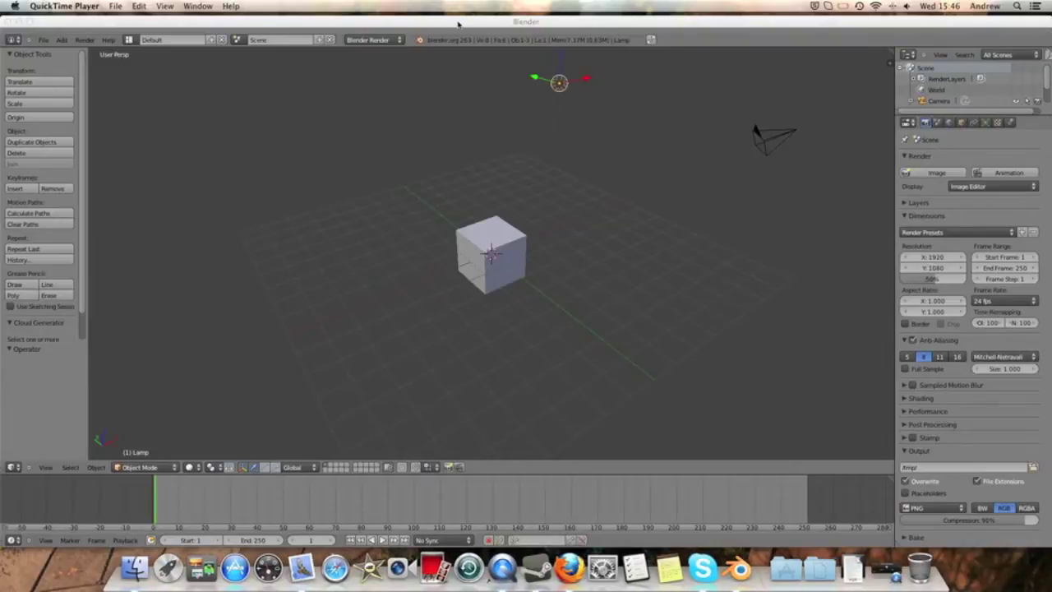
Step: Bring Blender in front of QuickTime Player, showing the default cube, lamp and camera
click(457, 23)
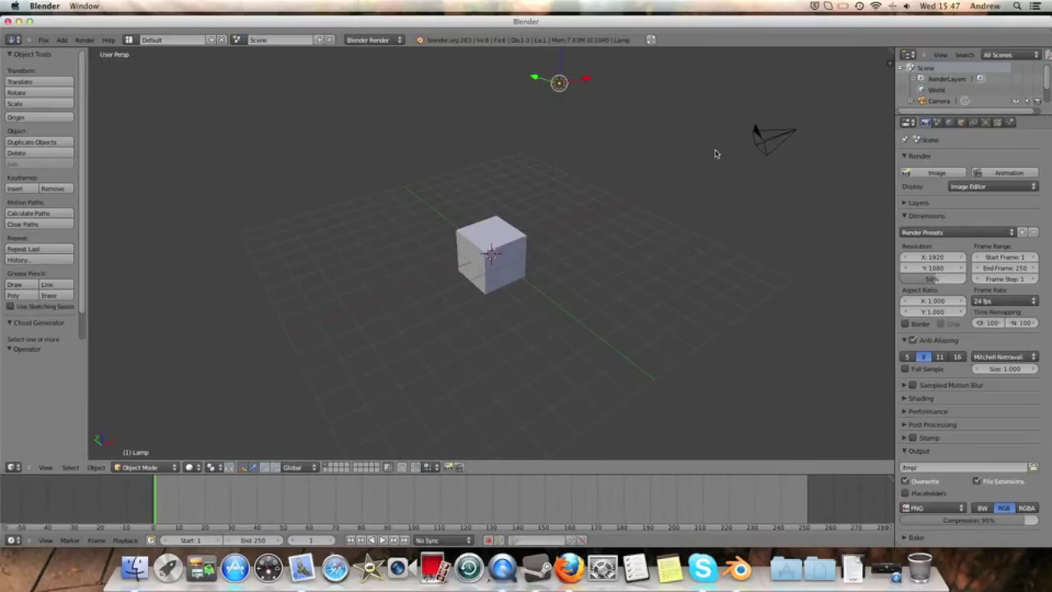
Step: Delete the camera and lamp from the scene
middle_drag(715, 153, 597, 156)
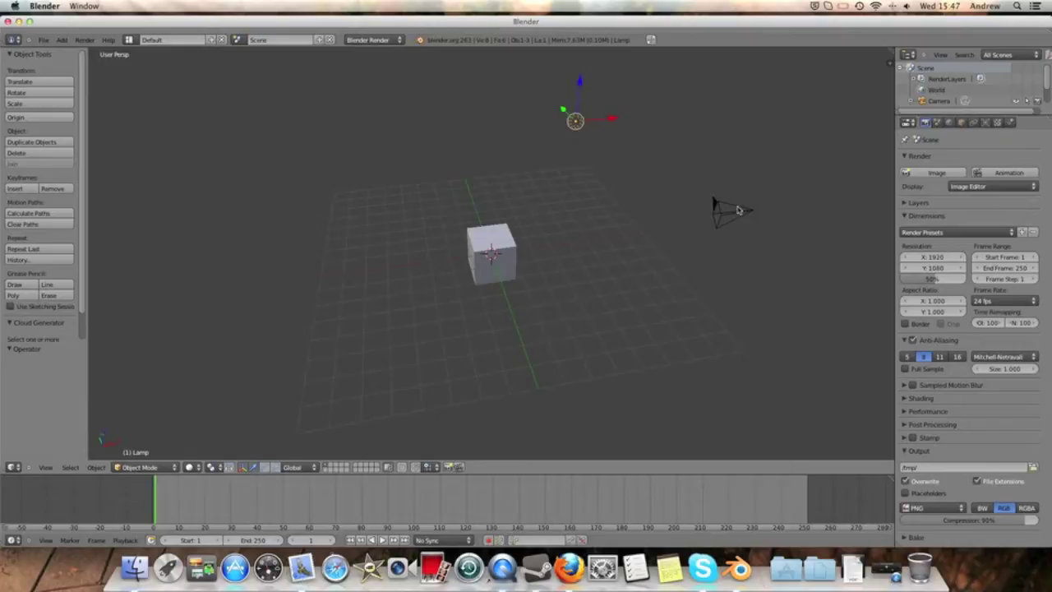
right_click(738, 210)
key(x)
click(738, 210)
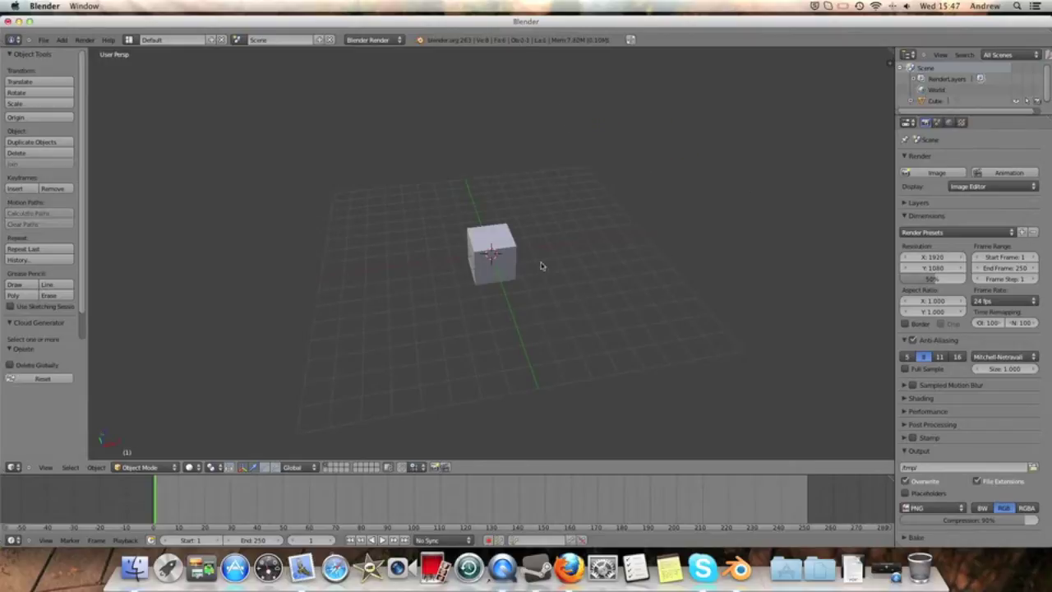
Step: Shift the cube along X and scale it along Y into a long bar
right_click(515, 253)
drag(516, 254, 631, 235)
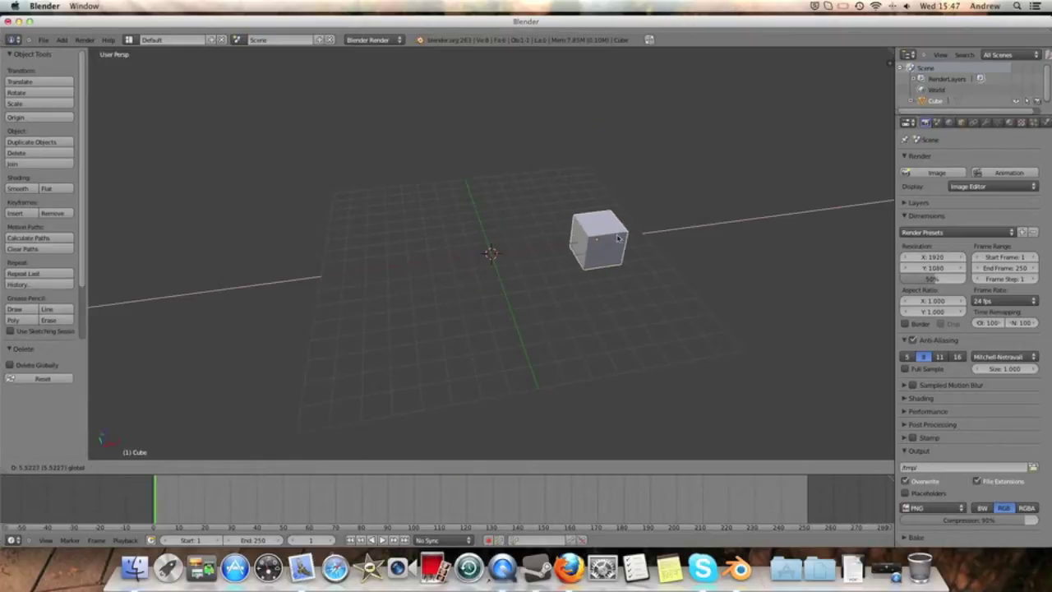
key(s)
key(y)
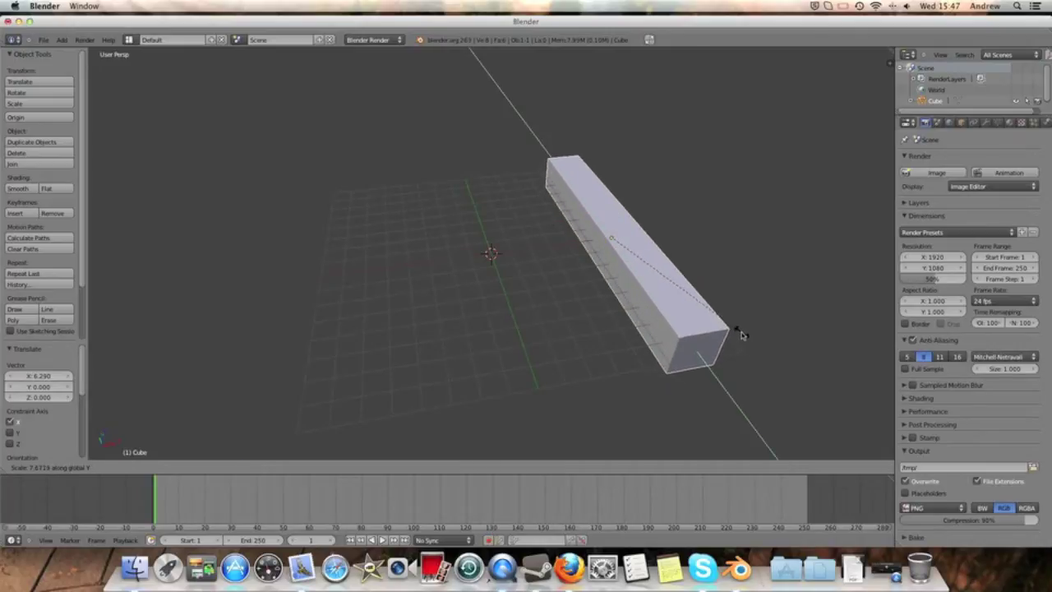
click(740, 334)
middle_drag(739, 334, 547, 263)
Step: Add a UV sphere and move it left along X, away from the bar
click(62, 40)
mouse_move(70, 51)
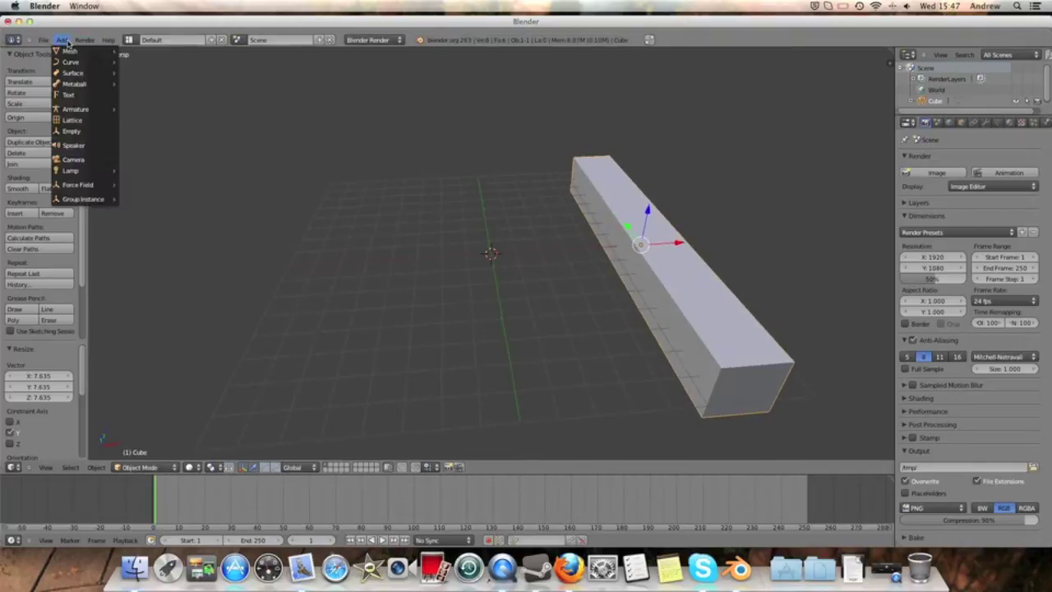
click(148, 83)
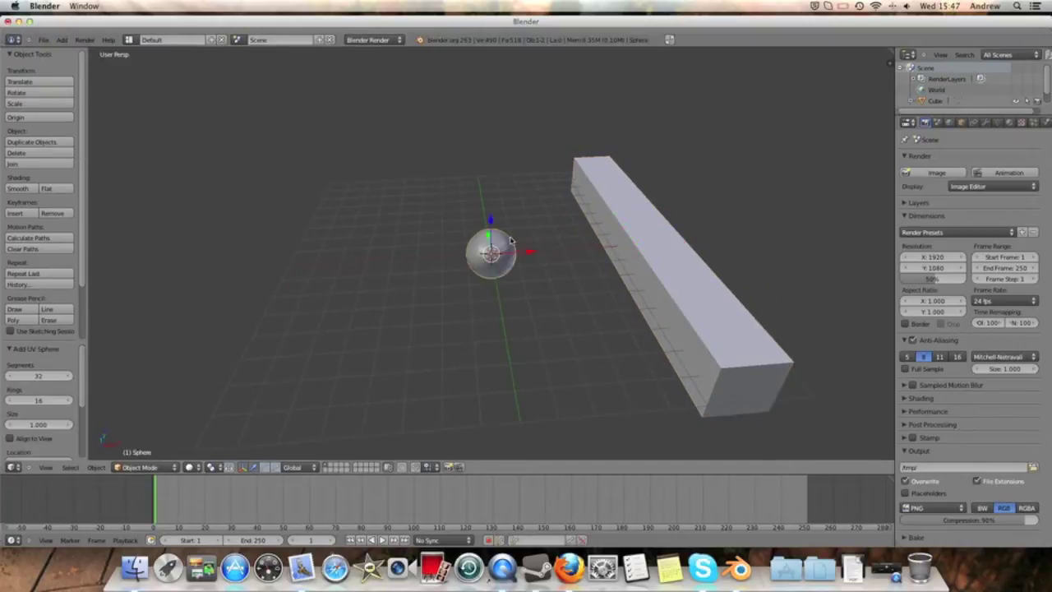
key(g)
key(x)
click(402, 263)
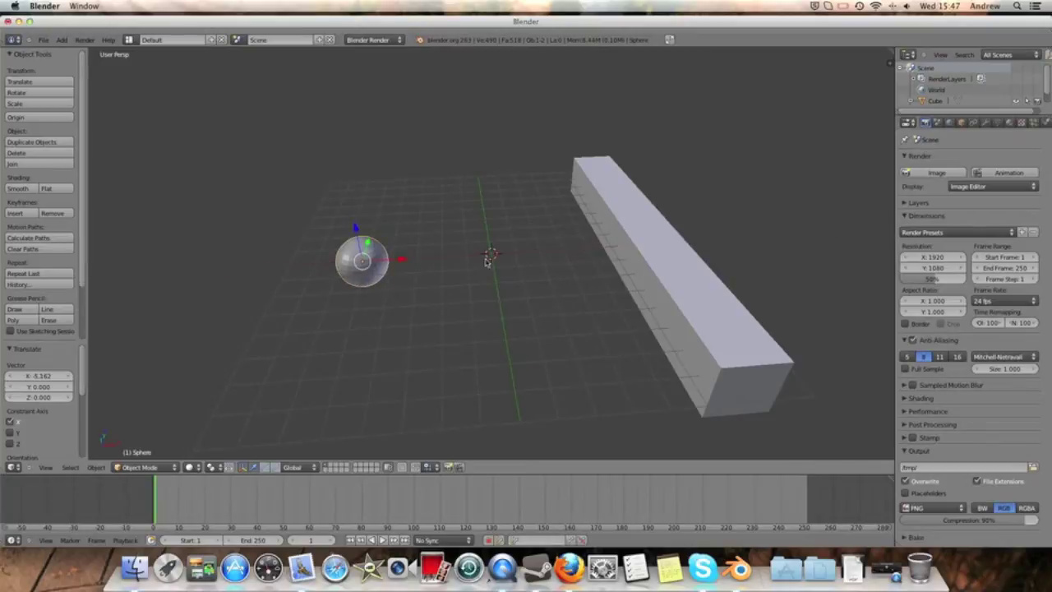
scroll(487, 260, up, 3)
mouse_move(487, 260)
middle_down()
mouse_move(552, 286)
mouse_move(594, 277)
mouse_move(486, 307)
mouse_move(573, 237)
middle_up()
mouse_move(489, 247)
middle_down()
mouse_move(564, 251)
mouse_move(452, 246)
mouse_move(539, 227)
mouse_move(601, 231)
mouse_move(585, 228)
middle_up()
scroll(540, 227, up, 3)
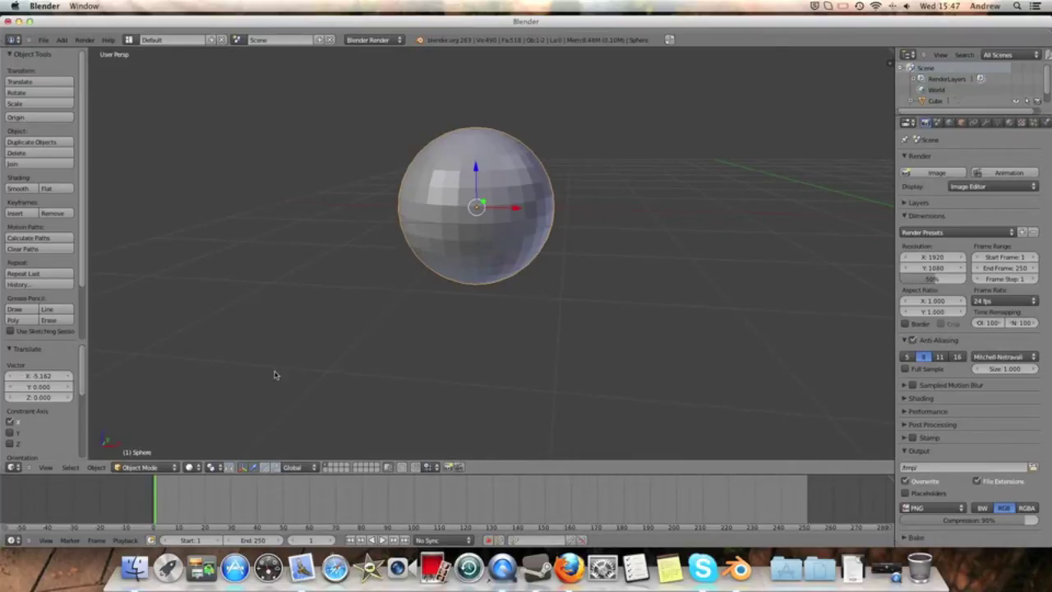
Step: Switch the sphere to Weight Paint mode and set the brush radius to about 63
click(140, 468)
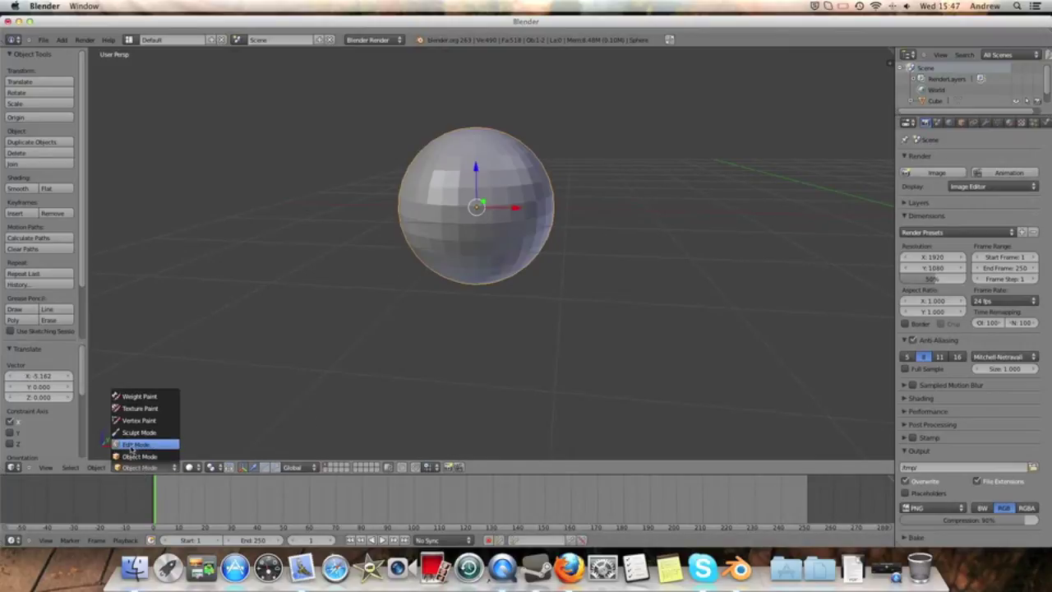
click(121, 397)
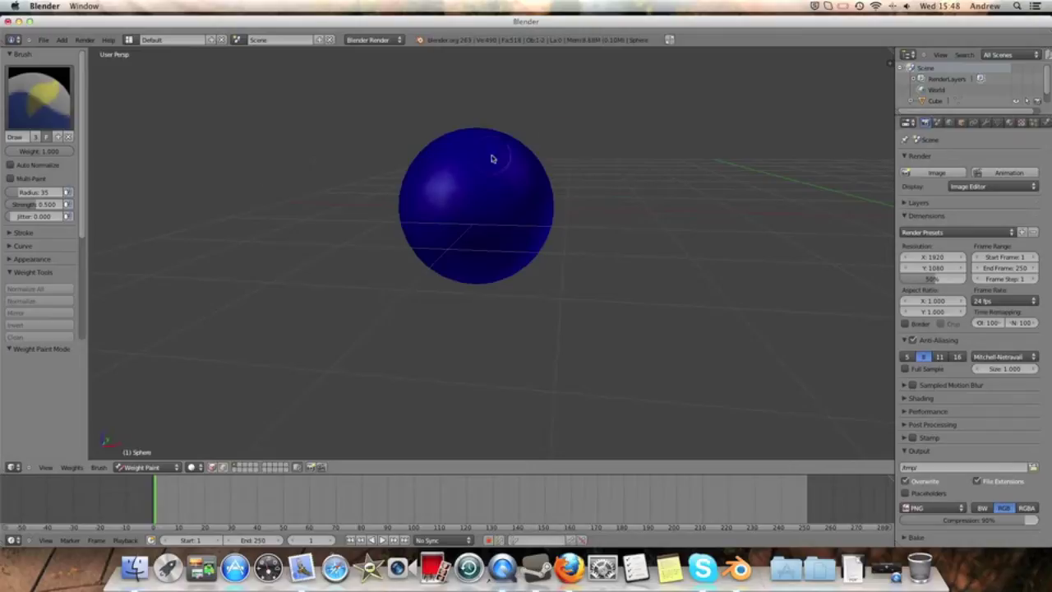
drag(15, 200, 593, 186)
drag(37, 191, 124, 194)
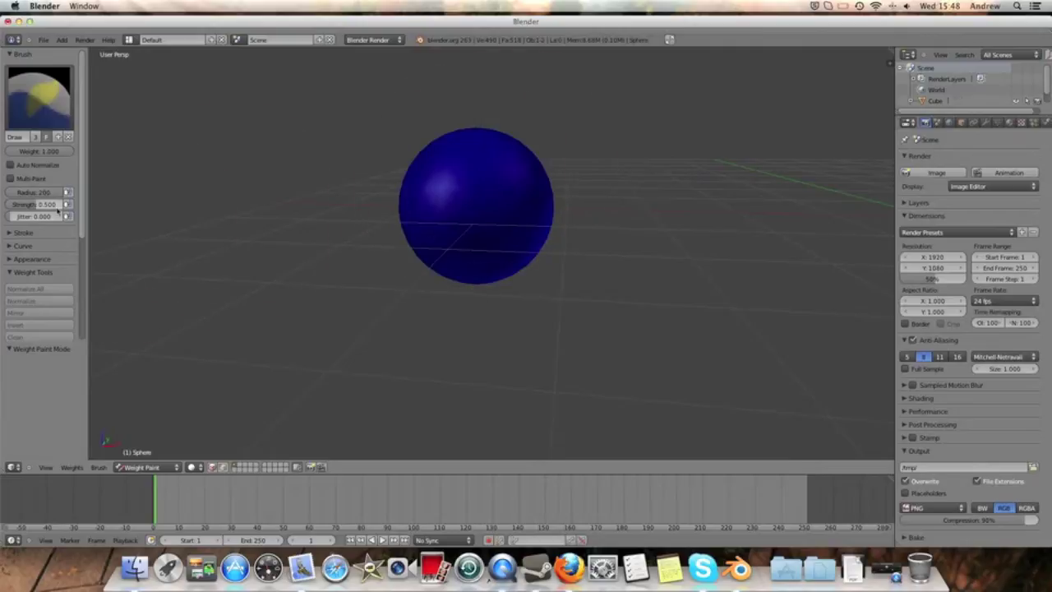
drag(60, 196, 20, 194)
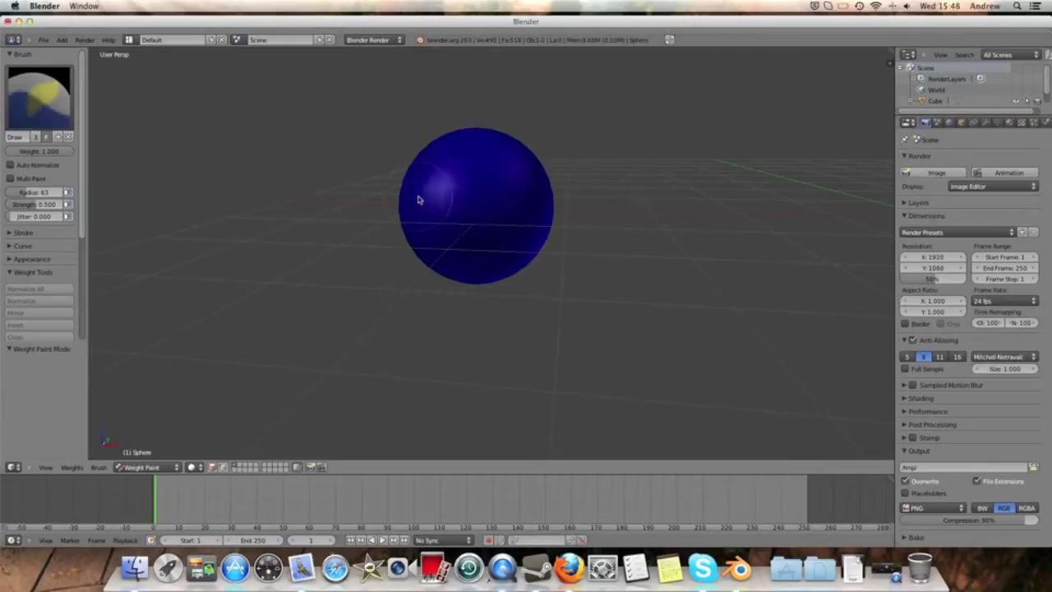
scroll(500, 176, up, 3)
scroll(502, 180, down, 2)
scroll(502, 180, down, 3)
scroll(476, 226, down, 5)
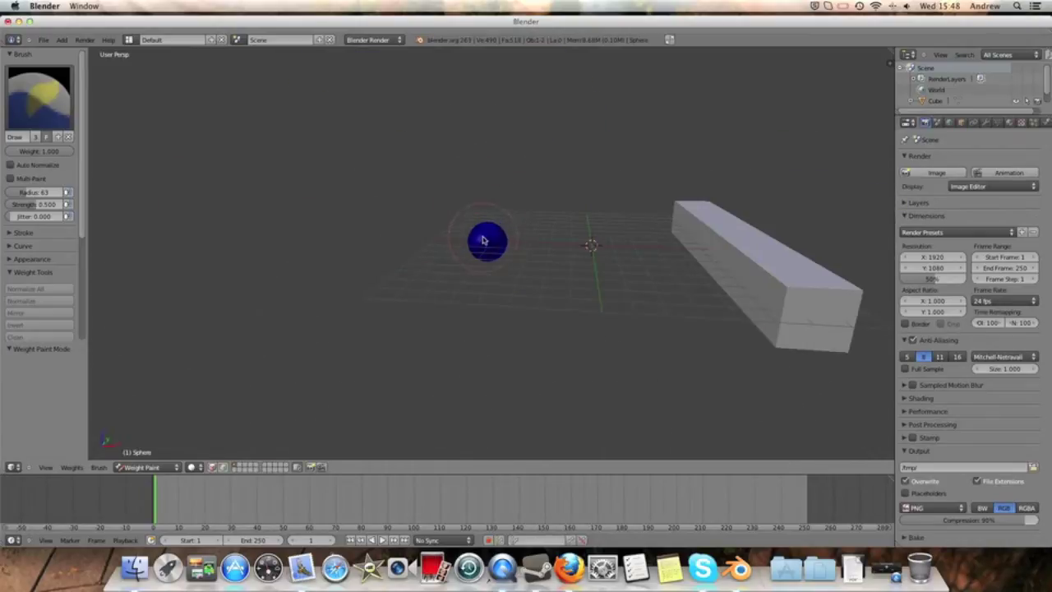
scroll(490, 228, up, 3)
scroll(477, 231, up, 1)
scroll(478, 227, up, 2)
scroll(481, 224, down, 4)
scroll(510, 229, down, 1)
scroll(485, 245, up, 3)
scroll(482, 242, up, 2)
scroll(481, 241, up, 2)
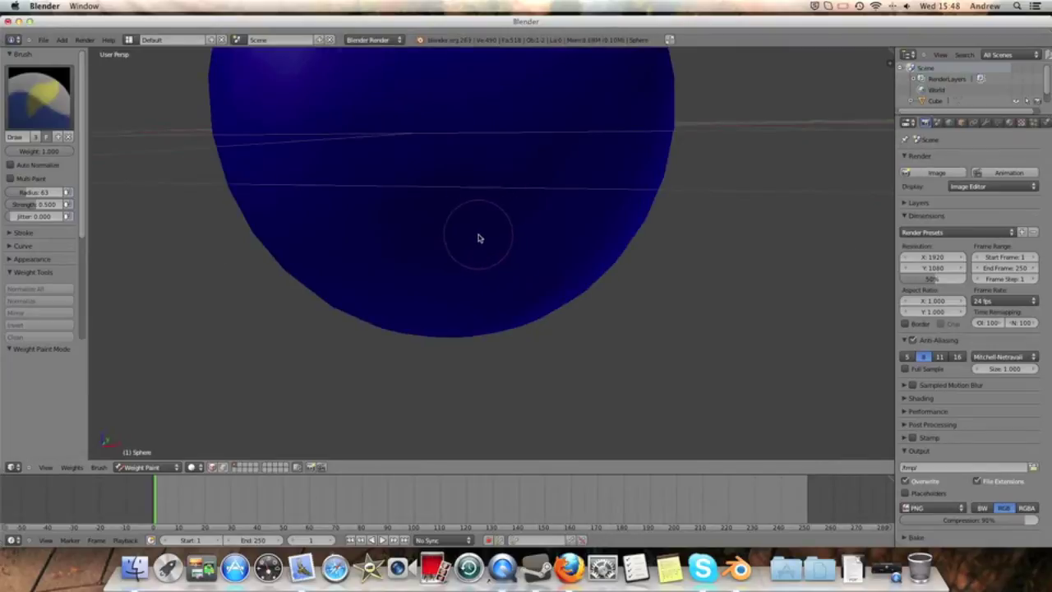
scroll(479, 239, down, 5)
scroll(486, 230, down, 1)
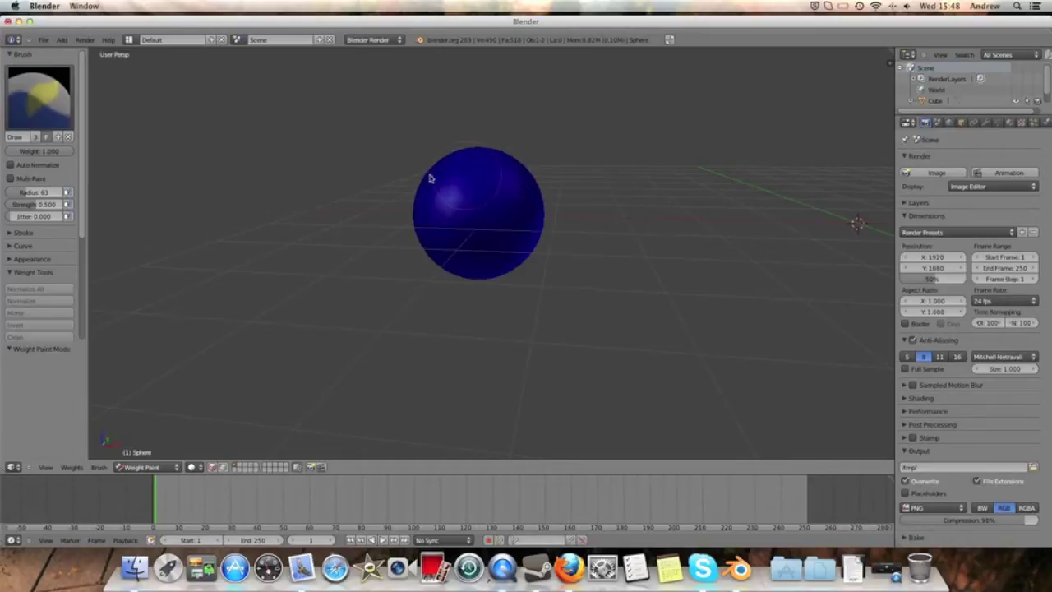
Step: At strength 1.0, paint a red full-weight patch on the sphere, then set weight 0.5
drag(41, 204, 95, 202)
middle_drag(519, 197, 516, 206)
drag(515, 206, 498, 211)
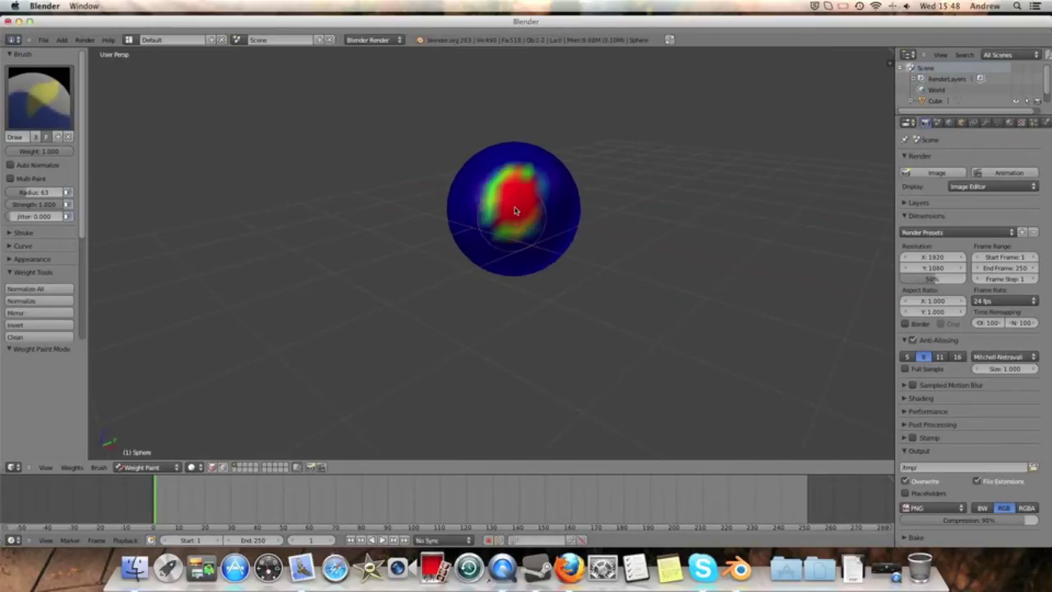
middle_drag(498, 210, 547, 206)
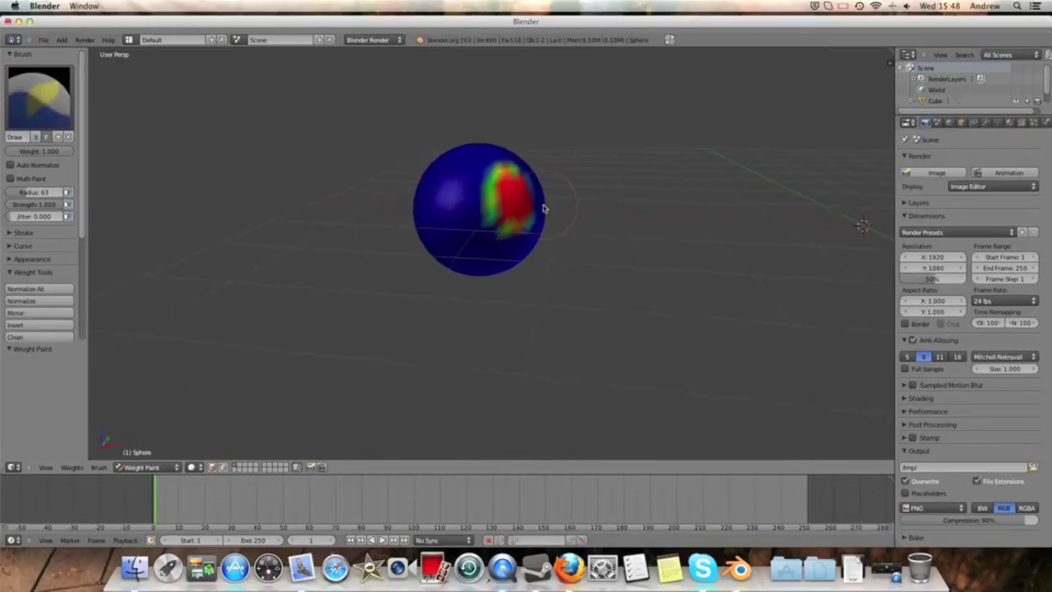
mouse_move(399, 200)
middle_down()
mouse_move(482, 200)
mouse_move(388, 207)
middle_up()
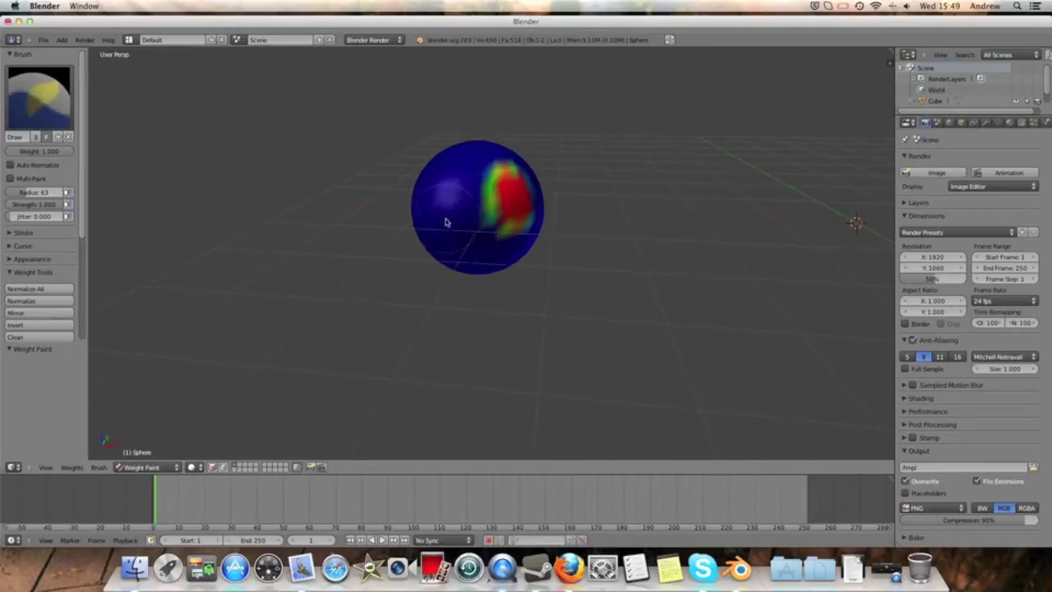
click(501, 205)
middle_drag(477, 206, 450, 203)
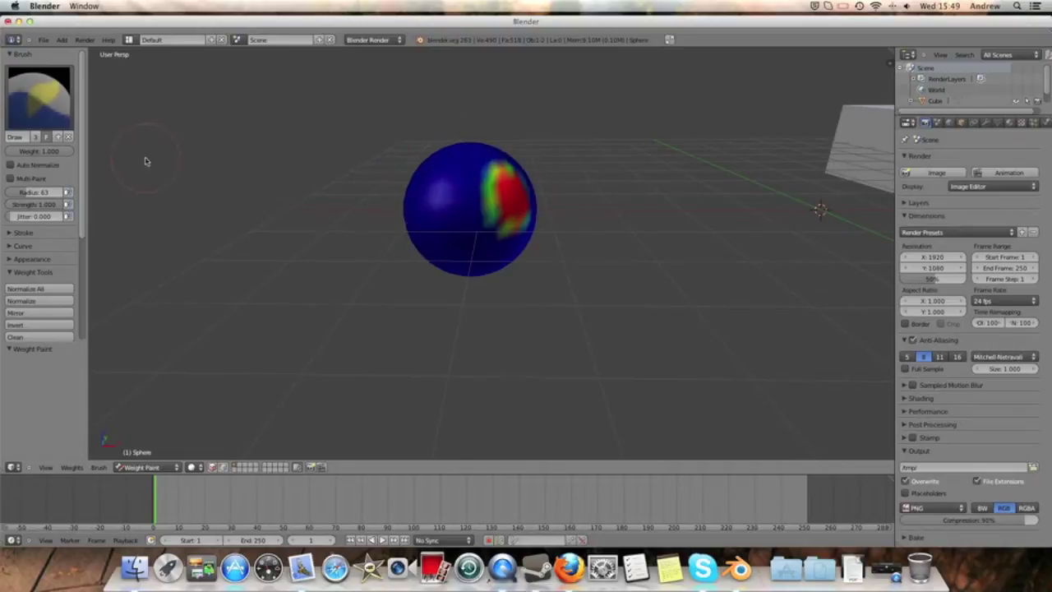
drag(63, 155, 27, 155)
Step: Paint a half-weight green band across the sphere's centre, then set weight to 0.123
mouse_move(440, 184)
middle_down()
mouse_move(571, 197)
mouse_move(454, 192)
middle_up()
drag(454, 191, 479, 210)
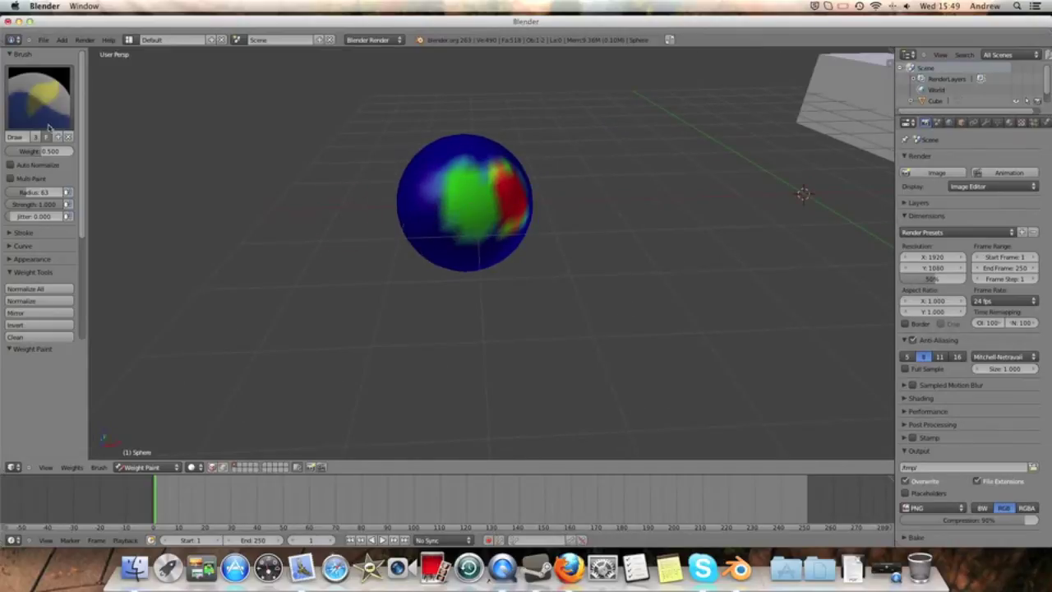
drag(49, 151, 33, 153)
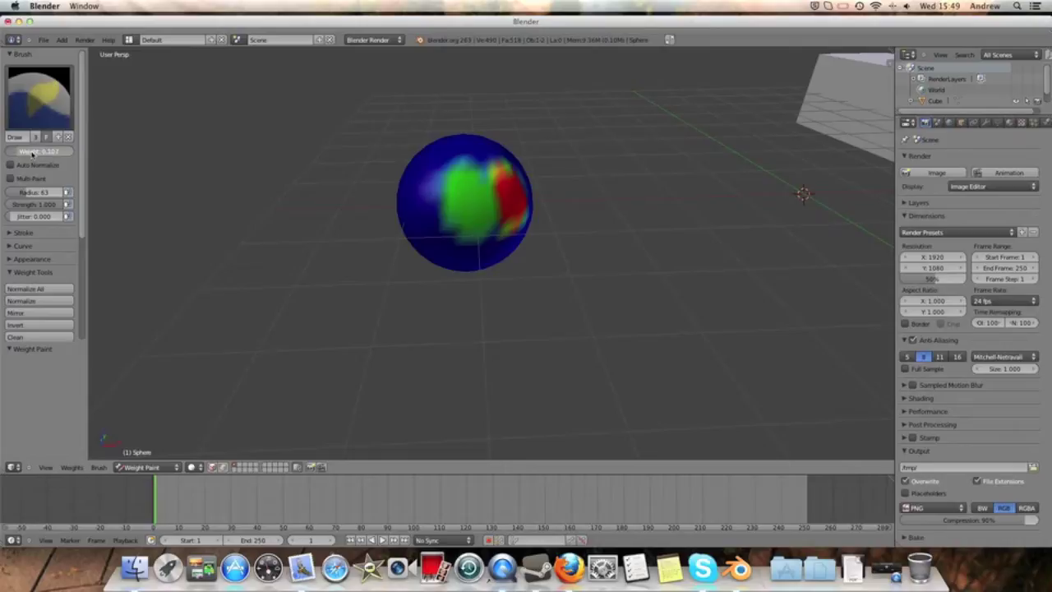
drag(32, 153, 43, 153)
Step: Paint faint low-weight areas over the sphere's left side
middle_drag(452, 198, 472, 182)
mouse_move(436, 181)
mouse_down()
mouse_move(402, 189)
mouse_move(421, 195)
mouse_move(425, 216)
mouse_up()
mouse_move(498, 184)
middle_down()
mouse_move(406, 205)
mouse_move(524, 189)
middle_up()
middle_drag(424, 195, 434, 206)
mouse_move(434, 206)
mouse_down()
mouse_move(427, 242)
mouse_move(417, 179)
mouse_up()
mouse_move(418, 178)
middle_down()
mouse_move(457, 187)
mouse_move(355, 176)
middle_up()
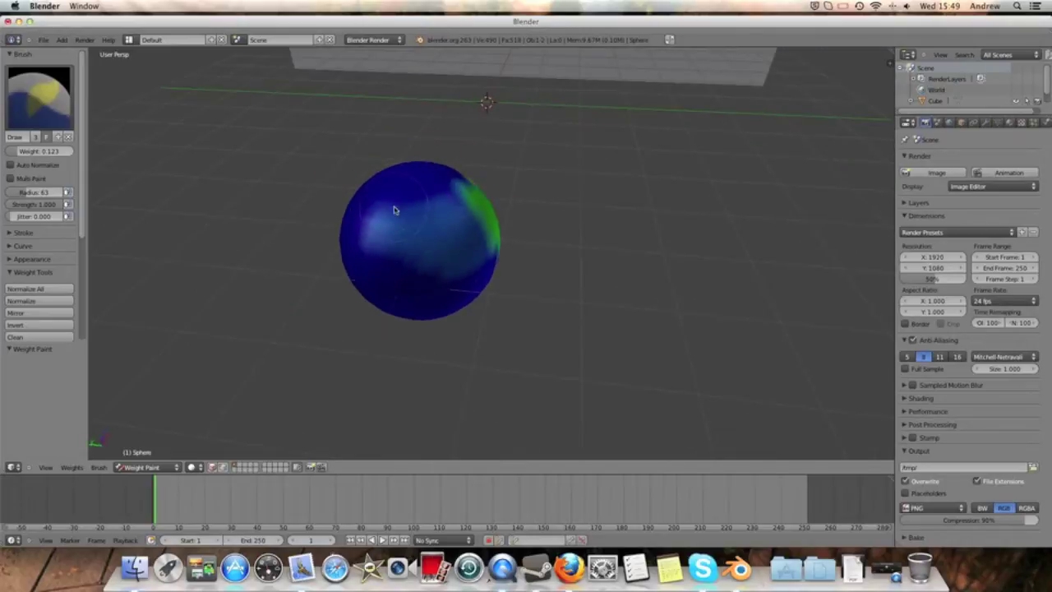
middle_drag(392, 228, 400, 219)
mouse_move(392, 317)
middle_down()
mouse_move(375, 277)
mouse_move(485, 266)
middle_up()
middle_drag(413, 184, 384, 194)
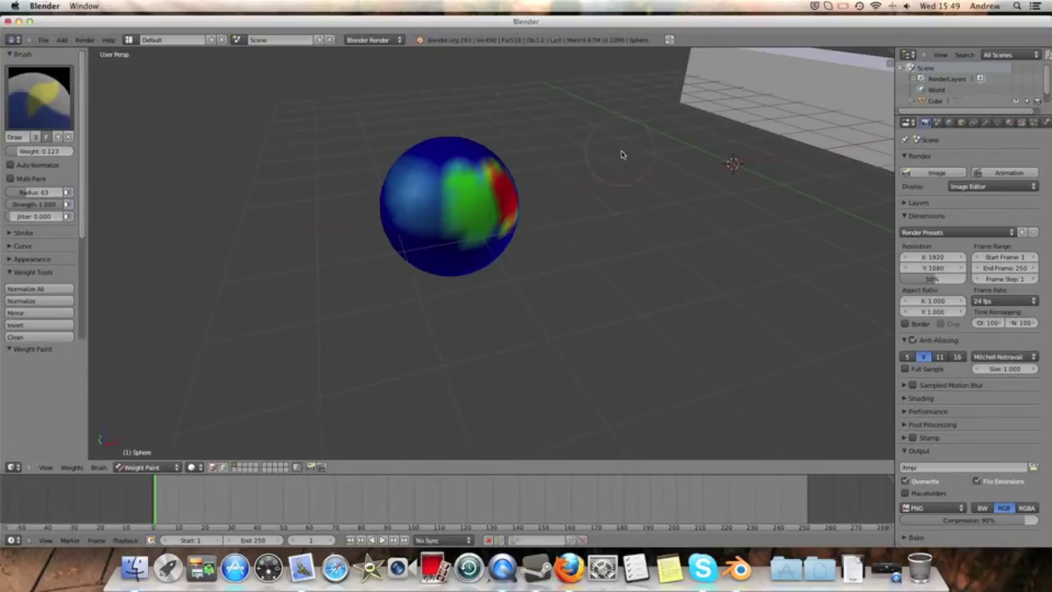
middle_drag(591, 172, 524, 182)
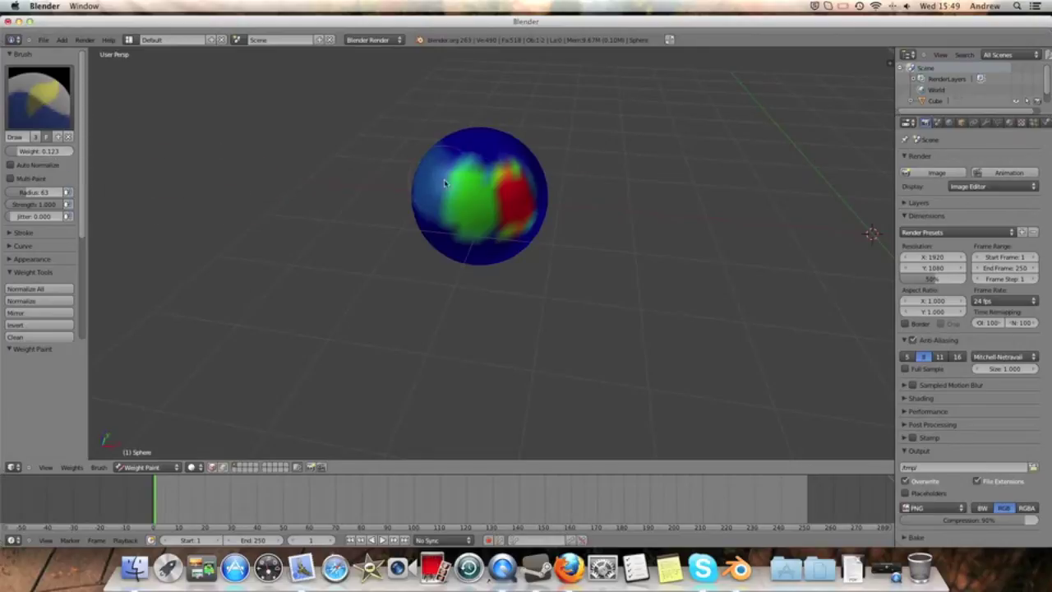
Step: Raise the brush weight and paint green over the red patch
click(63, 154)
drag(62, 155, 86, 155)
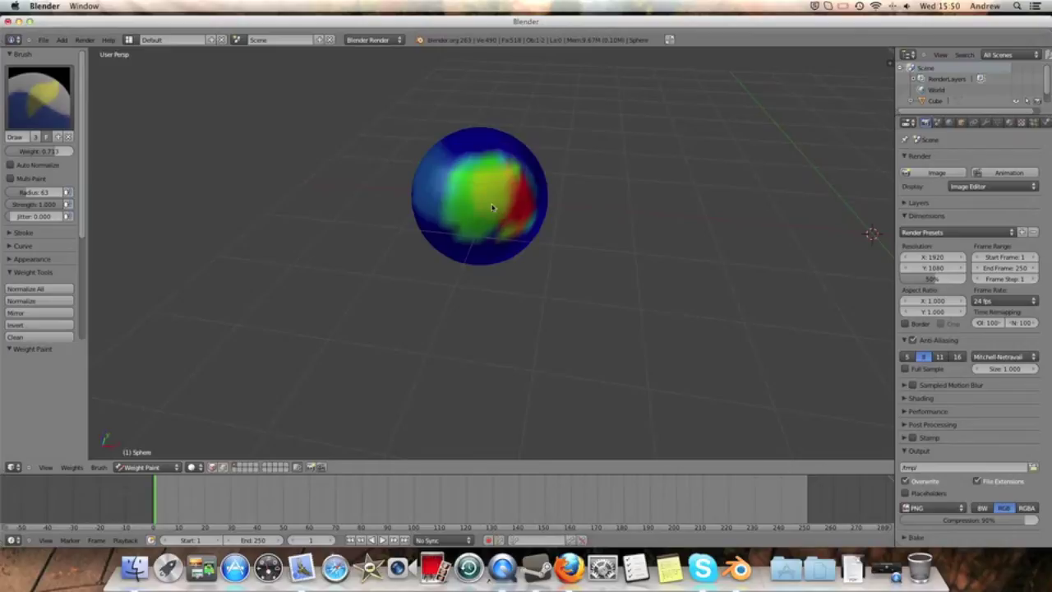
drag(492, 211, 494, 211)
middle_drag(493, 192, 392, 171)
scroll(495, 192, up, 2)
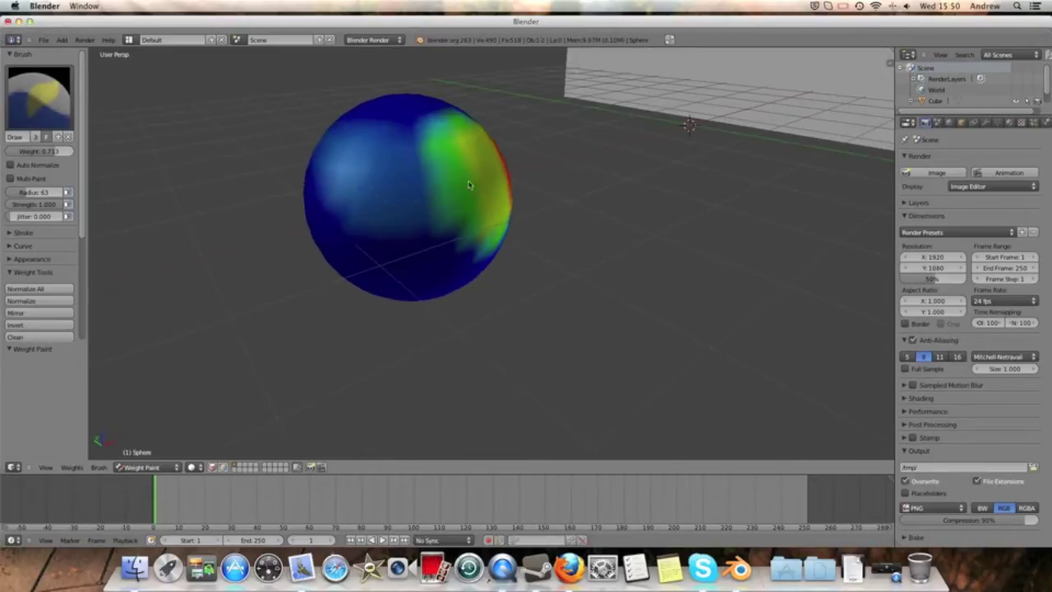
Step: At weight about 0.37, paint green over the sphere's blue side
drag(69, 153, 42, 156)
drag(417, 150, 413, 216)
mouse_move(501, 156)
middle_down()
mouse_move(579, 153)
mouse_move(548, 170)
middle_up()
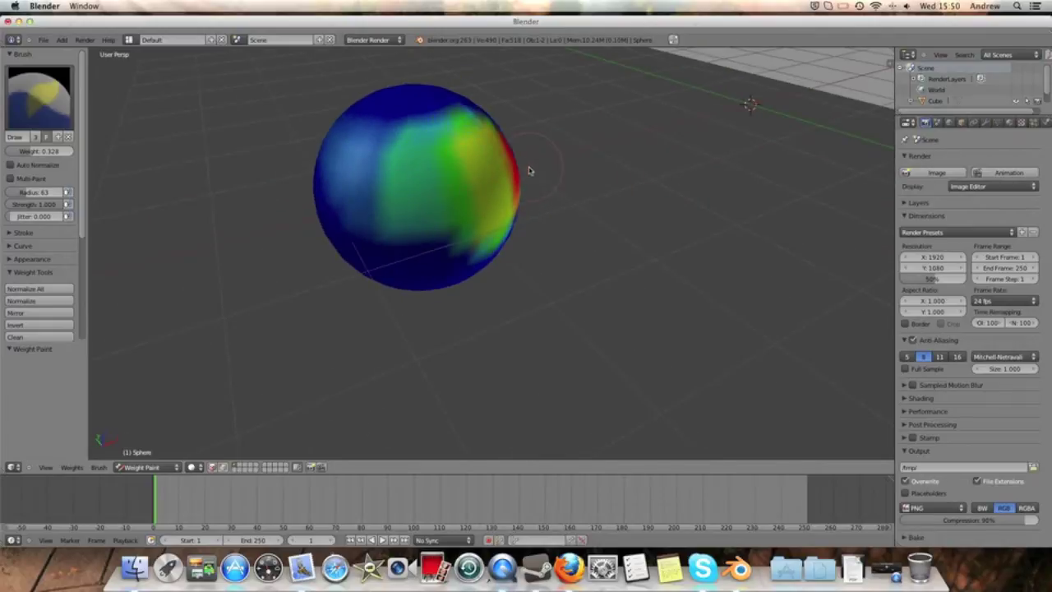
middle_drag(531, 169, 541, 163)
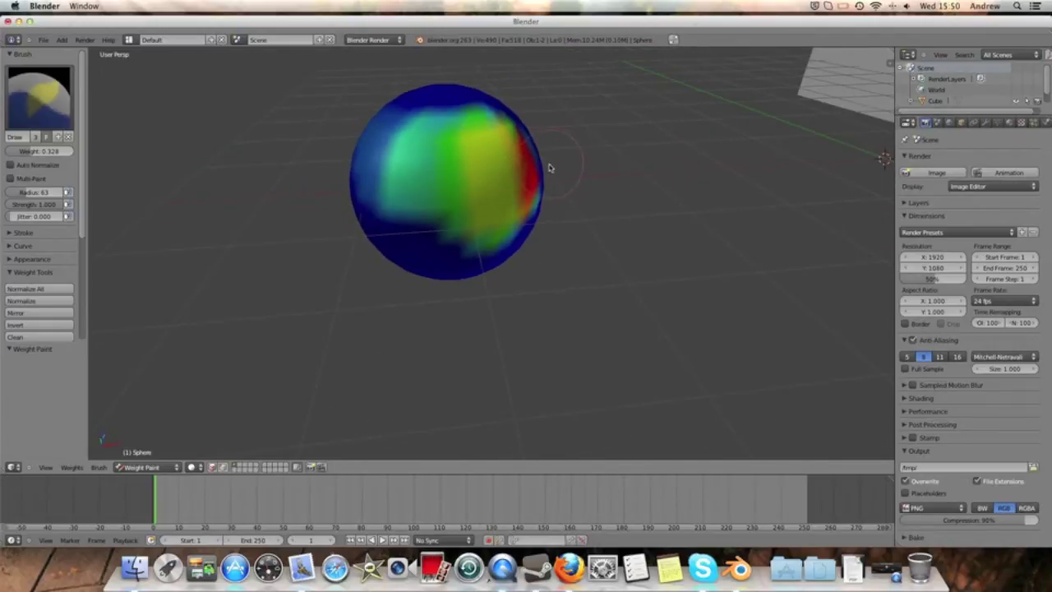
middle_drag(361, 156, 512, 189)
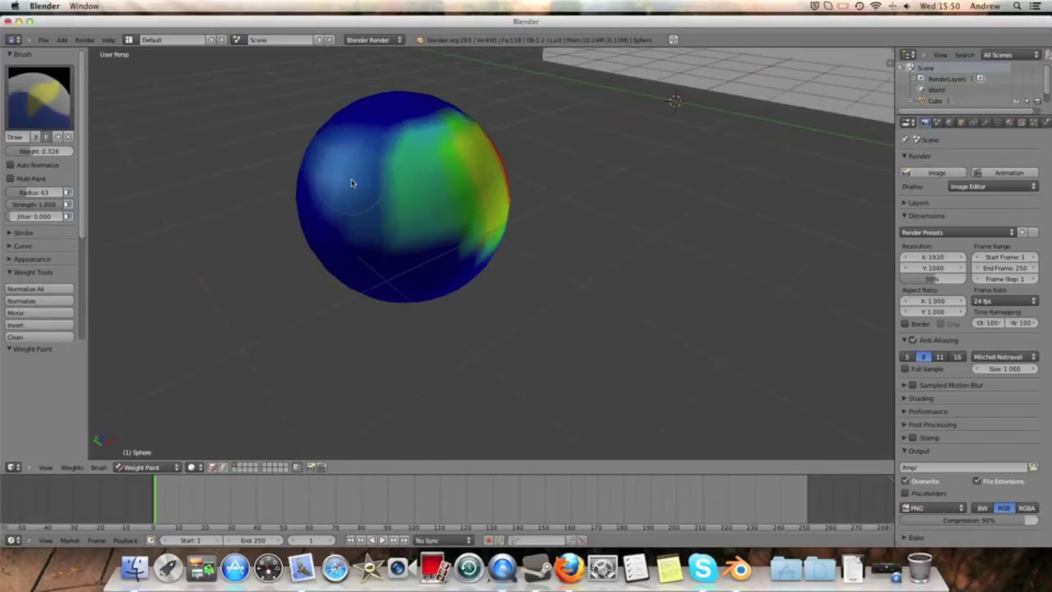
middle_drag(352, 183, 372, 185)
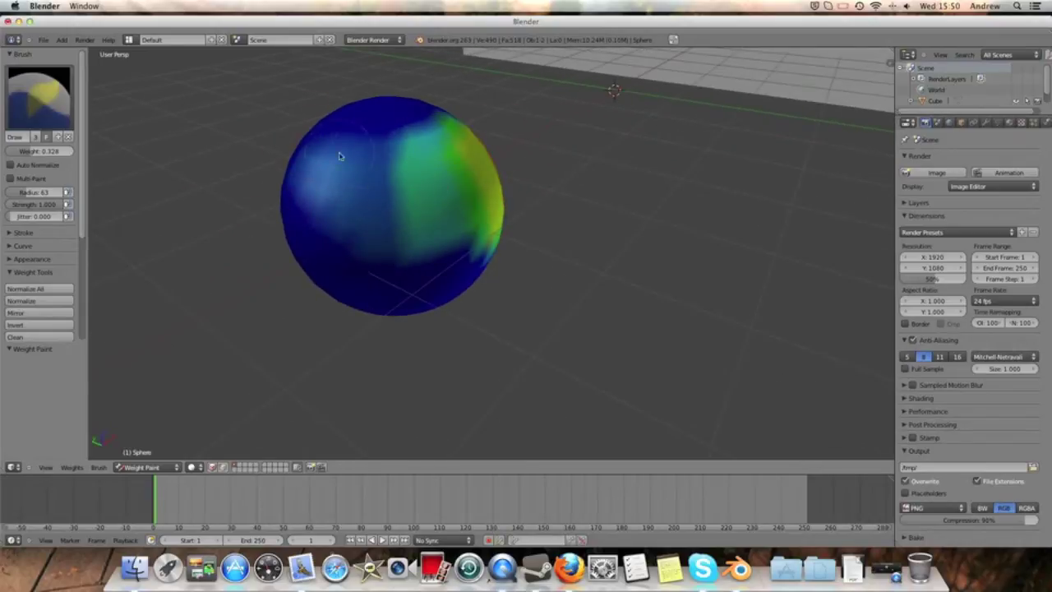
middle_drag(363, 125, 342, 156)
scroll(577, 141, down, 1)
scroll(566, 151, up, 2)
mouse_move(566, 151)
middle_down()
mouse_move(511, 132)
mouse_move(508, 153)
middle_up()
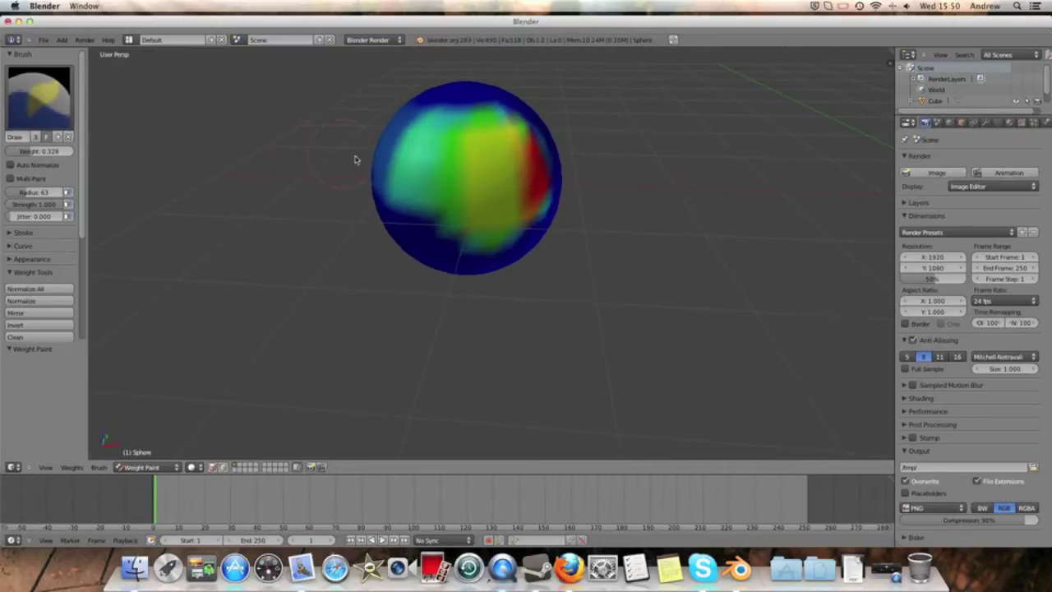
Step: Set the brush weight to 0 and erase weight from the sphere's lower half
middle_drag(563, 215, 576, 217)
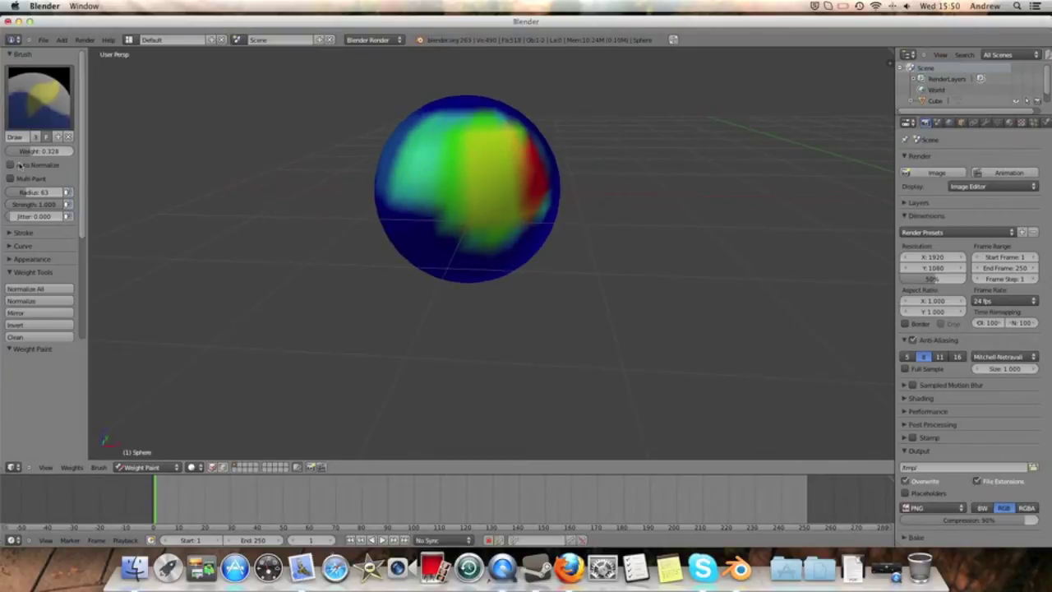
click(51, 153)
text(1)
key(Return)
mouse_move(392, 264)
middle_down()
mouse_move(446, 230)
mouse_move(428, 235)
middle_up()
drag(427, 235, 554, 232)
Step: Erase weight from the upper green area on the sphere's top
middle_drag(588, 227, 568, 214)
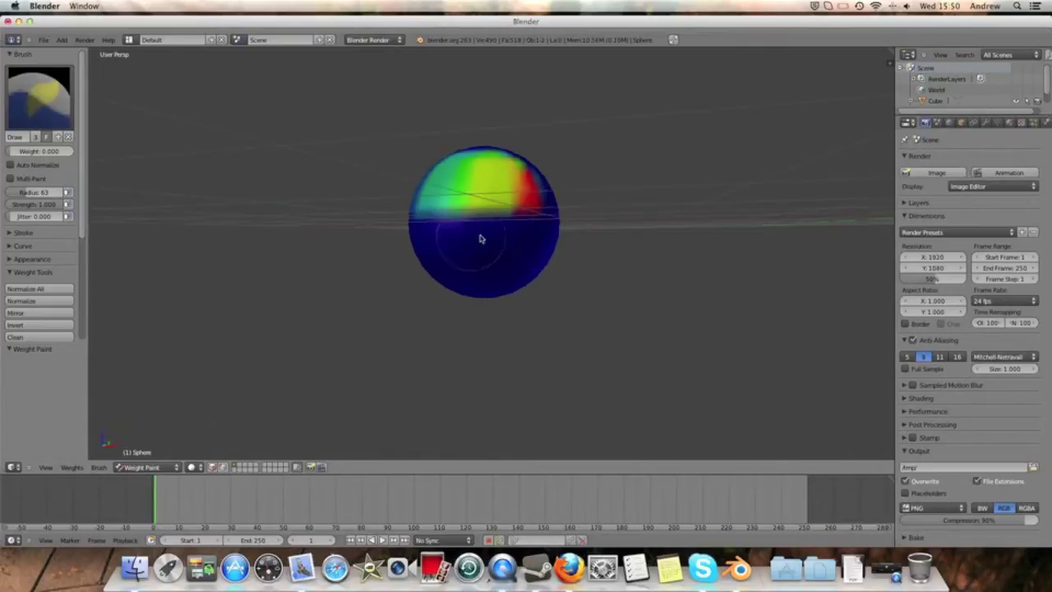
middle_drag(489, 237, 497, 298)
mouse_move(422, 118)
mouse_down()
mouse_move(486, 124)
mouse_move(450, 127)
mouse_up()
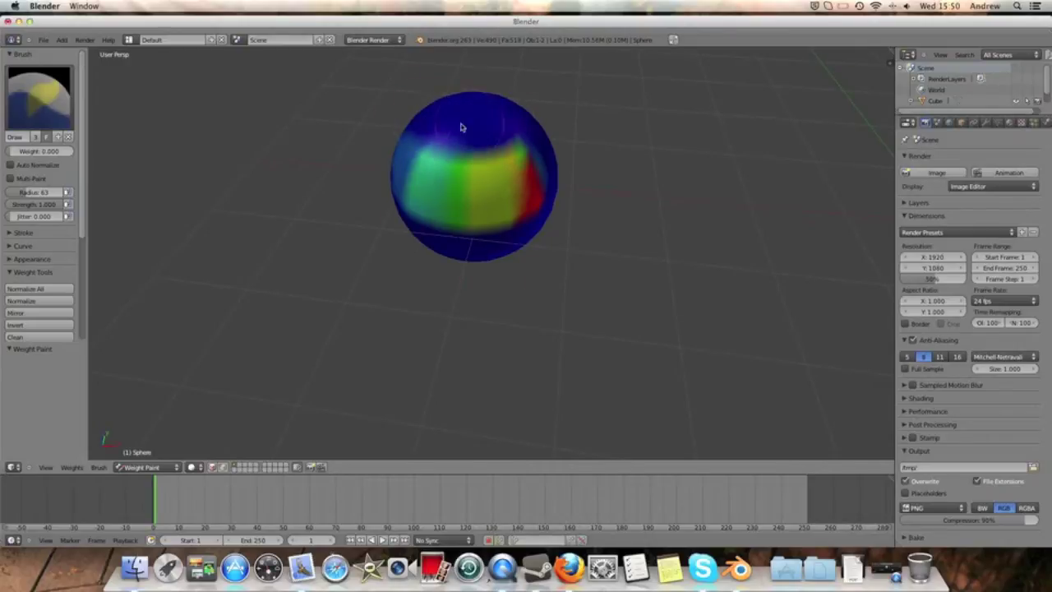
mouse_move(530, 121)
middle_down()
mouse_move(514, 177)
mouse_move(534, 155)
middle_up()
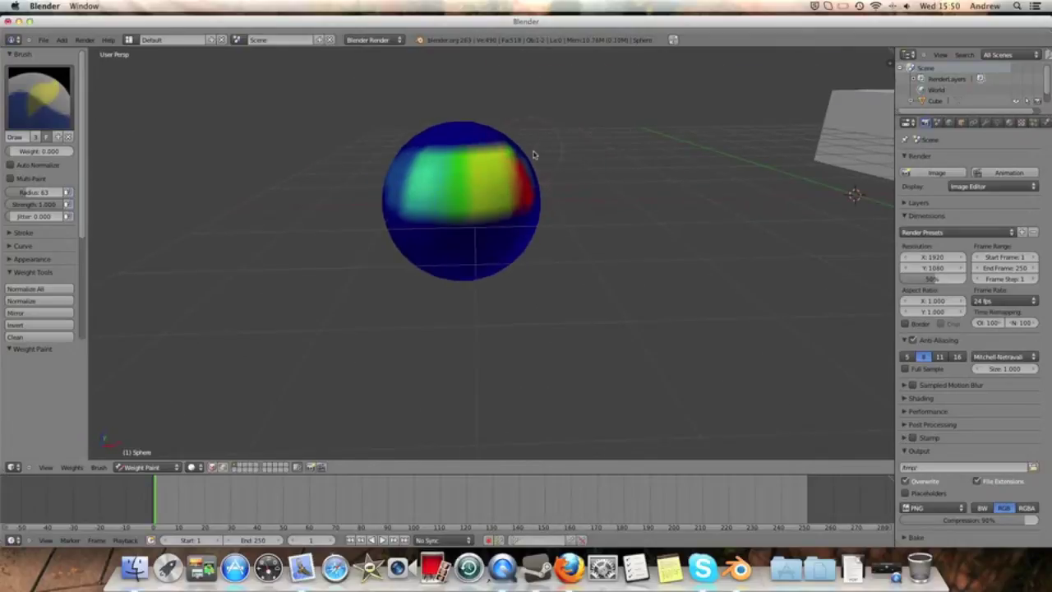
click(45, 119)
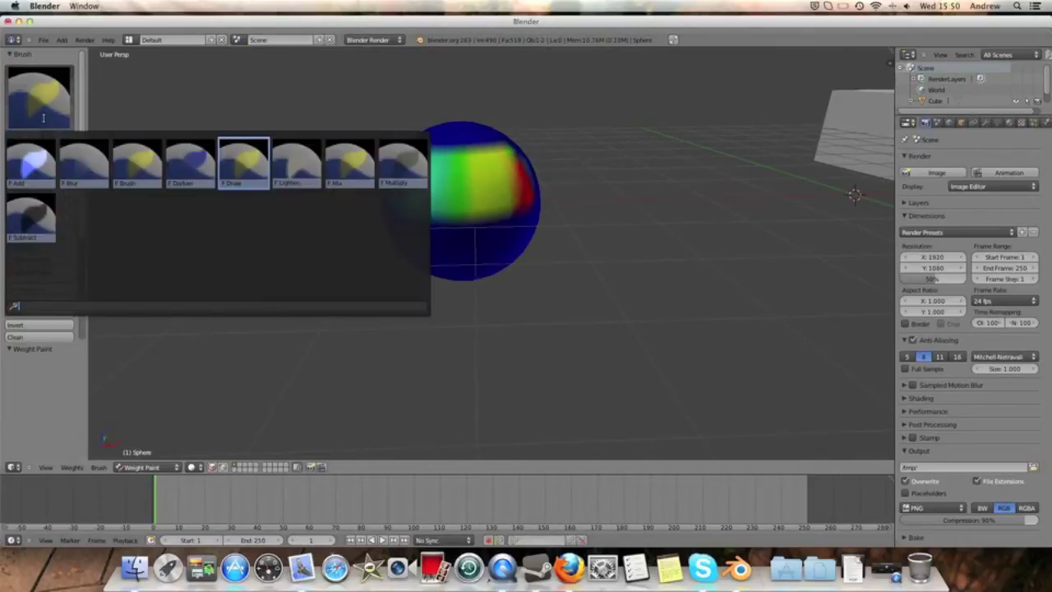
mouse_move(376, 129)
middle_down()
mouse_move(486, 145)
mouse_move(472, 141)
middle_up()
scroll(445, 99, down, 2)
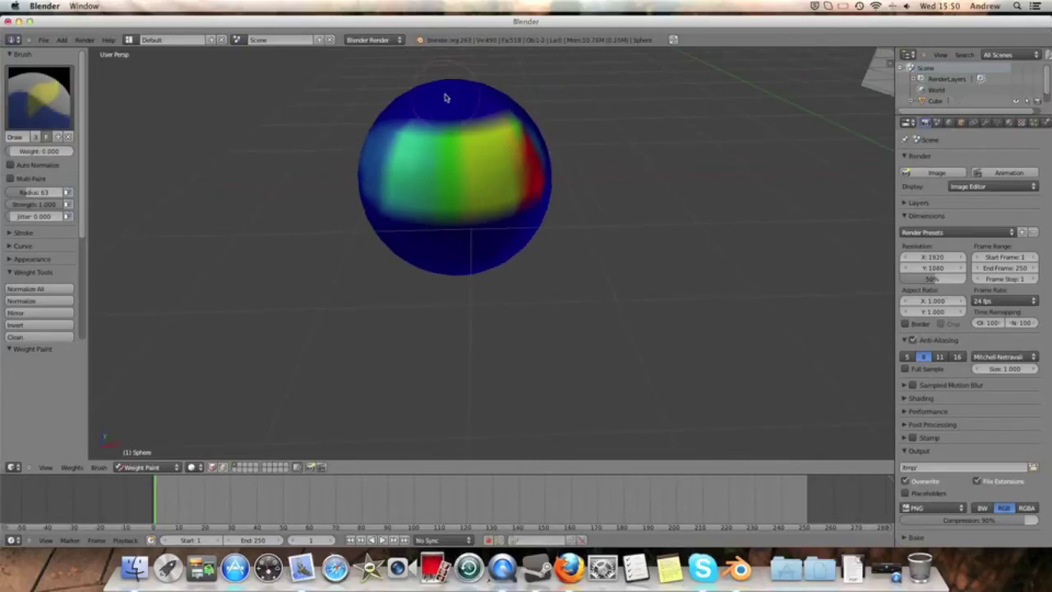
click(71, 119)
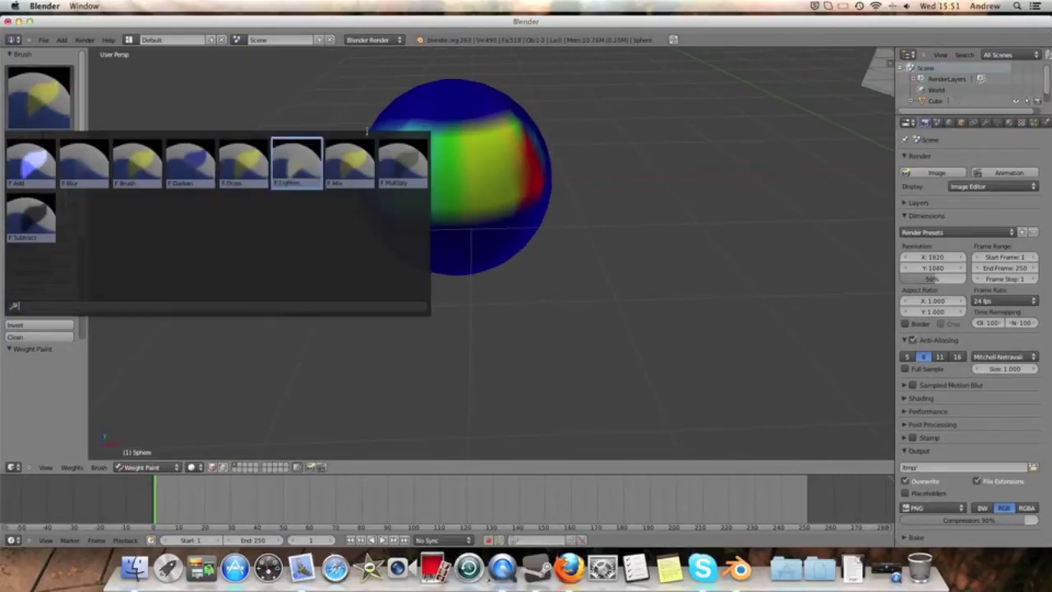
Step: Switch to the Blur brush with full strength and weight about 0.73
click(82, 164)
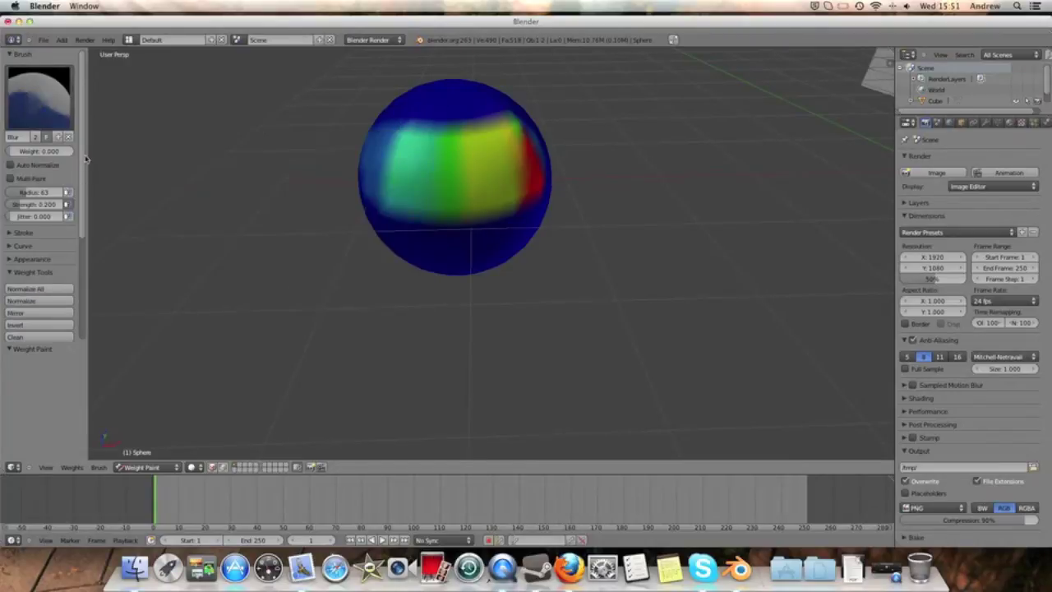
middle_drag(535, 99, 532, 121)
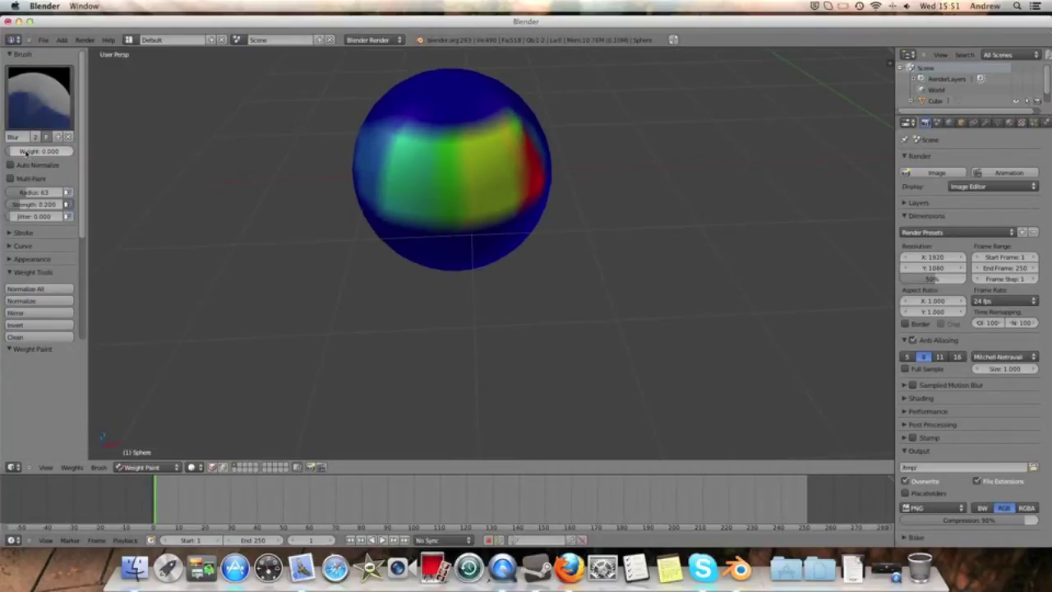
drag(29, 152, 70, 152)
drag(32, 203, 107, 205)
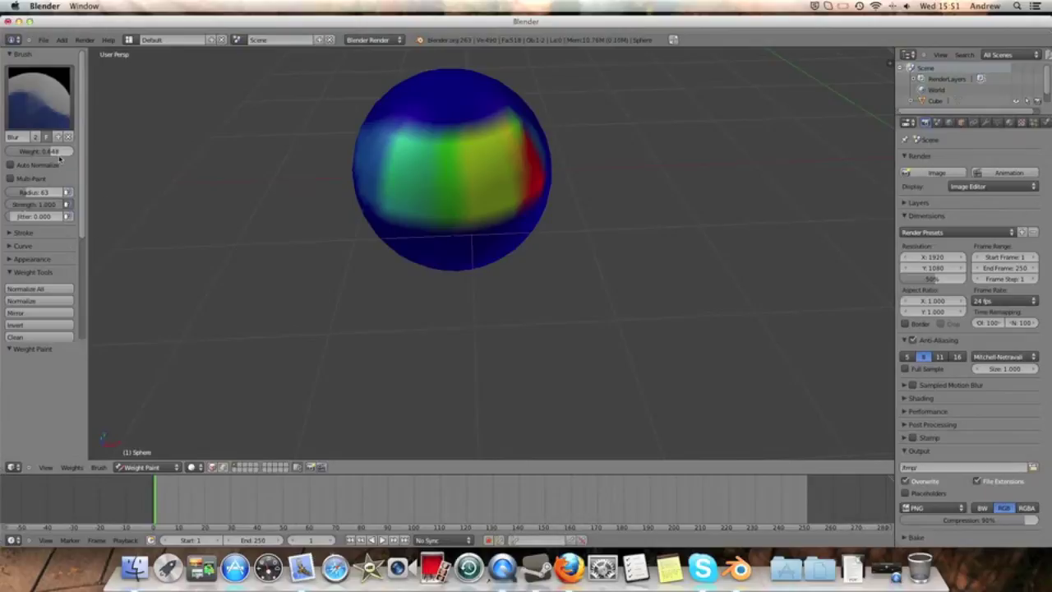
drag(59, 159, 70, 153)
middle_drag(469, 106, 521, 121)
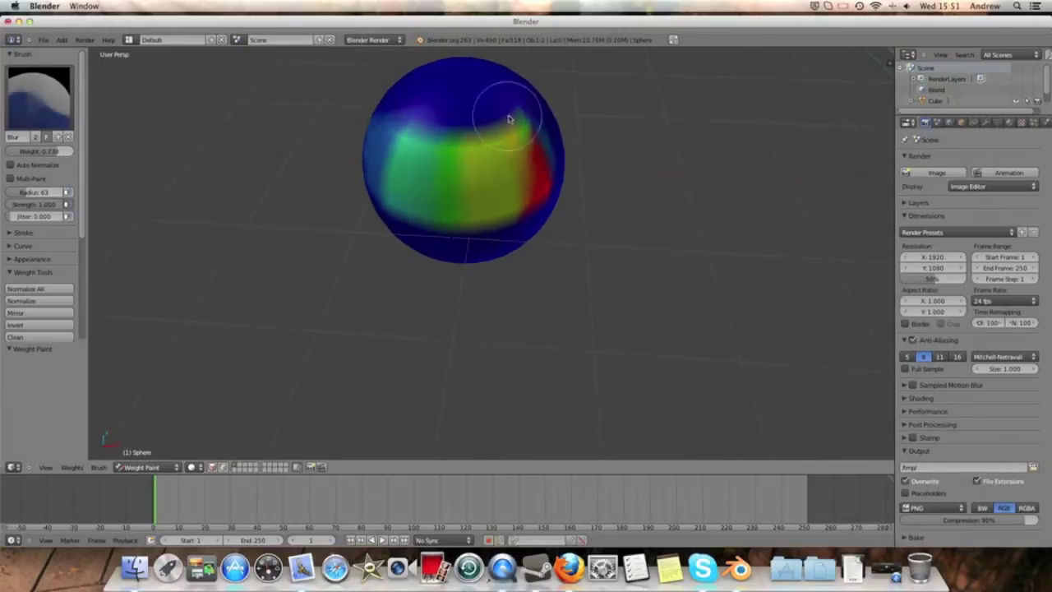
Step: Blur the upper and lower band edges and around the yellow and red areas
drag(521, 122, 452, 132)
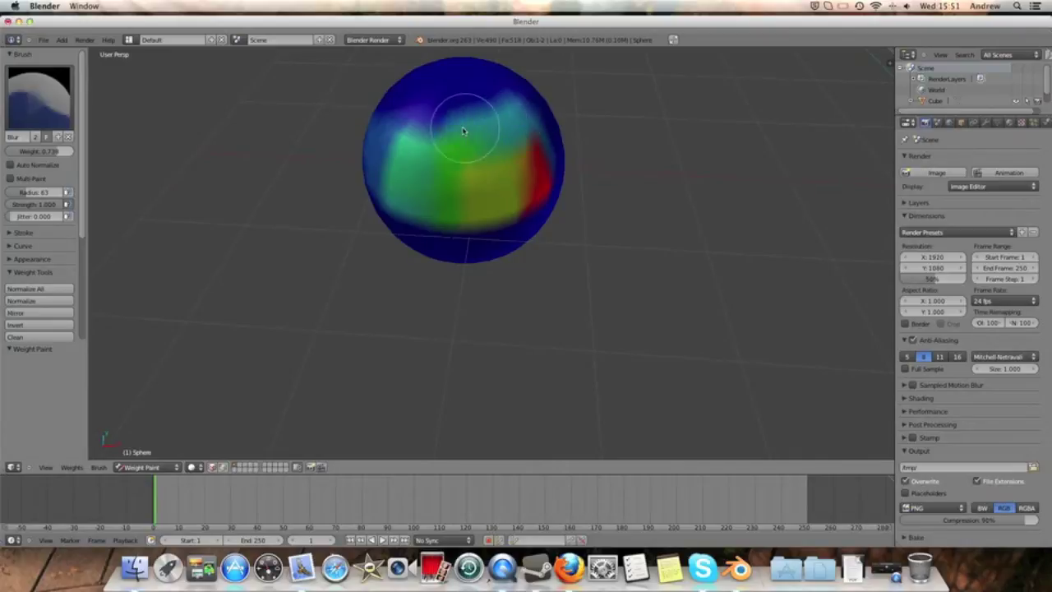
drag(452, 131, 505, 118)
middle_drag(505, 117, 551, 157)
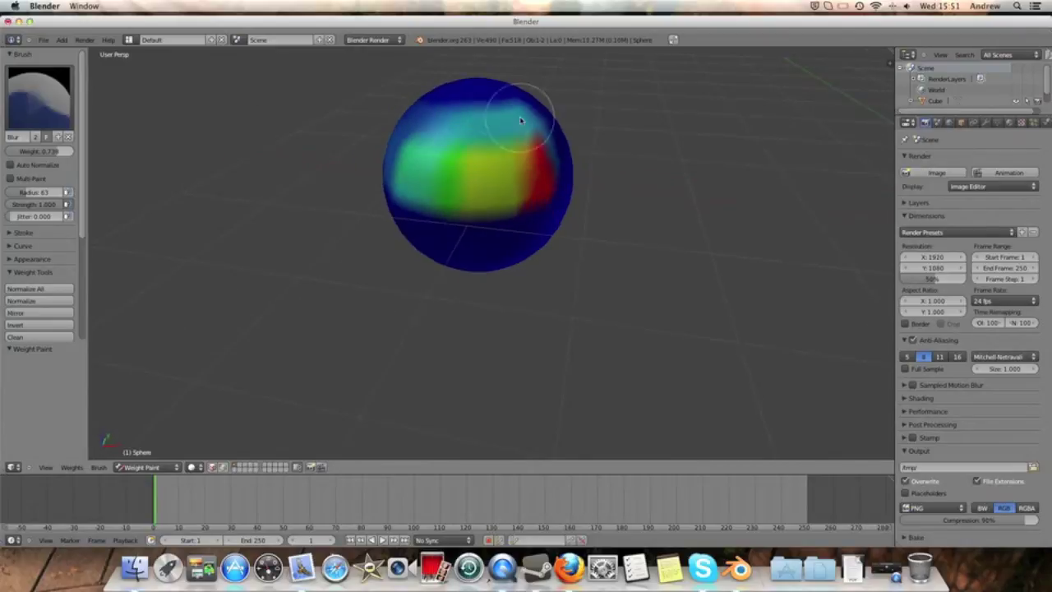
drag(550, 157, 458, 213)
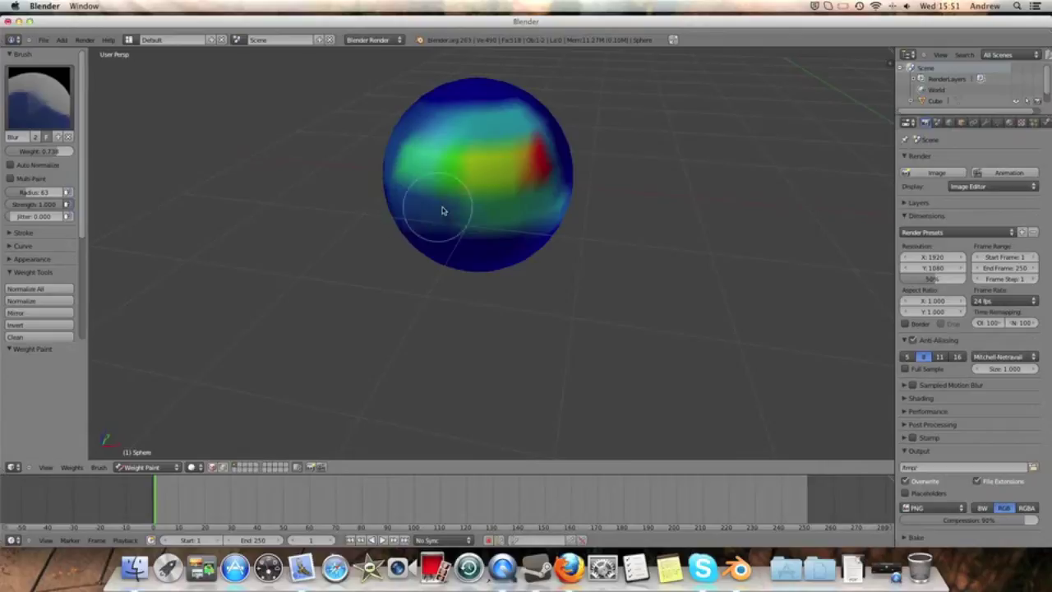
middle_drag(458, 213, 568, 206)
drag(568, 206, 578, 185)
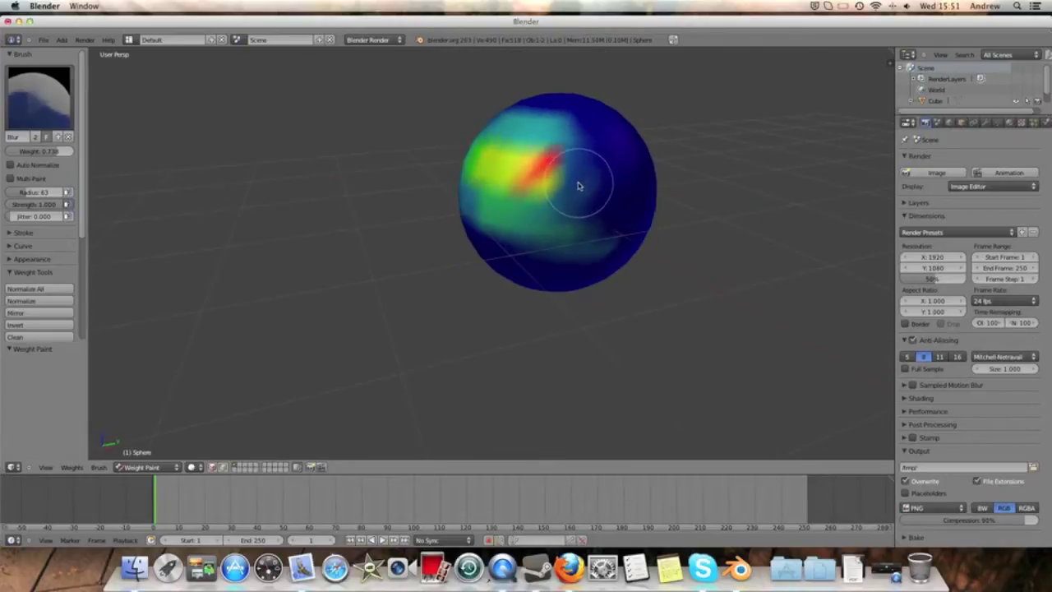
middle_drag(578, 186, 535, 164)
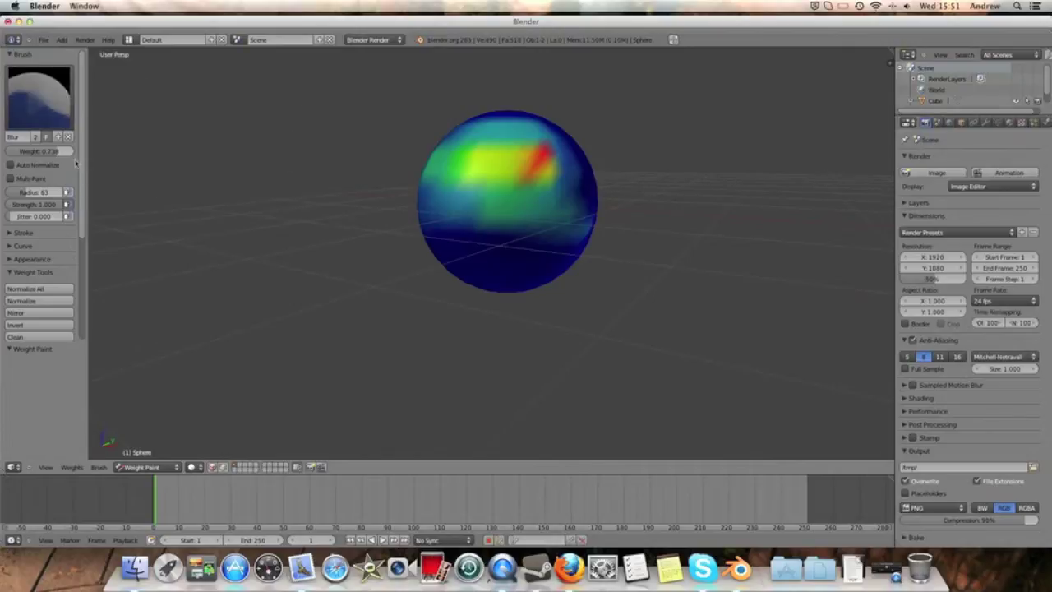
drag(371, 164, 442, 197)
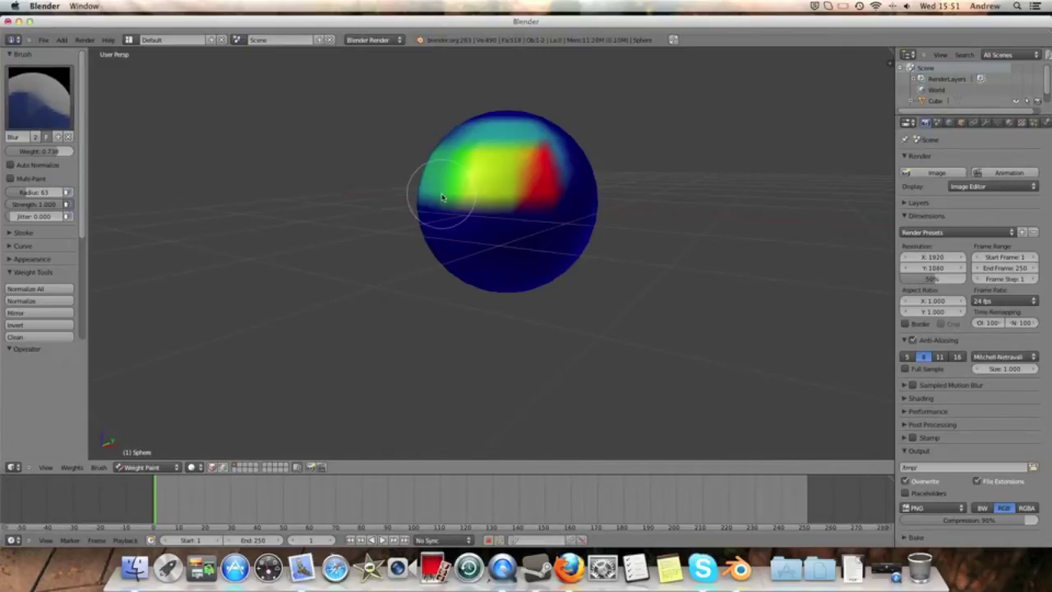
middle_drag(481, 211, 517, 207)
Step: Switch to the Add brush and raise its weight to about 0.83
click(12, 107)
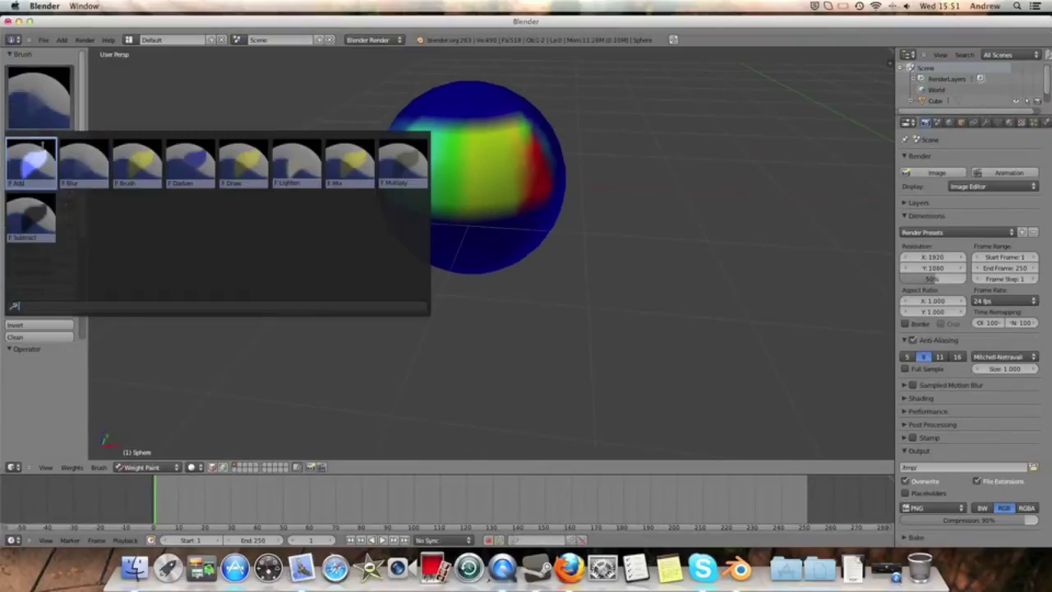
click(31, 161)
mouse_move(539, 107)
middle_down()
mouse_move(515, 124)
mouse_move(526, 141)
middle_up()
scroll(505, 135, down, 3)
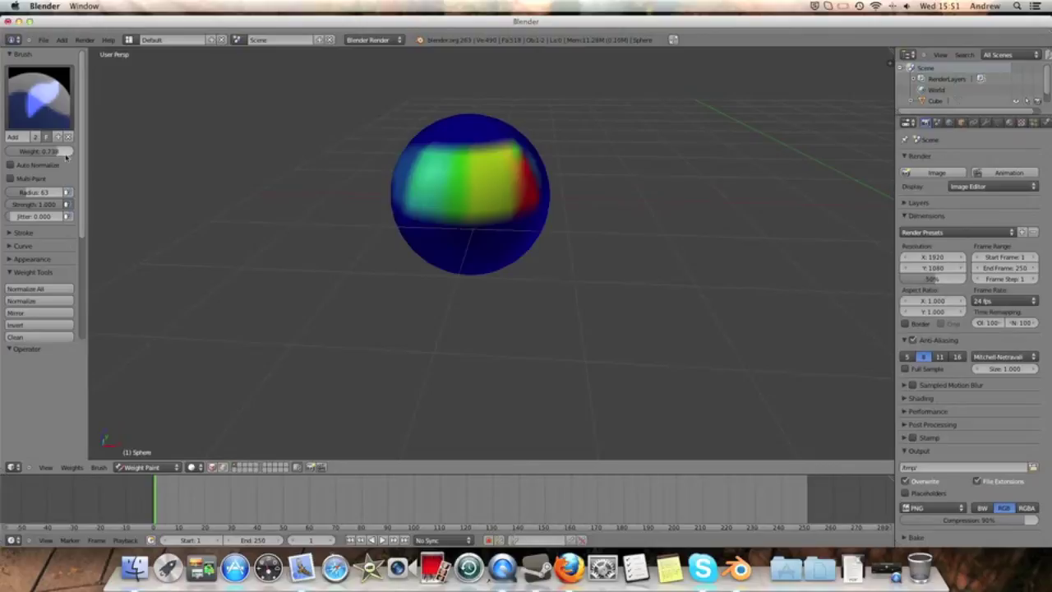
drag(67, 157, 64, 154)
middle_drag(481, 164, 516, 184)
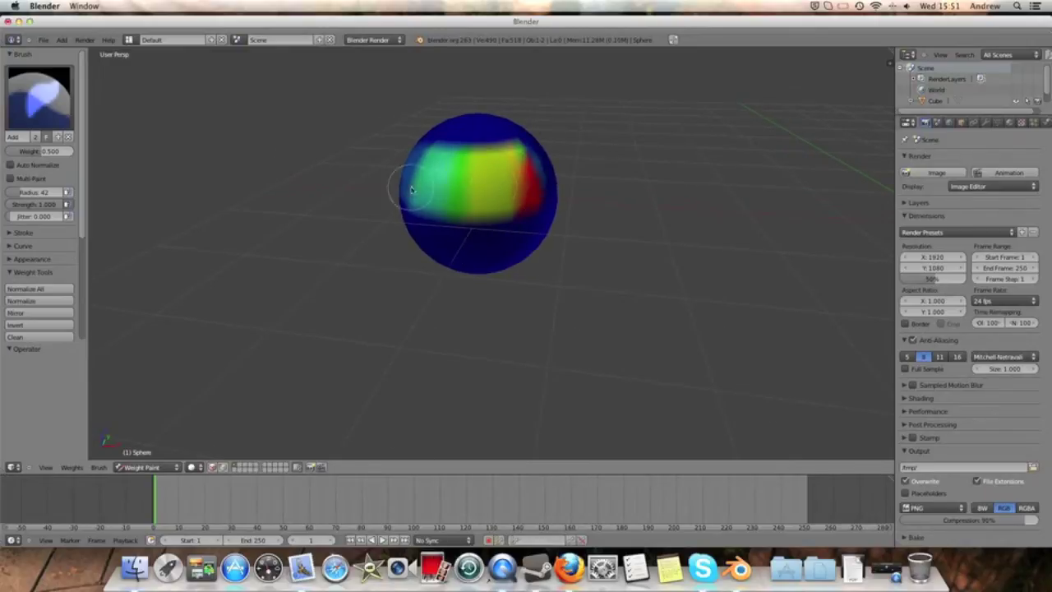
scroll(549, 176, up, 3)
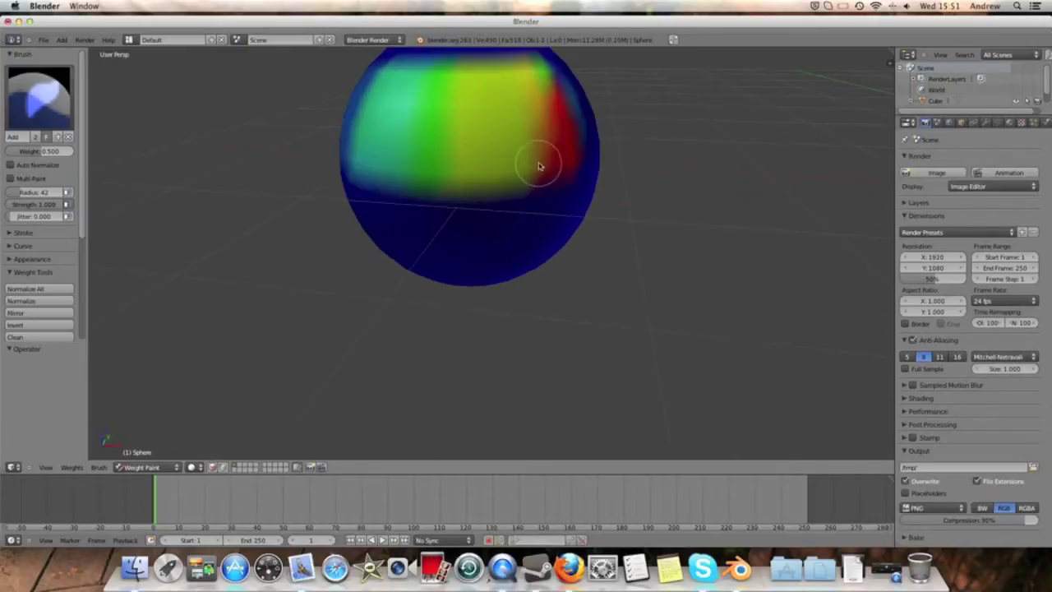
middle_drag(488, 161, 512, 205)
Step: With the Draw brush, paint the red area and left edge, then set weight 0.5
click(39, 97)
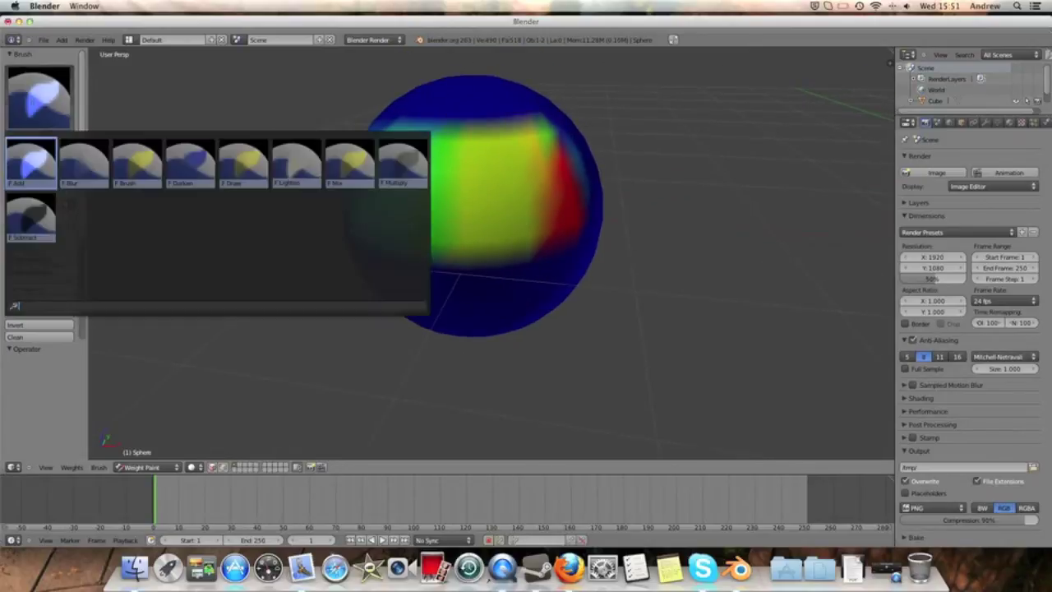
click(240, 176)
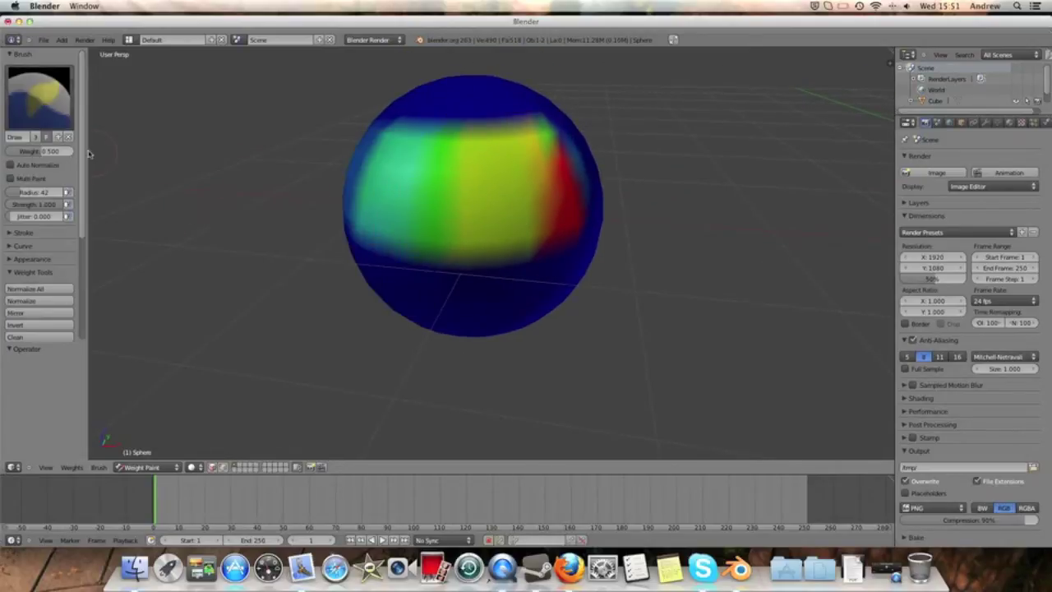
drag(597, 169, 435, 194)
mouse_move(373, 187)
mouse_down()
mouse_move(320, 175)
mouse_move(377, 198)
mouse_up()
click(49, 150)
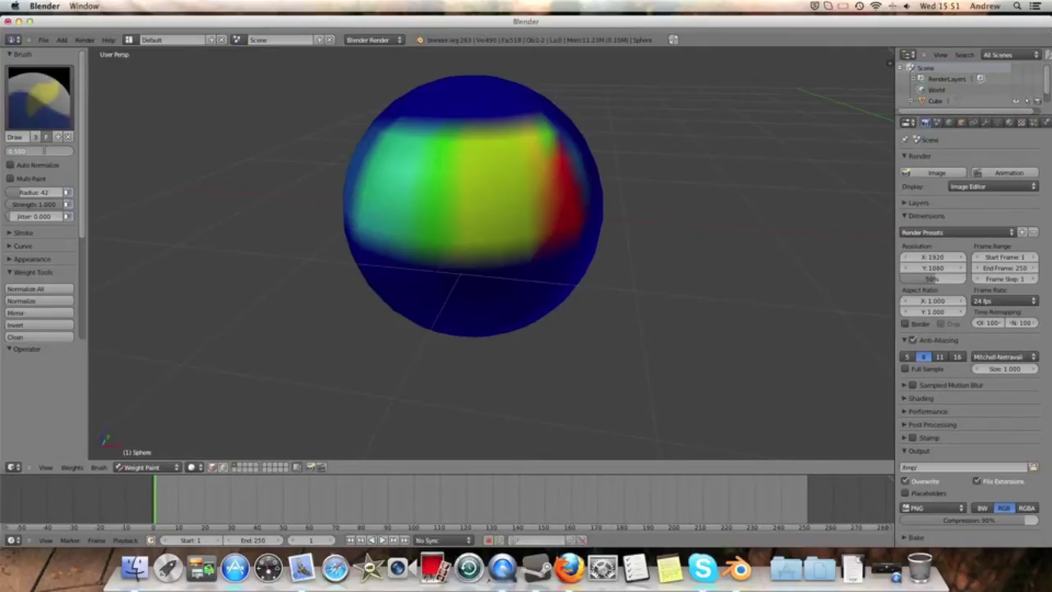
key(Return)
click(41, 102)
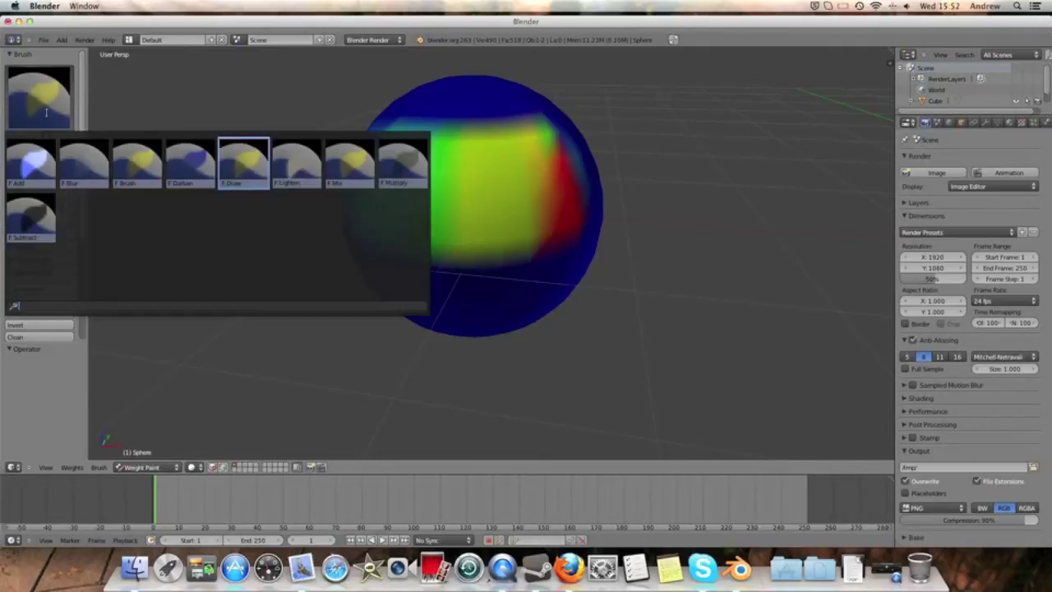
click(31, 164)
mouse_move(401, 162)
middle_down()
mouse_move(425, 161)
mouse_move(351, 188)
middle_up()
scroll(425, 162, up, 2)
scroll(424, 159, down, 3)
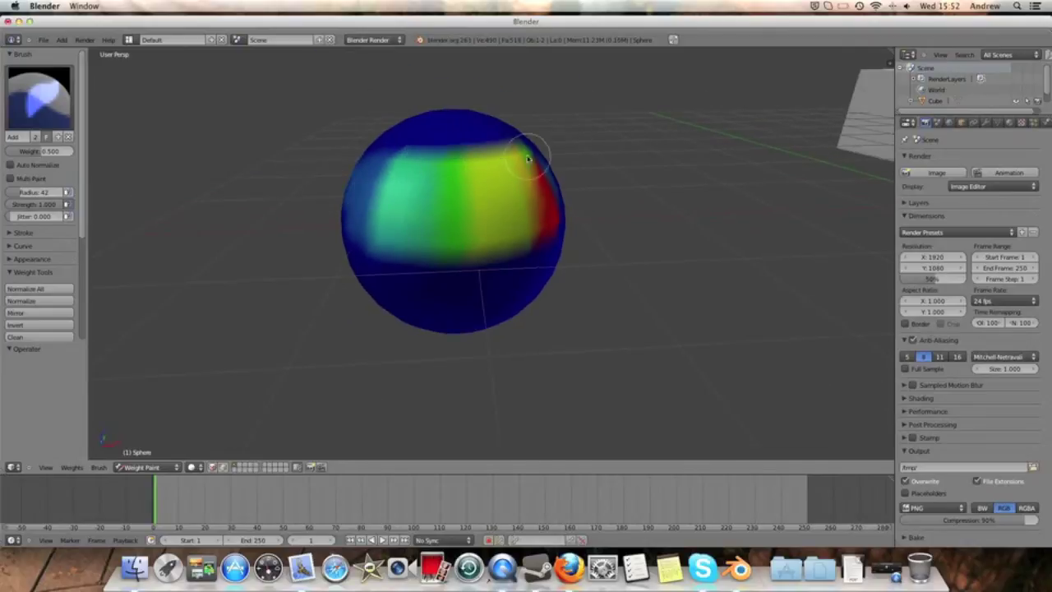
mouse_move(547, 164)
mouse_down()
mouse_move(530, 193)
mouse_move(458, 206)
mouse_move(328, 200)
mouse_up()
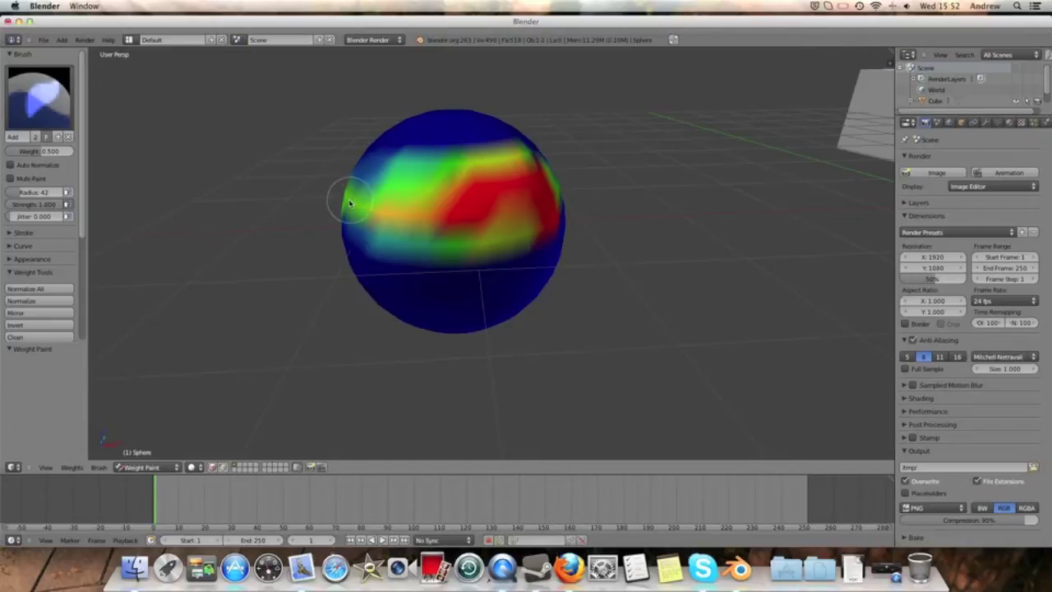
mouse_move(349, 202)
middle_down()
mouse_move(392, 195)
mouse_move(423, 235)
middle_up()
mouse_move(422, 235)
mouse_down()
mouse_move(340, 277)
mouse_move(265, 272)
mouse_up()
mouse_move(235, 258)
middle_down()
mouse_move(310, 226)
mouse_move(399, 247)
middle_up()
drag(400, 246, 294, 236)
mouse_move(376, 263)
middle_down()
mouse_move(485, 226)
mouse_move(196, 155)
middle_up()
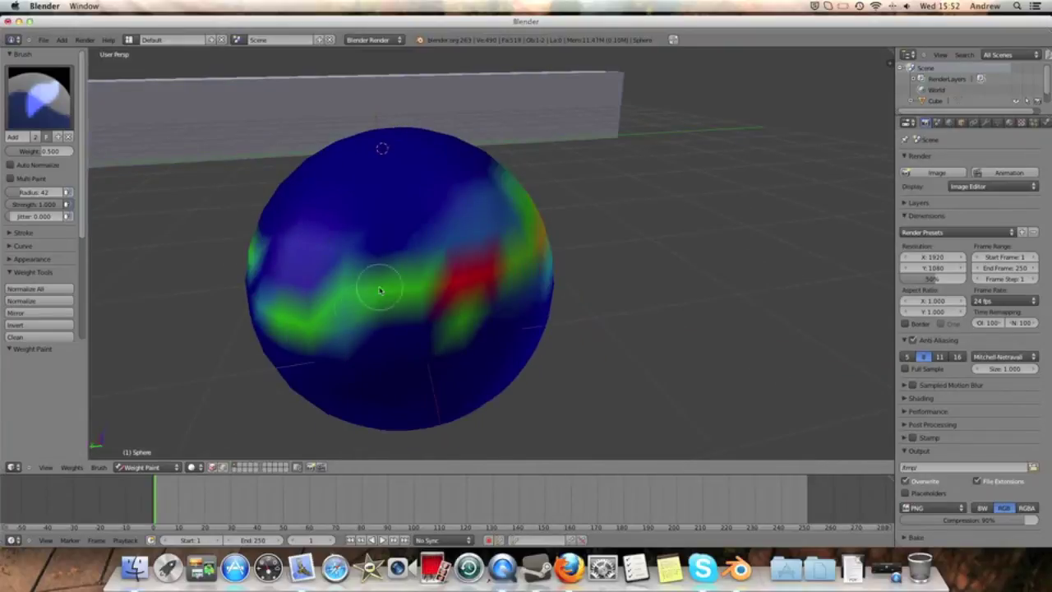
key(ctrl+z)
key(ctrl+z)
key(ctrl+z)
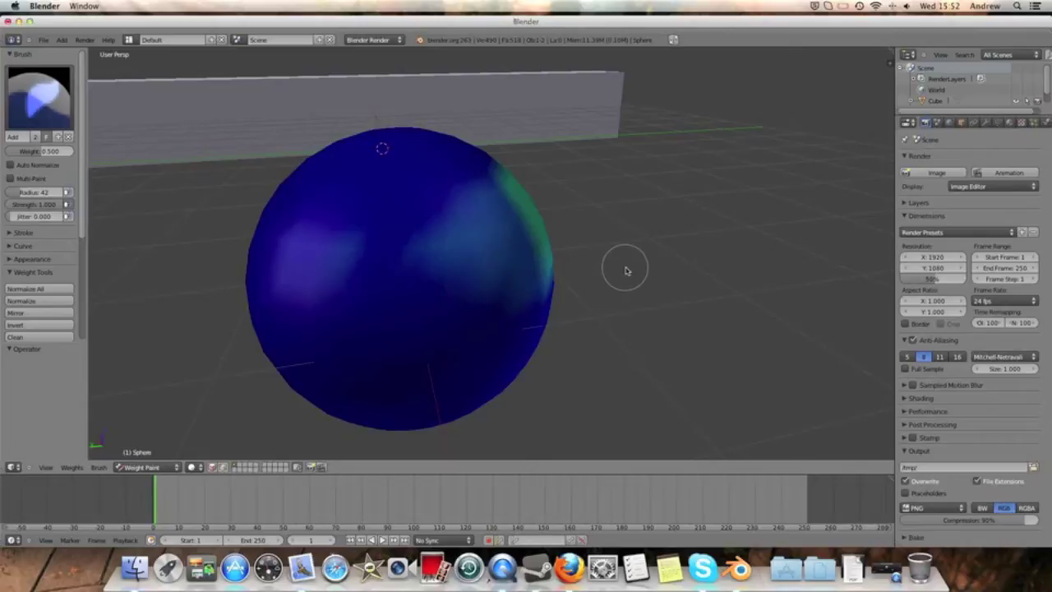
key(ctrl+z)
mouse_move(563, 242)
middle_down()
mouse_move(422, 234)
mouse_move(587, 233)
middle_up()
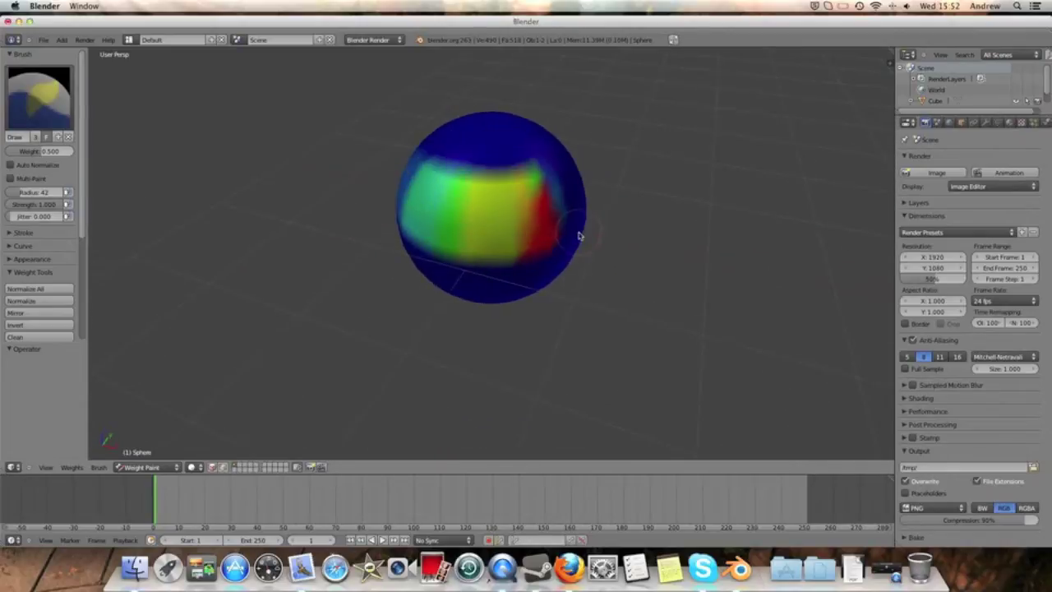
middle_drag(429, 203, 486, 215)
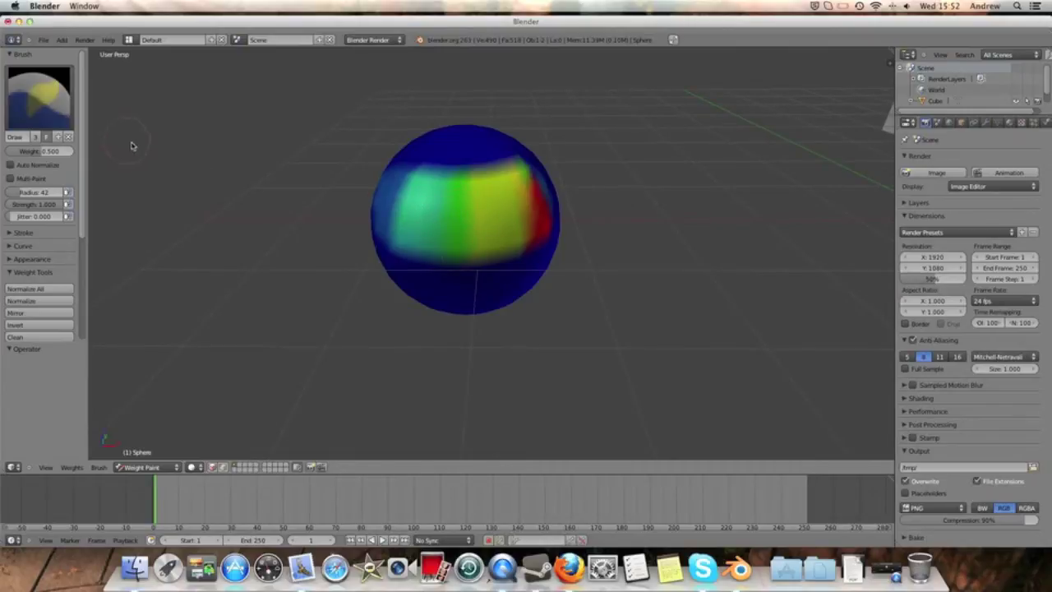
Step: Try the Blur and Add weight brushes, painting a red stripe and undoing it
click(41, 98)
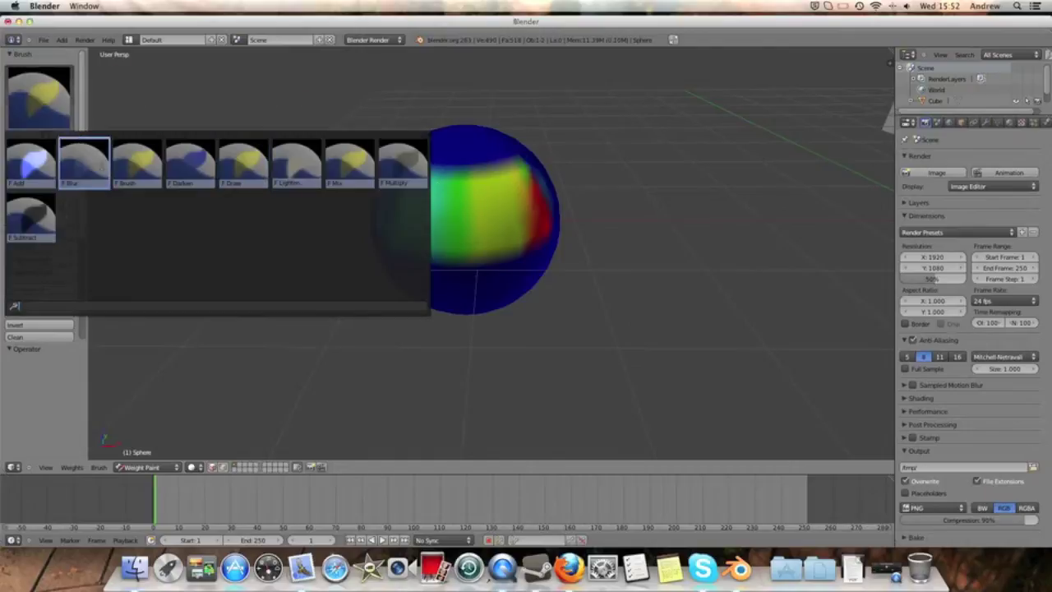
click(85, 162)
click(47, 111)
click(28, 163)
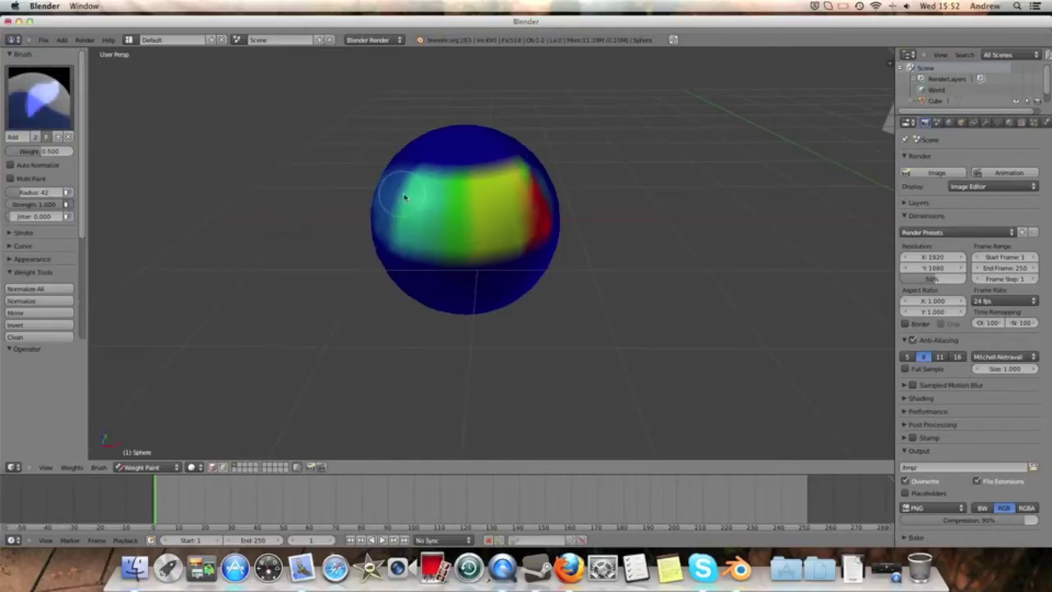
mouse_move(460, 212)
mouse_down()
mouse_move(453, 275)
mouse_move(454, 171)
mouse_up()
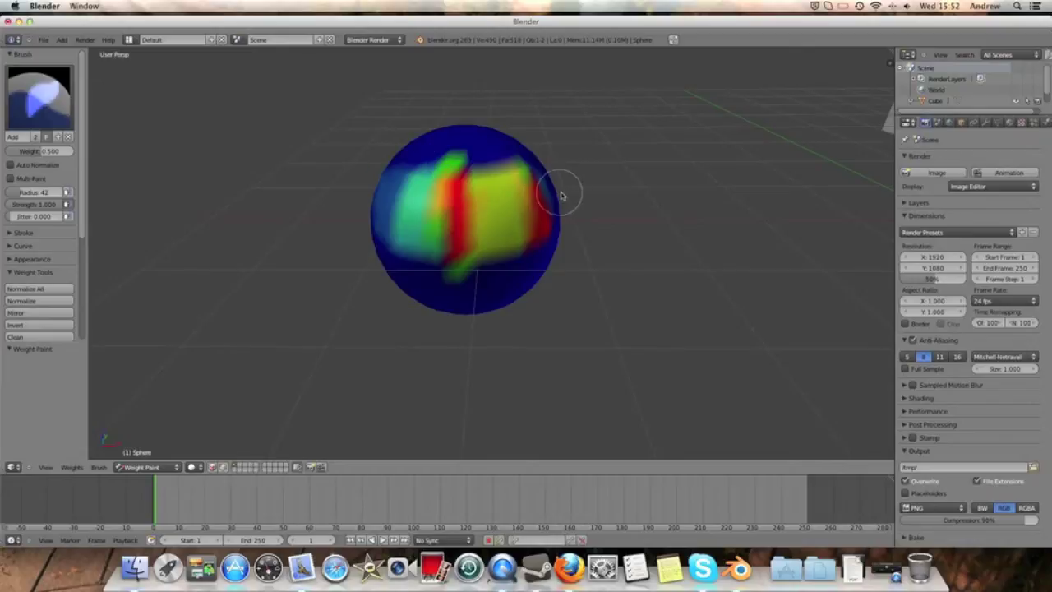
key(ctrl+z)
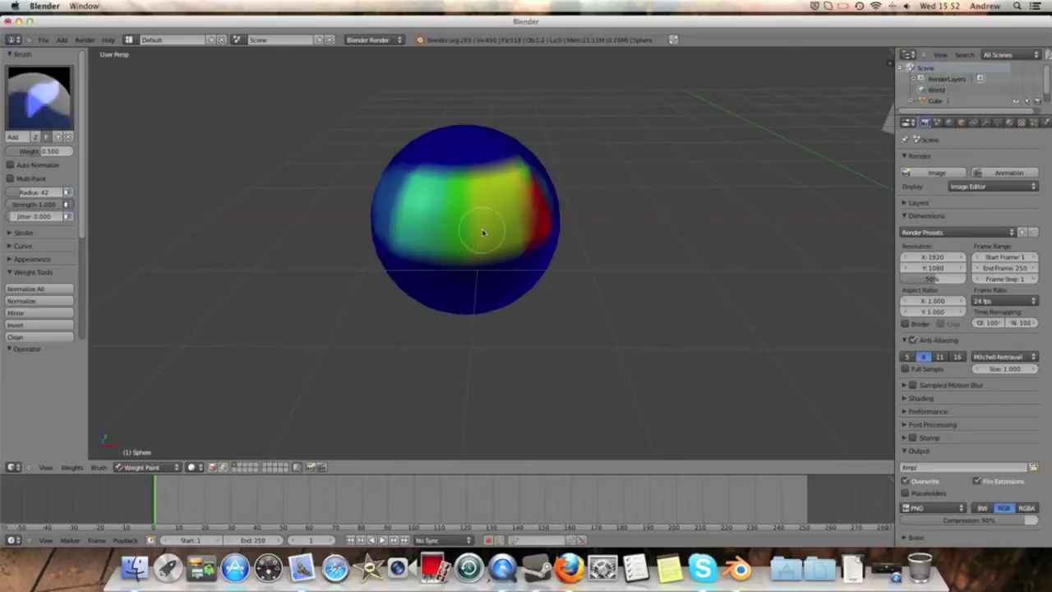
Step: Try a Subtract stroke that fades the red weight to orange, then undo it
click(39, 97)
click(31, 216)
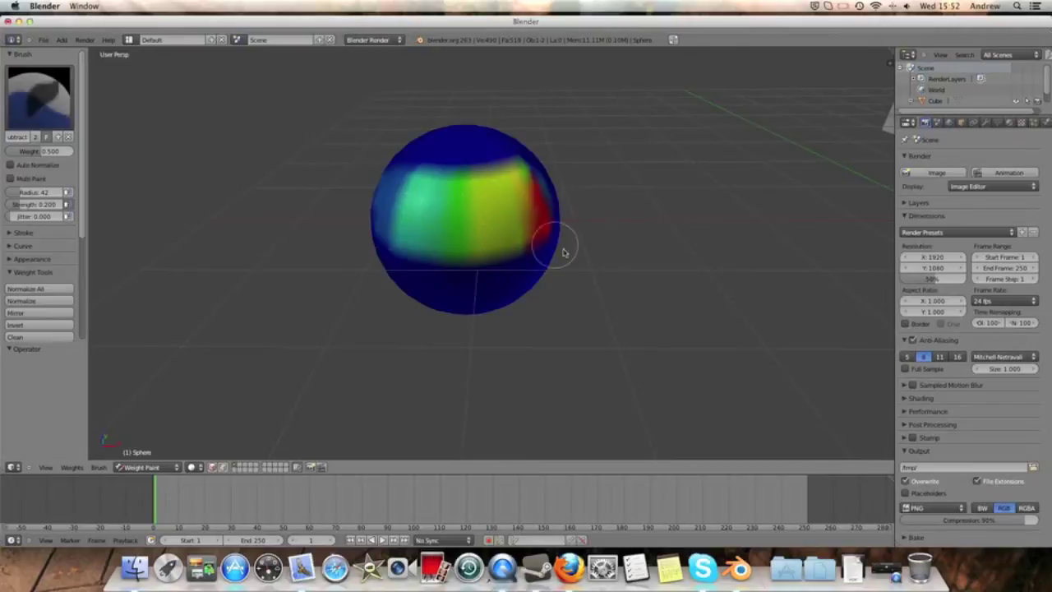
middle_drag(596, 219, 545, 213)
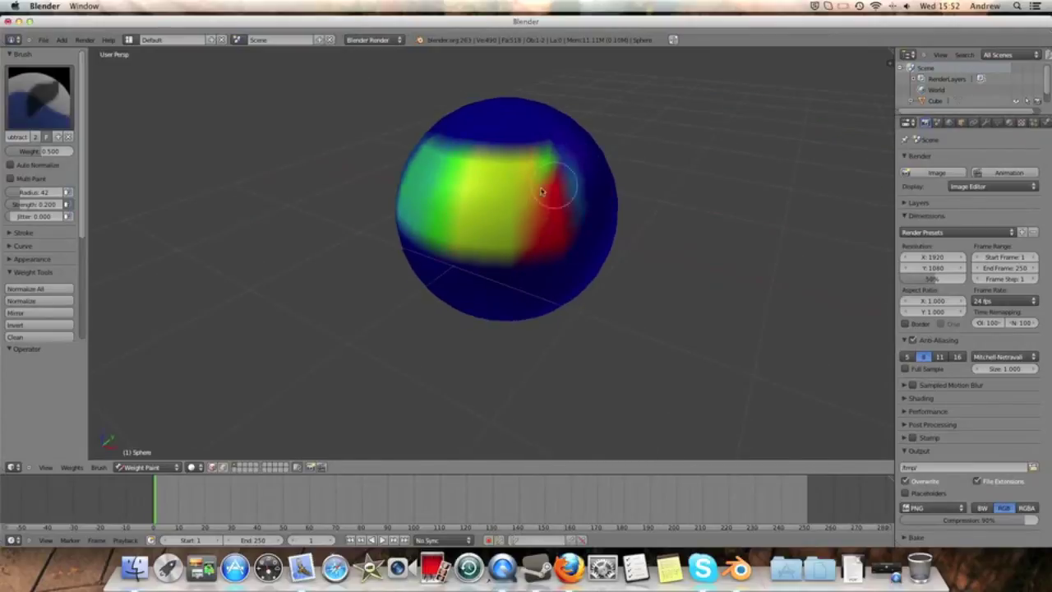
mouse_move(571, 218)
mouse_down()
mouse_move(547, 166)
mouse_move(576, 226)
mouse_up()
key(ctrl+z)
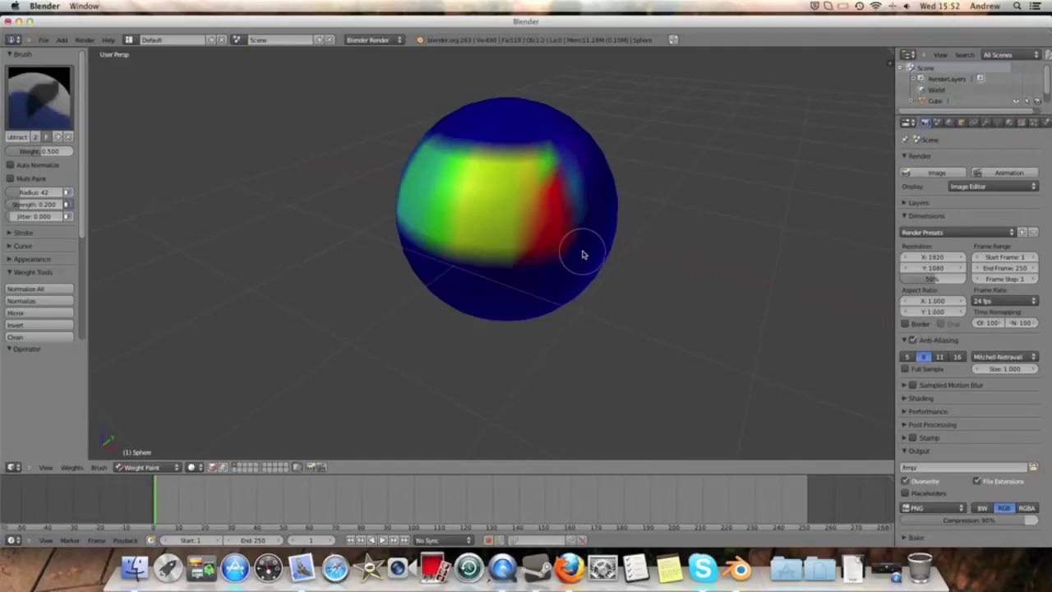
key(ctrl+z)
mouse_move(576, 258)
middle_down()
mouse_move(521, 253)
mouse_move(493, 235)
mouse_move(490, 213)
middle_up()
scroll(552, 261, up, 2)
scroll(552, 262, down, 3)
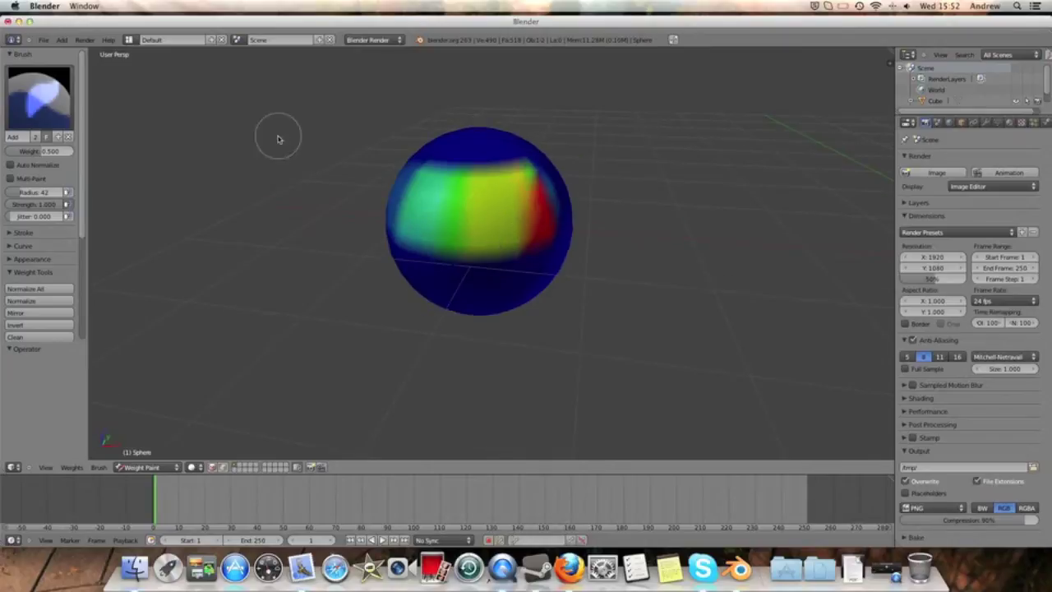
click(39, 97)
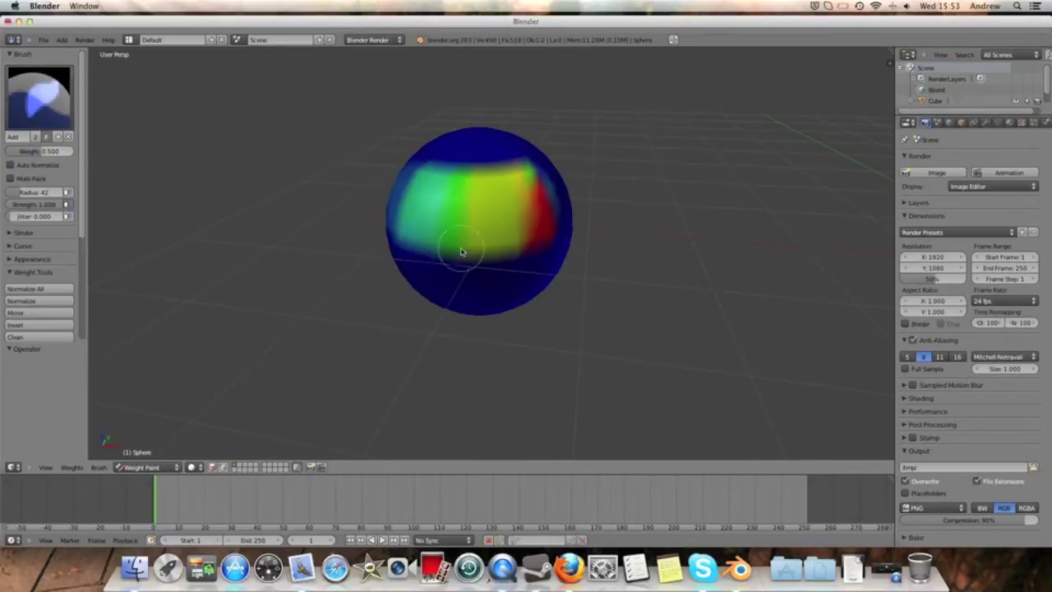
mouse_move(551, 252)
middle_down()
mouse_move(587, 211)
mouse_move(557, 245)
middle_up()
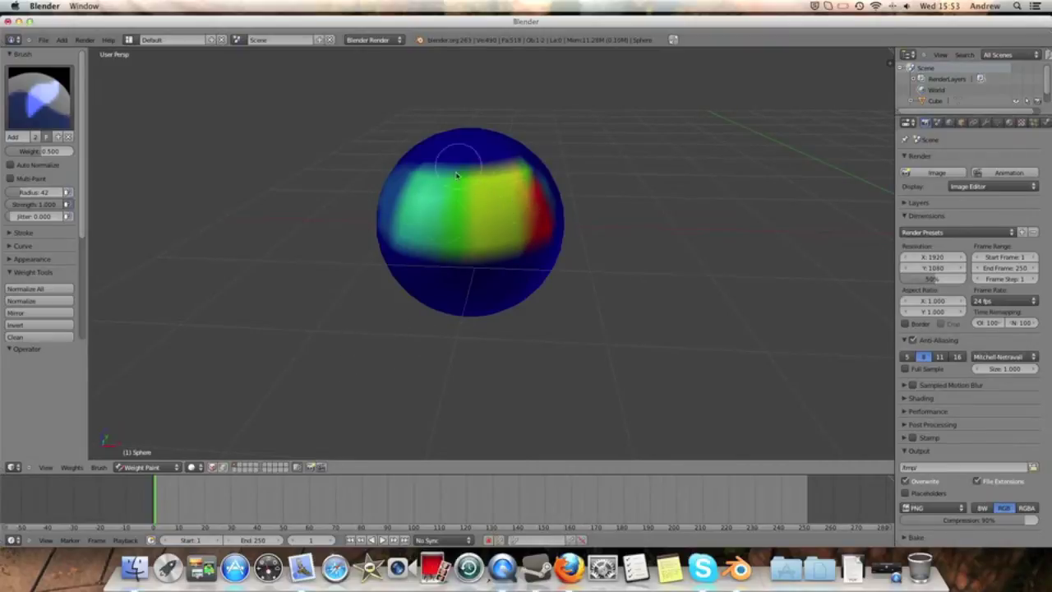
click(145, 466)
Step: Show Object Data, enter Edit Mode, and select only vertex group Group's vertices
click(150, 457)
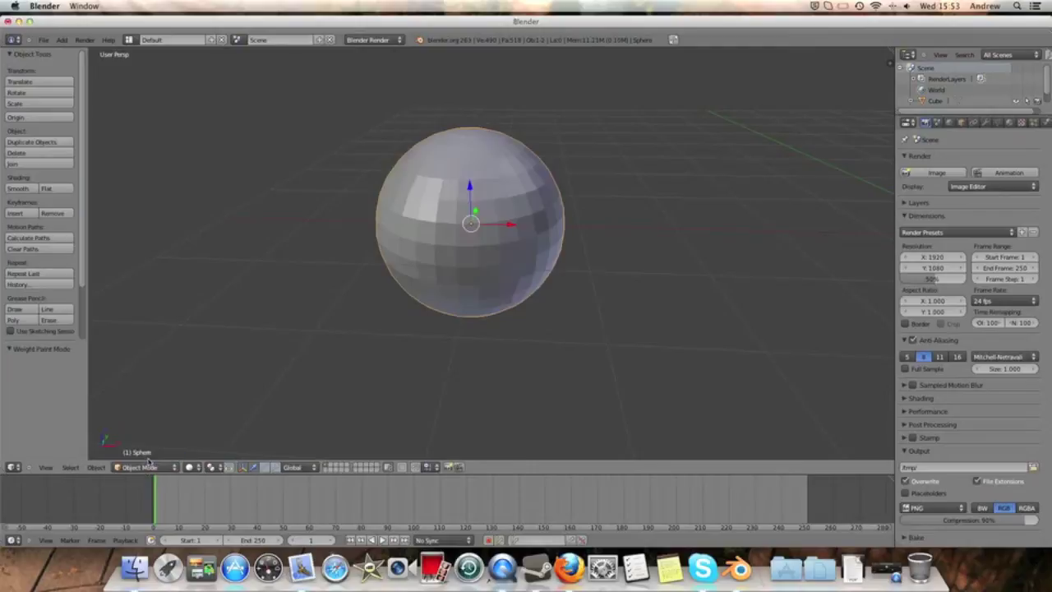
click(997, 122)
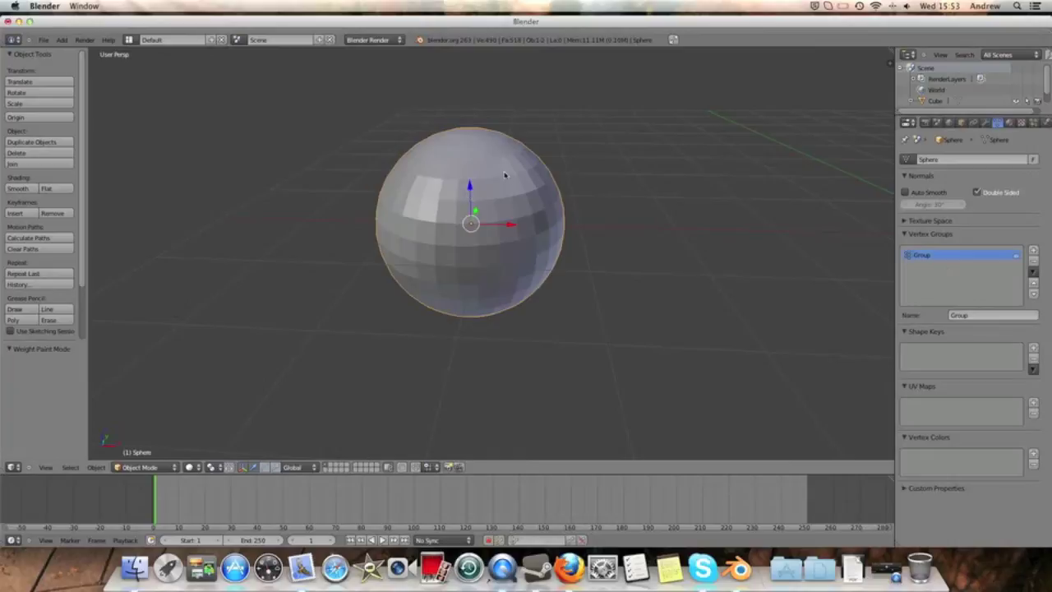
click(144, 467)
click(161, 452)
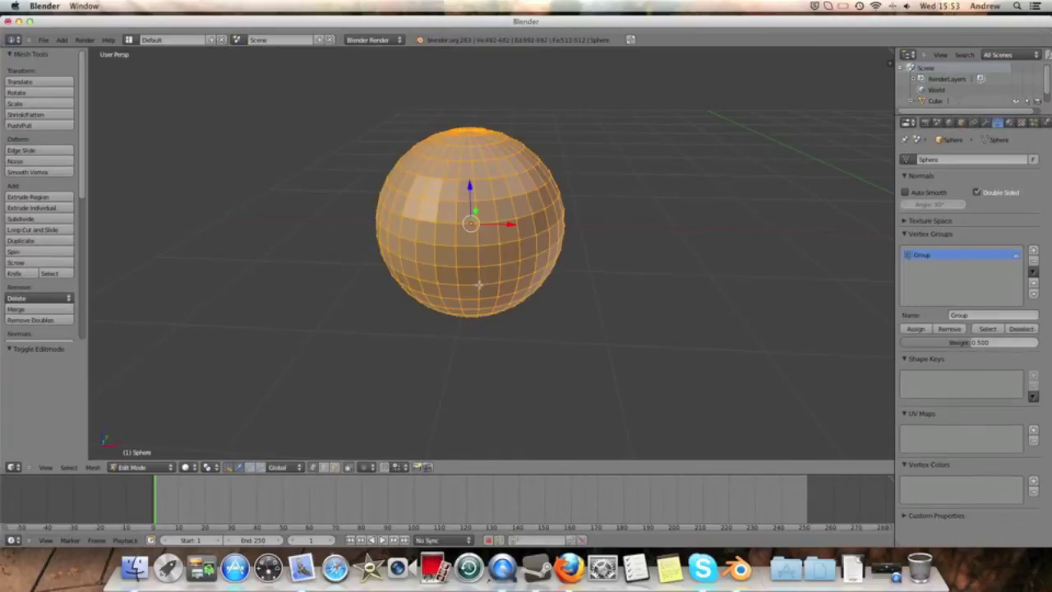
key(a)
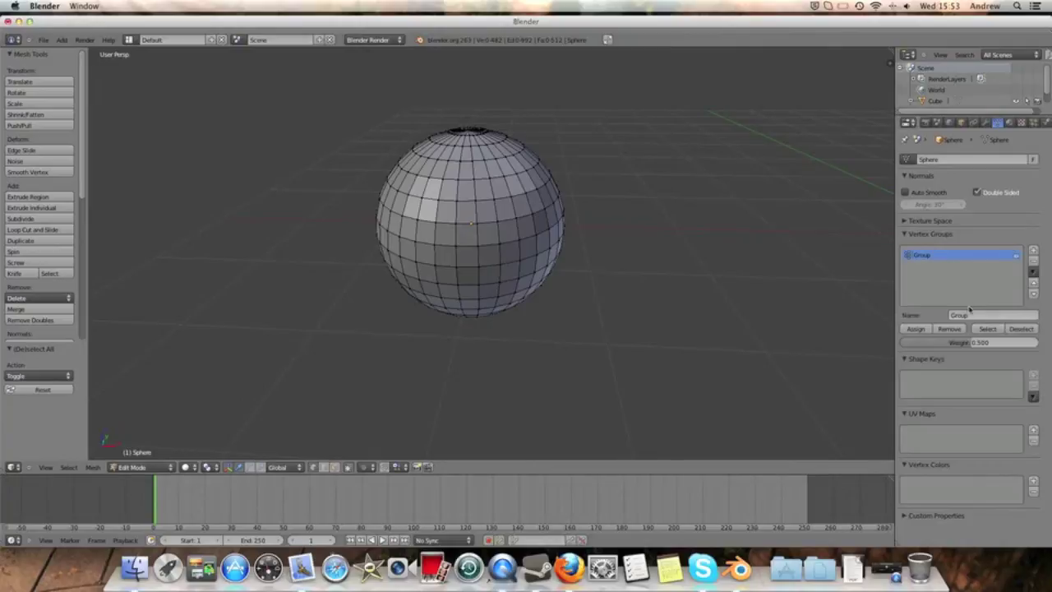
click(987, 329)
Step: Orbit around the sphere to inspect the selected Group vertices, then return to Object Mode
mouse_move(477, 197)
middle_down()
mouse_move(515, 153)
mouse_move(652, 188)
middle_up()
mouse_move(305, 129)
middle_down()
mouse_move(515, 177)
mouse_move(427, 229)
mouse_move(518, 230)
mouse_move(435, 290)
middle_up()
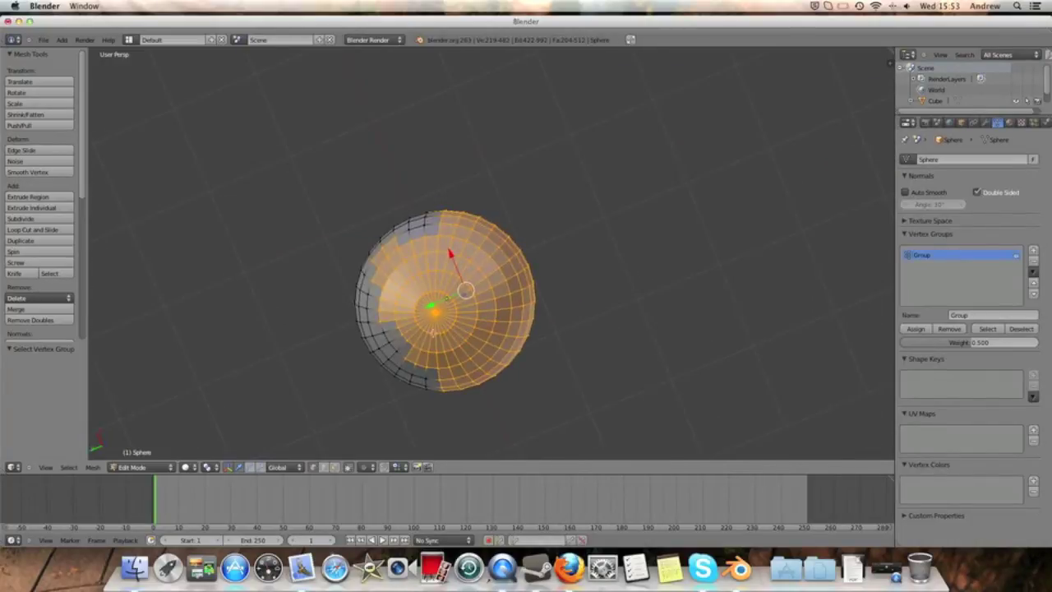
mouse_move(443, 335)
middle_down()
mouse_move(582, 304)
mouse_move(557, 308)
middle_up()
mouse_move(367, 179)
middle_down()
mouse_move(482, 294)
mouse_move(411, 255)
middle_up()
middle_drag(533, 377, 505, 339)
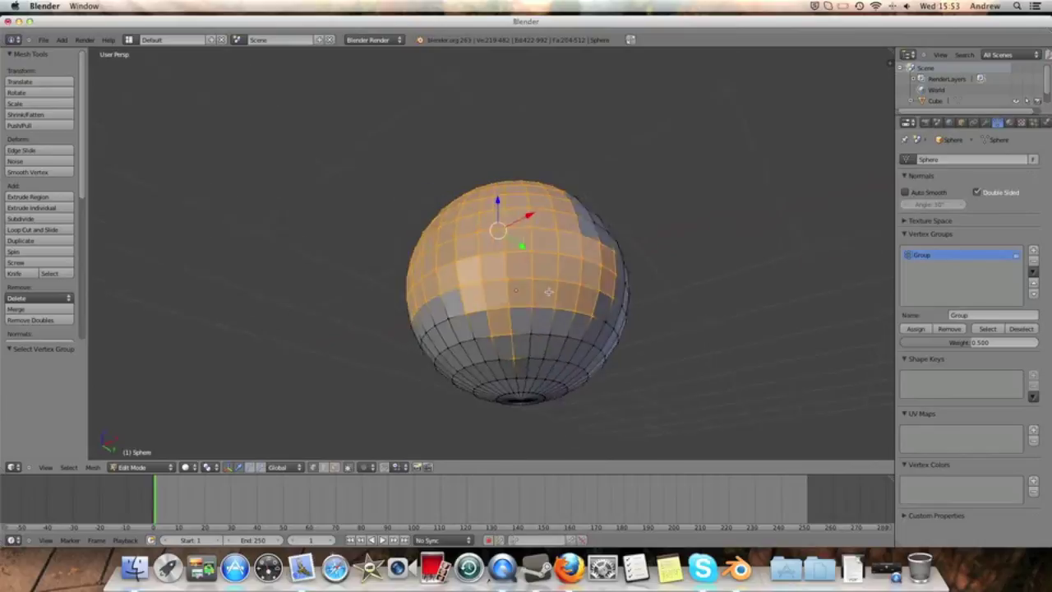
middle_drag(567, 286, 597, 268)
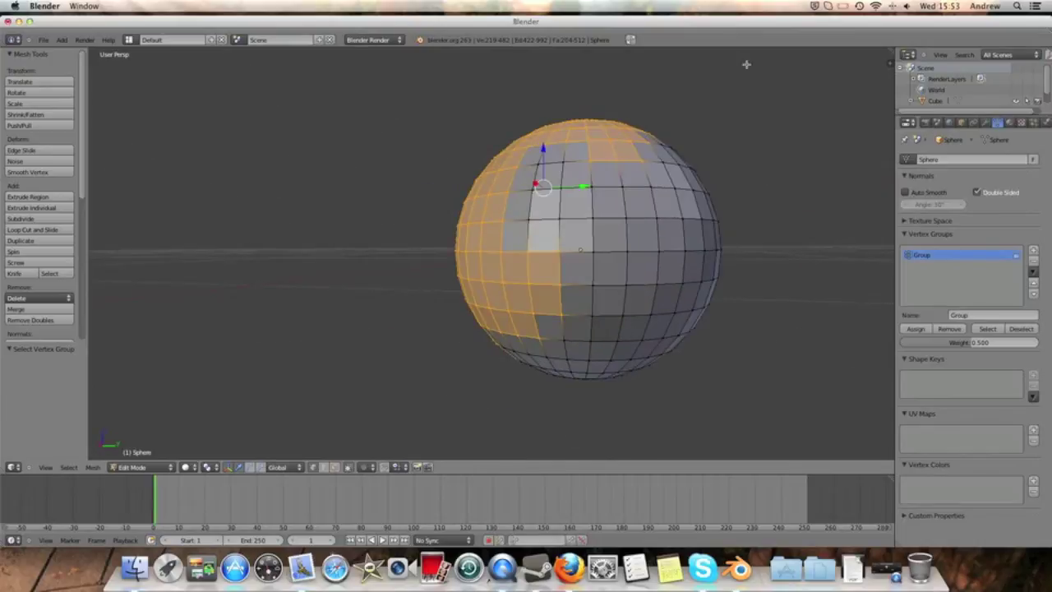
mouse_move(735, 206)
middle_down()
mouse_move(661, 216)
mouse_move(599, 206)
mouse_move(643, 198)
middle_up()
scroll(599, 206, down, 3)
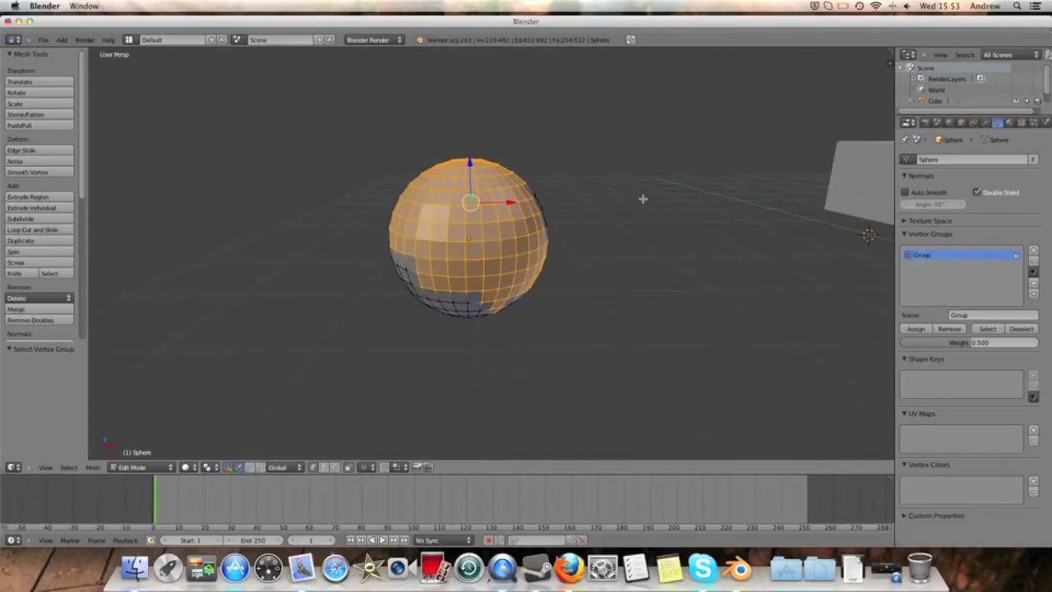
click(152, 467)
Step: Add a new Hair particle system to the sphere
middle_drag(164, 457, 376, 322)
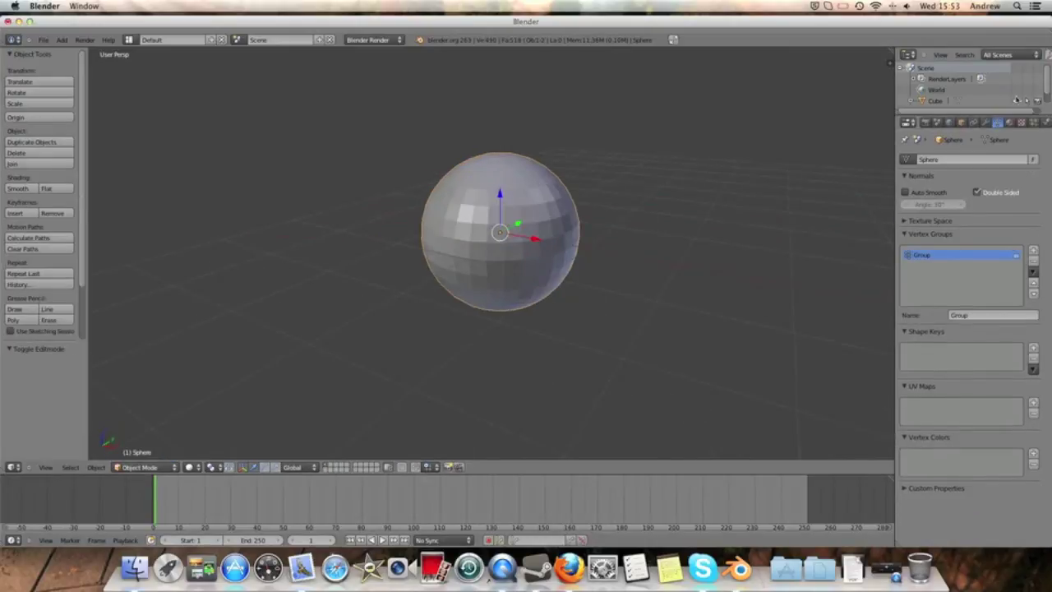
click(1046, 121)
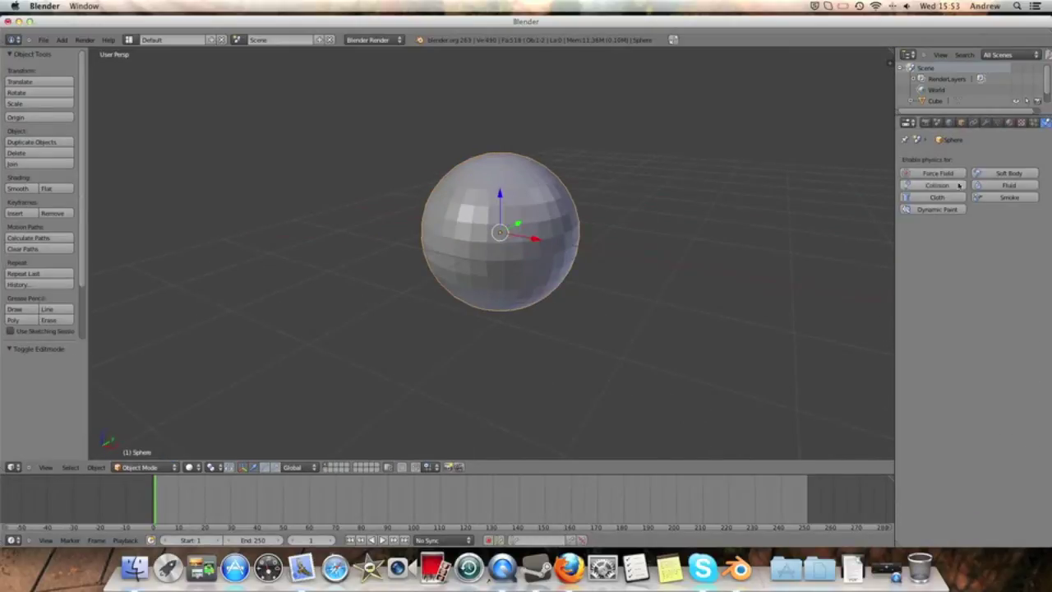
click(1034, 122)
click(1034, 160)
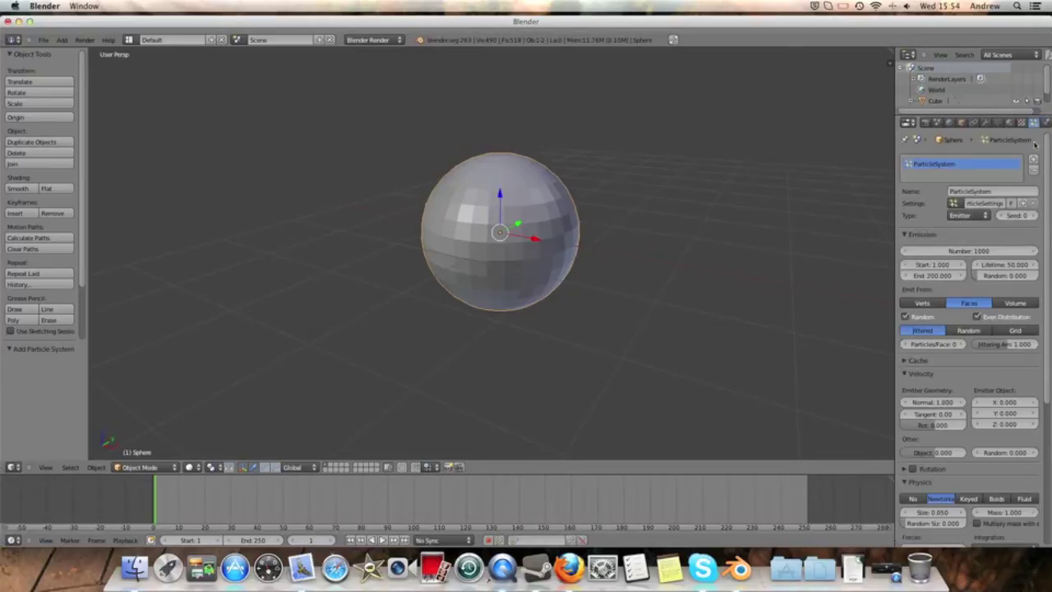
click(985, 215)
click(962, 192)
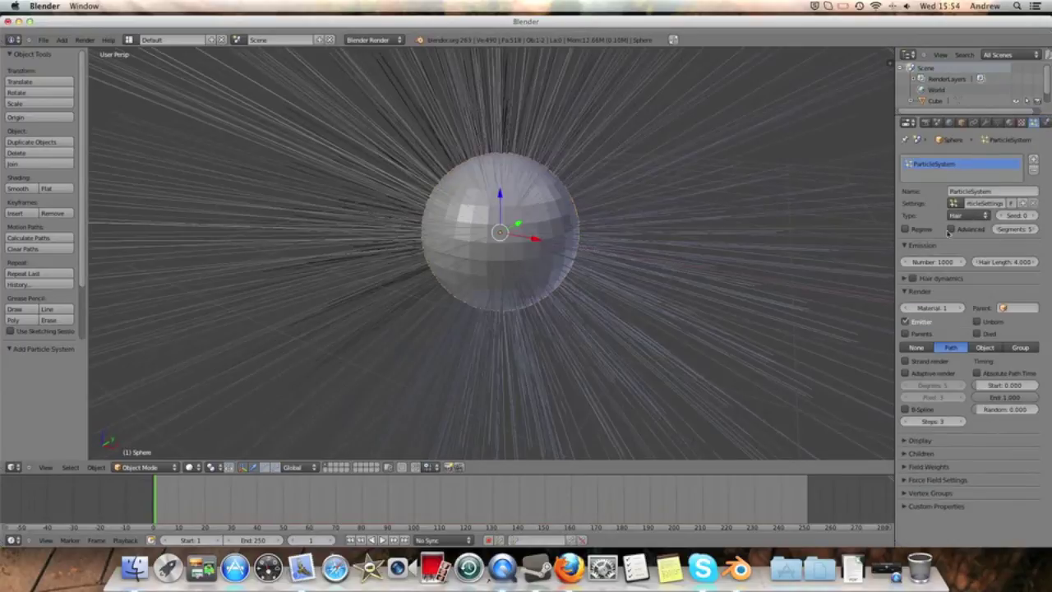
Step: Set the hair Density vertex group to 'Group' and orbit to check the strands
click(945, 494)
scroll(945, 493, down, 2)
scroll(945, 485, down, 1)
click(953, 456)
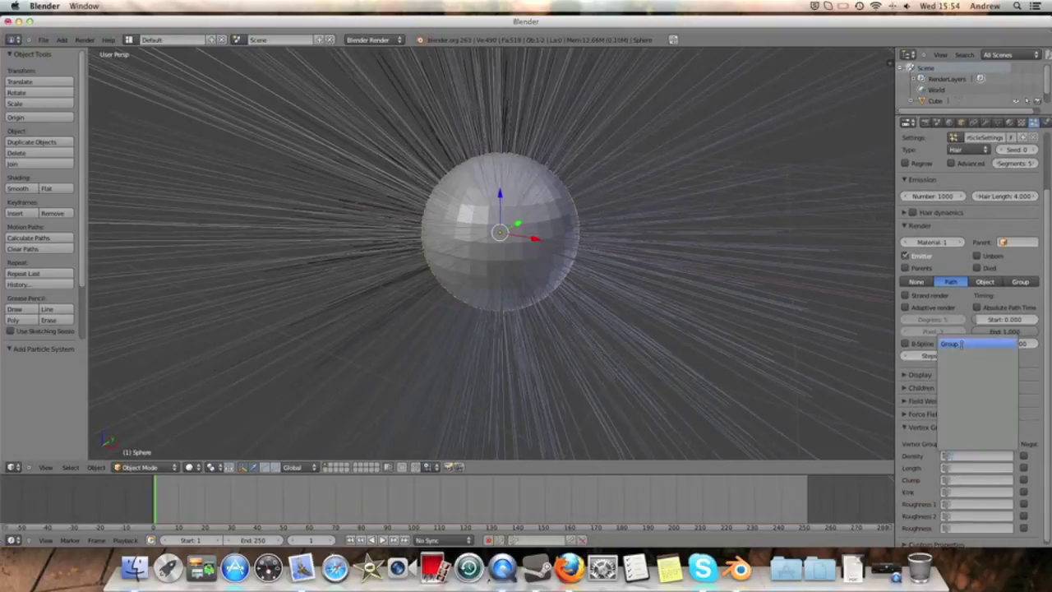
click(953, 345)
mouse_move(577, 400)
middle_down()
mouse_move(630, 235)
mouse_move(550, 216)
middle_up()
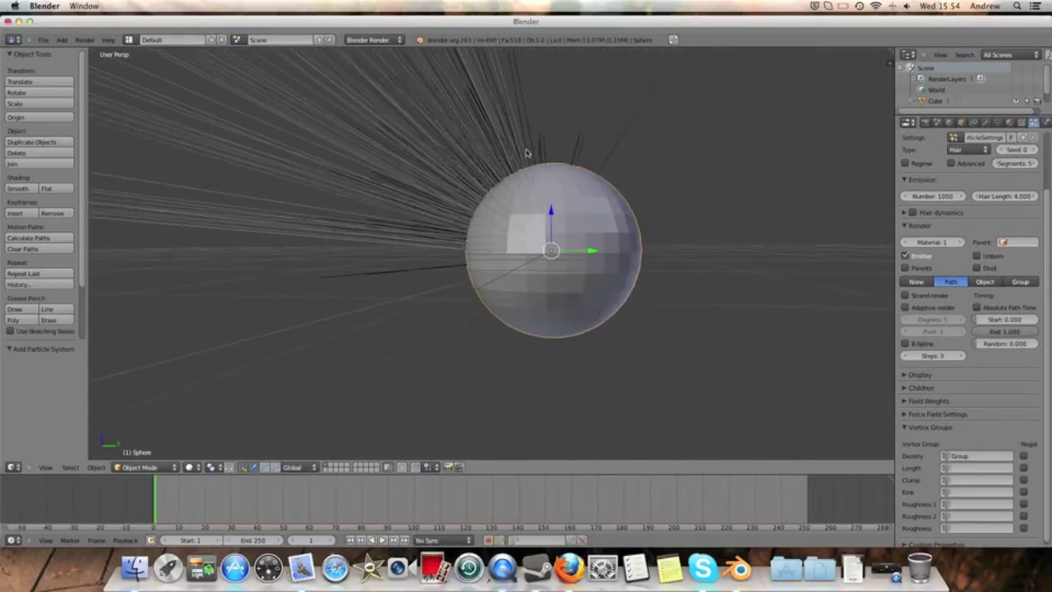
middle_drag(493, 195, 596, 144)
middle_drag(496, 223, 632, 181)
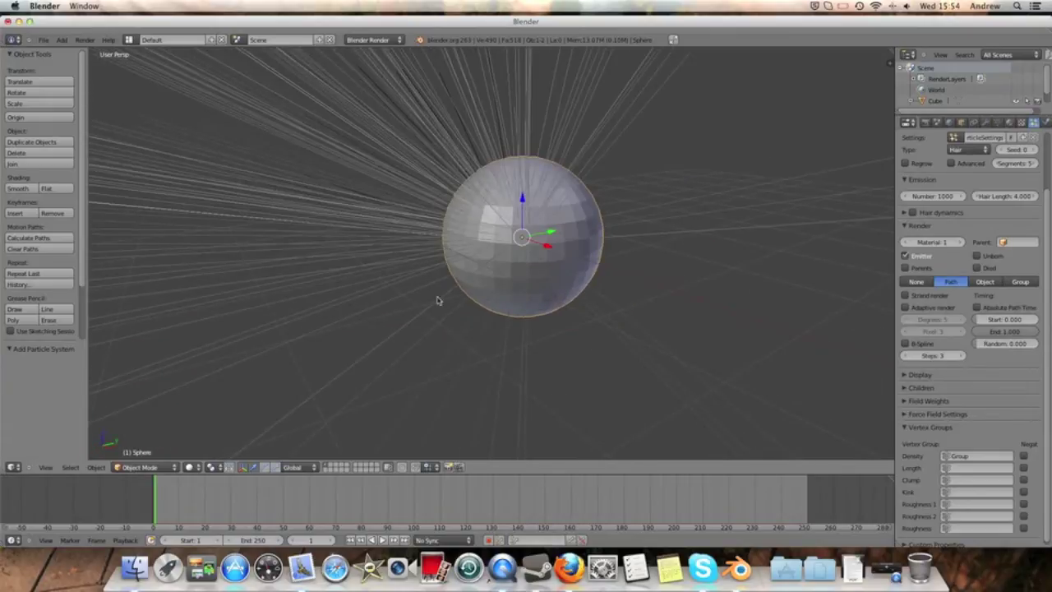
key(x)
click(579, 243)
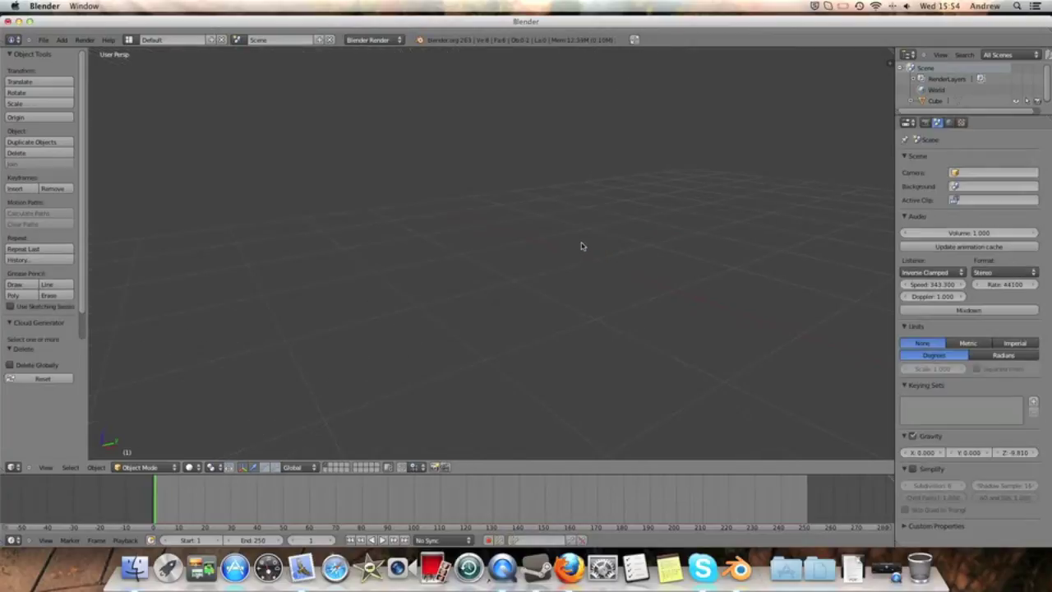
mouse_move(581, 235)
middle_down()
mouse_move(516, 288)
mouse_move(604, 270)
mouse_move(609, 285)
mouse_move(477, 258)
mouse_move(521, 268)
mouse_move(503, 254)
mouse_move(462, 258)
middle_up()
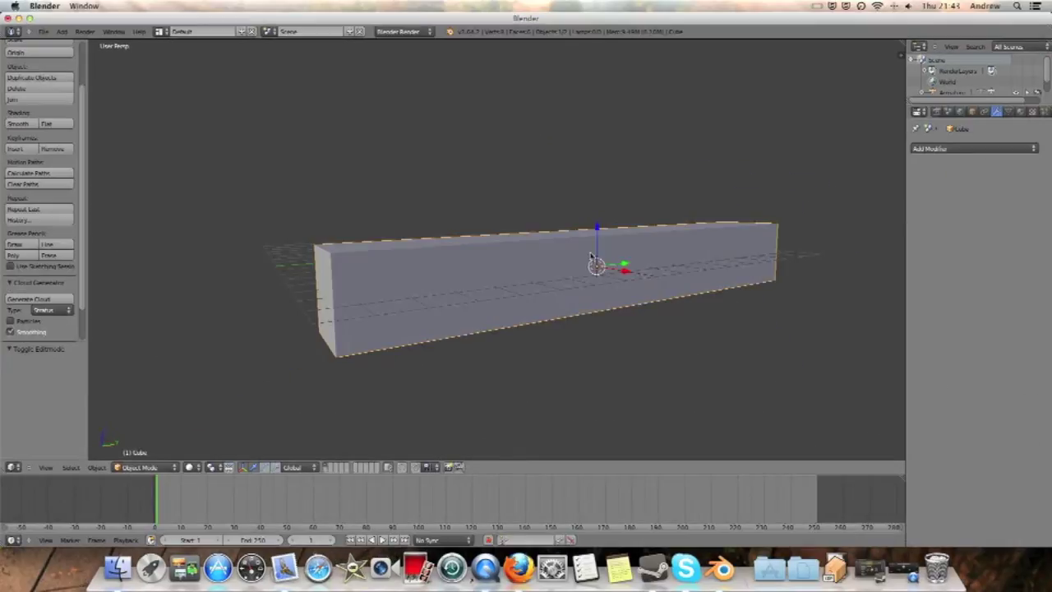
drag(598, 239, 599, 220)
key(ctrl+z)
click(144, 467)
scroll(465, 271, down, 3)
mouse_move(465, 272)
middle_down()
mouse_move(651, 284)
mouse_move(565, 310)
middle_up()
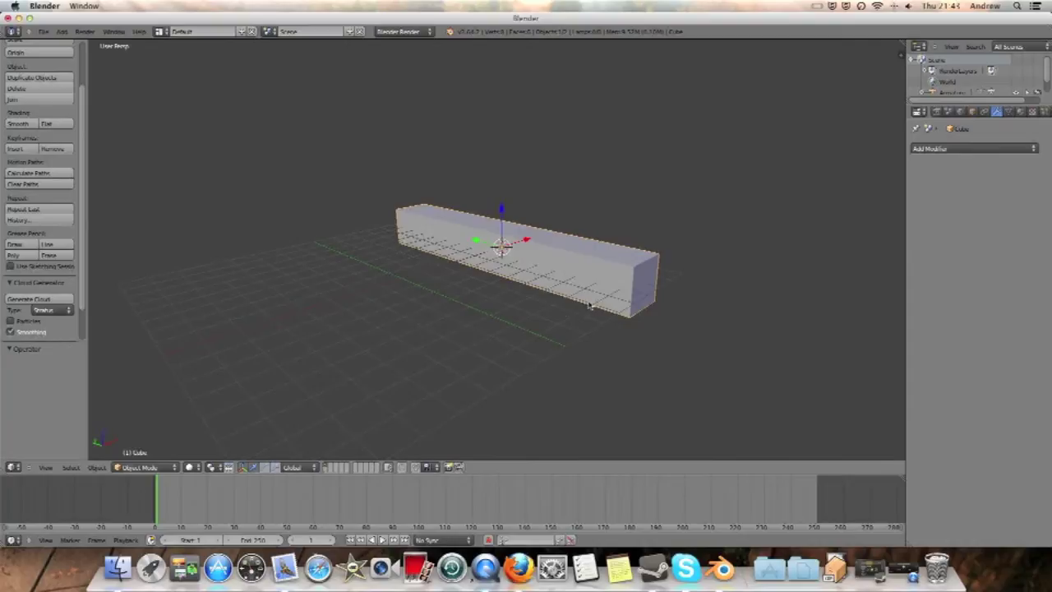
Step: Enter Edit Mode and cut a centred lengthwise edge loop into the box
click(144, 467)
click(133, 444)
middle_drag(639, 276, 595, 265)
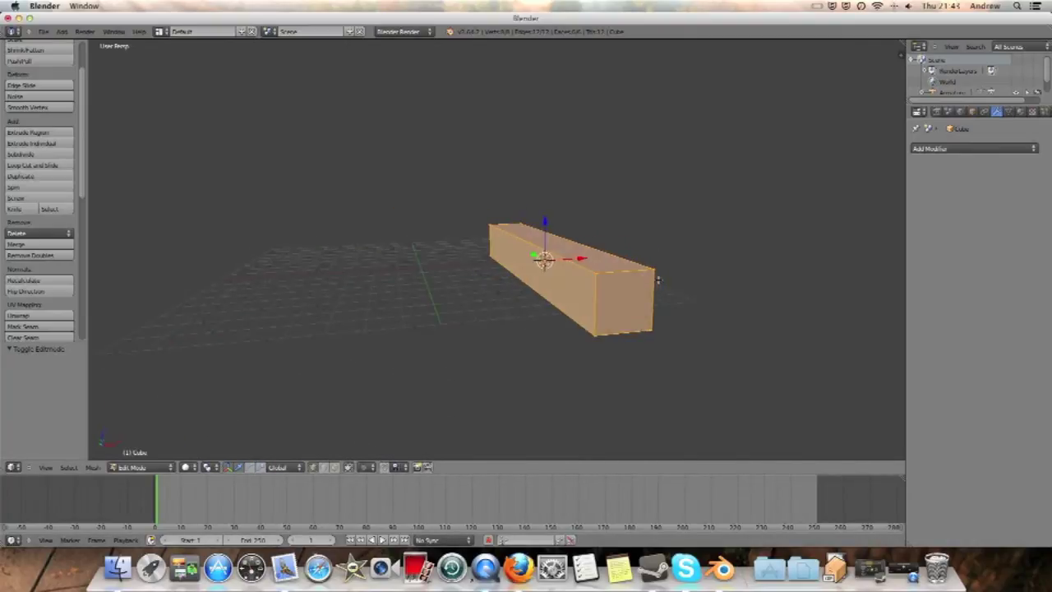
key(a)
key(ctrl+r)
click(615, 271)
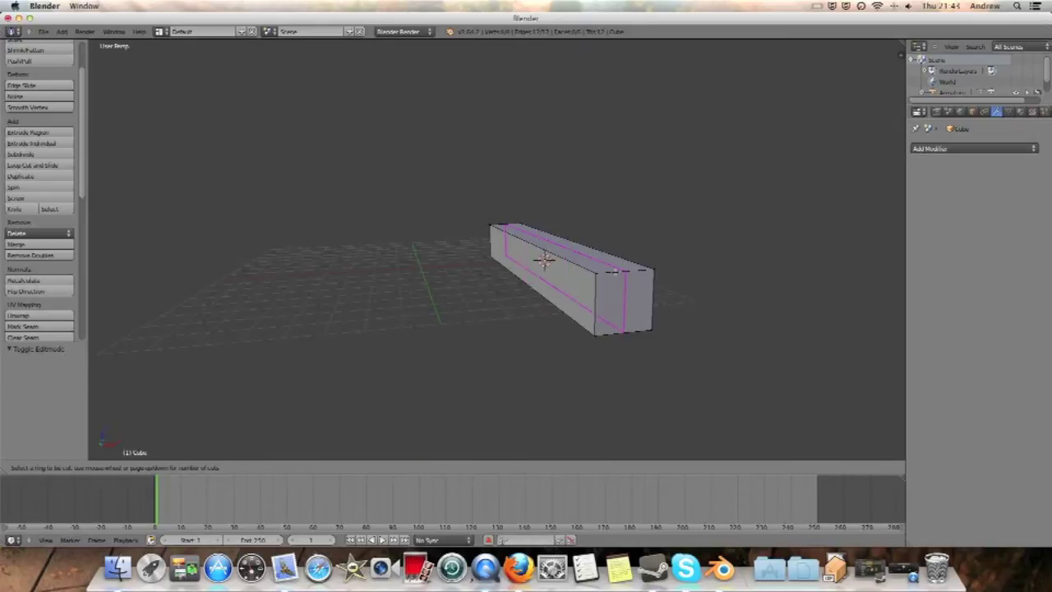
right_click(615, 271)
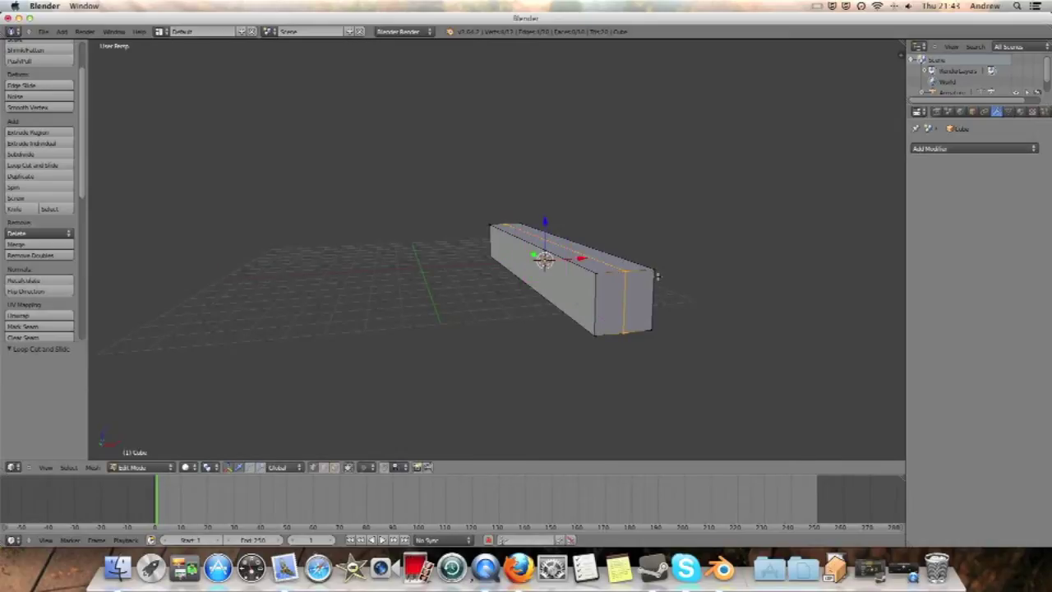
Step: Cut a second centred lengthwise edge loop along the box
key(ctrl+r)
right_click(609, 293)
click(609, 293)
key(ctrl+r)
click(600, 296)
right_click(600, 296)
mouse_move(641, 290)
middle_down()
mouse_move(575, 288)
mouse_move(553, 311)
mouse_move(559, 294)
mouse_move(528, 259)
mouse_move(522, 278)
mouse_move(511, 238)
mouse_move(591, 285)
middle_up()
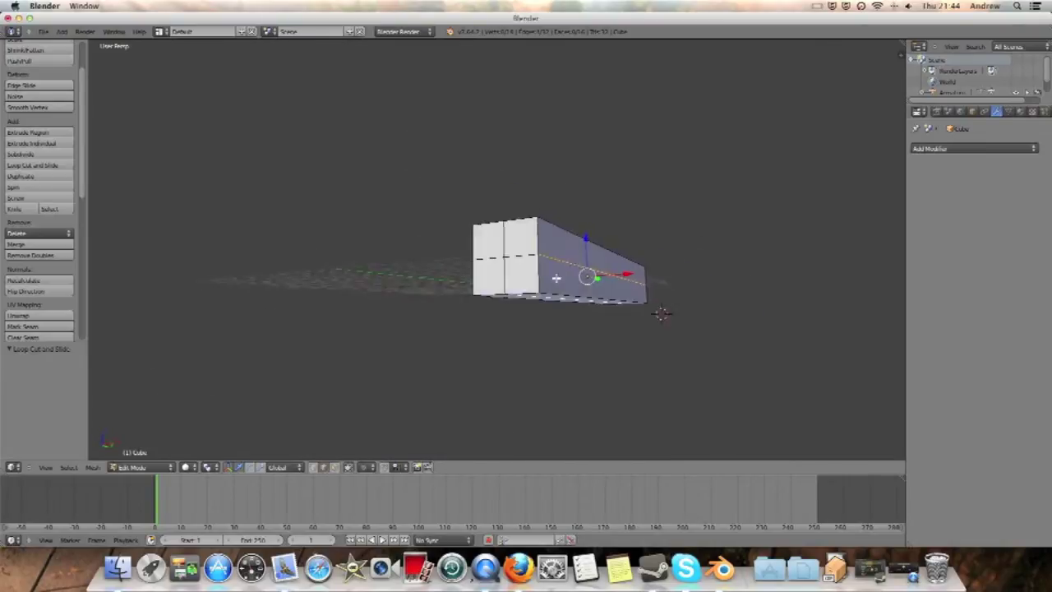
Step: Scale the loops on X and Z to 1.351, giving an octagonal cross-section
key(s)
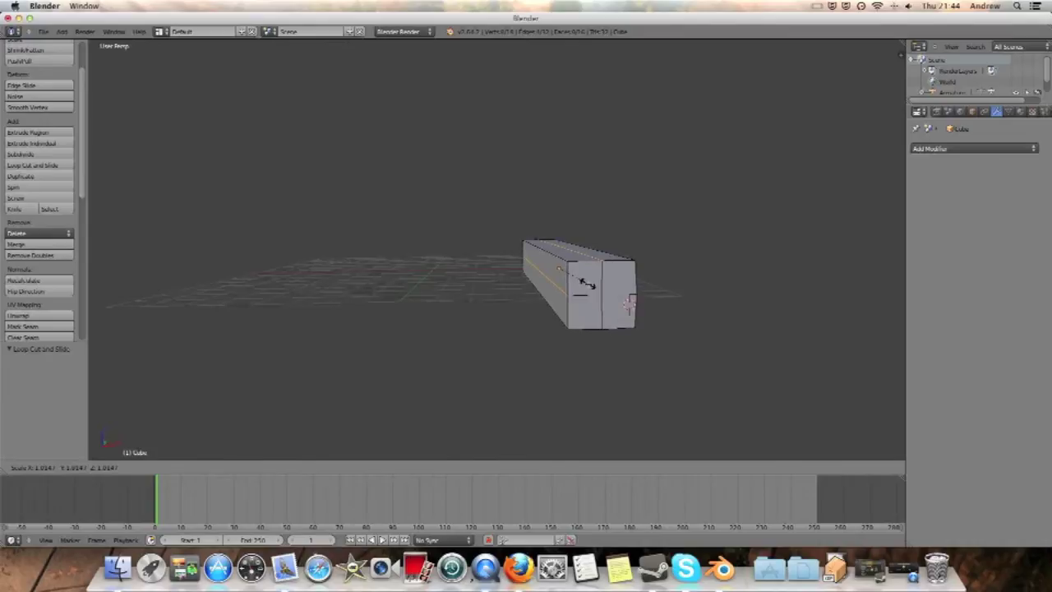
key(shift+y)
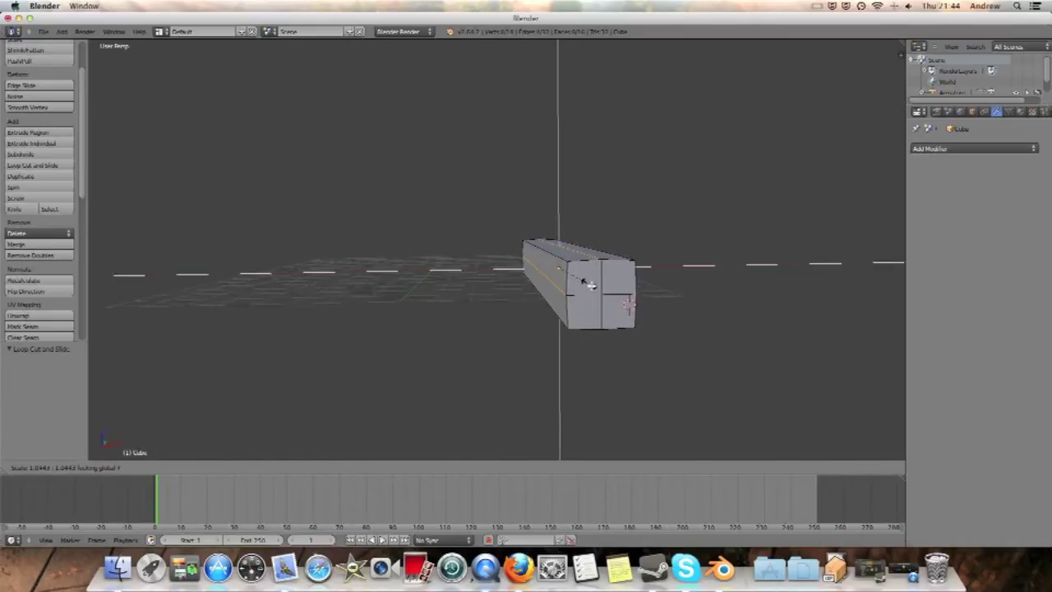
click(600, 293)
mouse_move(629, 305)
middle_down()
mouse_move(655, 328)
mouse_move(679, 285)
mouse_move(564, 312)
middle_up()
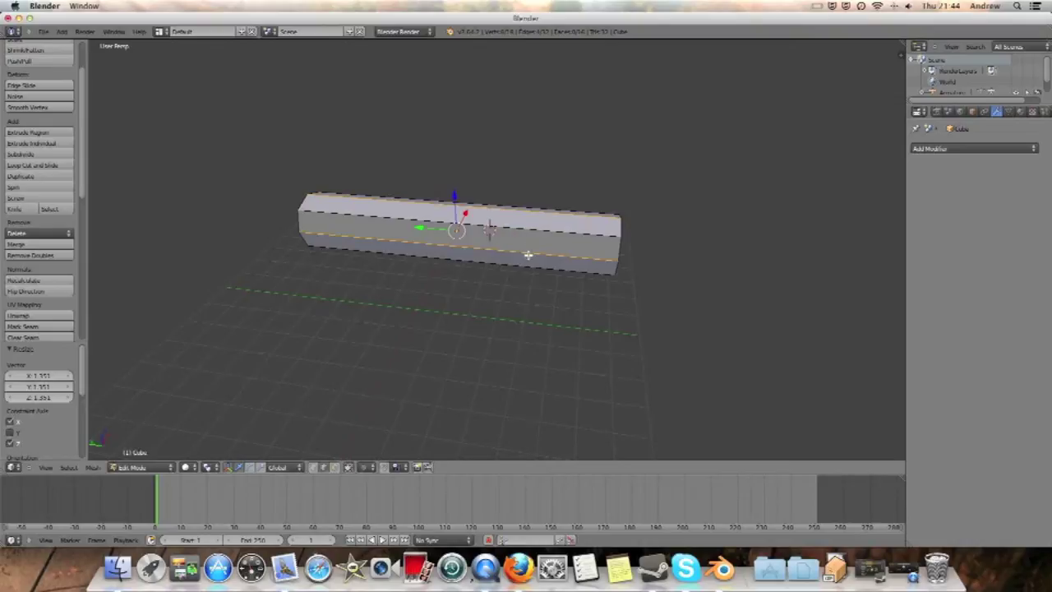
Step: Add seven evenly spaced ring cuts across the octagonal bar
key(ctrl+r)
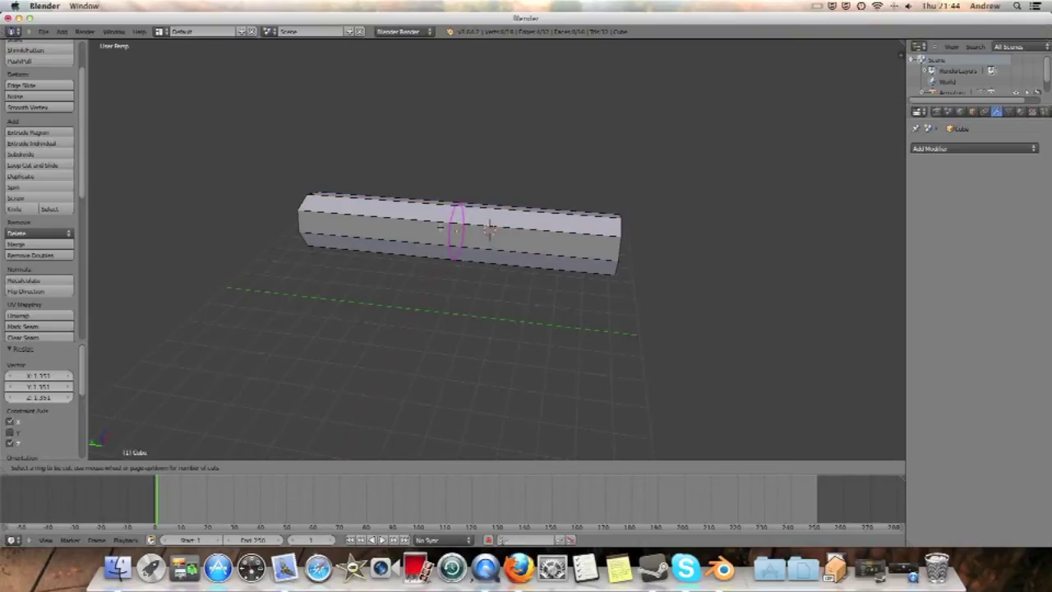
scroll(458, 230, up, 1)
scroll(459, 228, up, 1)
scroll(458, 230, down, 1)
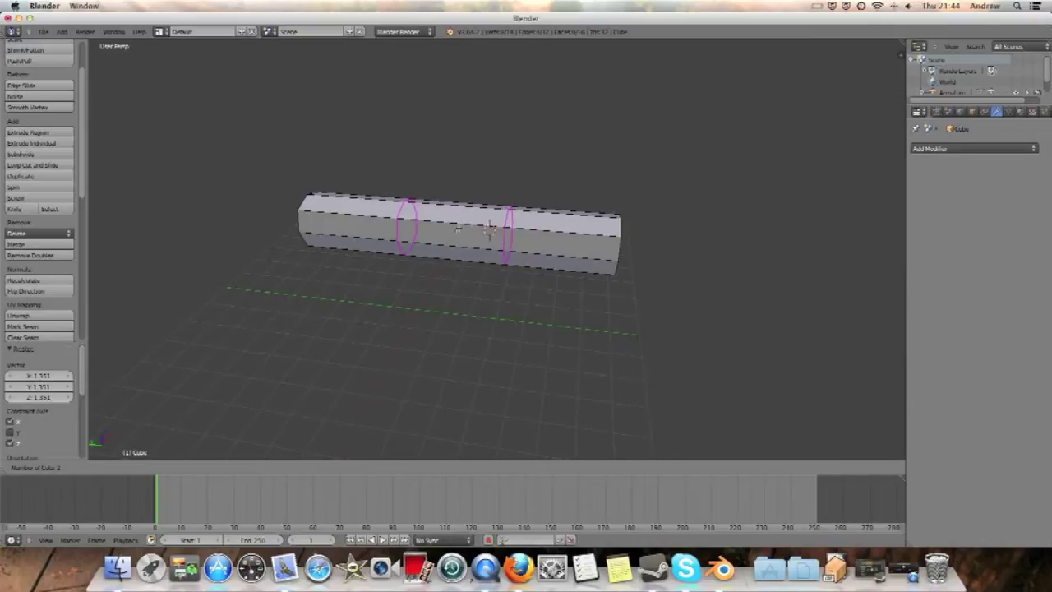
scroll(458, 230, up, 1)
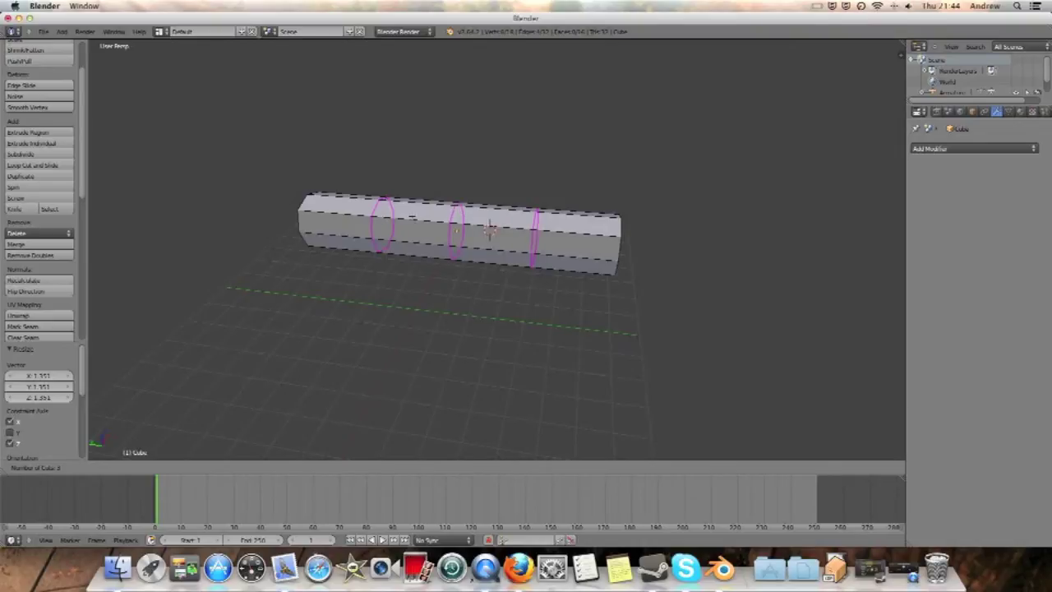
scroll(448, 228, up, 1)
scroll(450, 230, up, 1)
scroll(453, 231, up, 2)
click(453, 231)
right_click(453, 231)
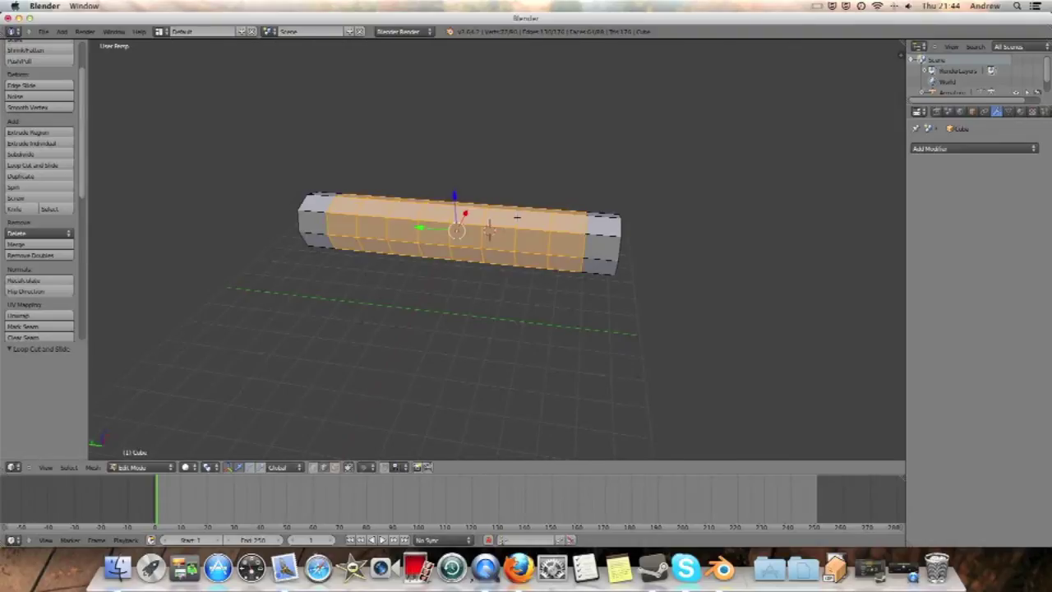
mouse_move(453, 231)
middle_down()
mouse_move(512, 266)
mouse_move(508, 226)
middle_up()
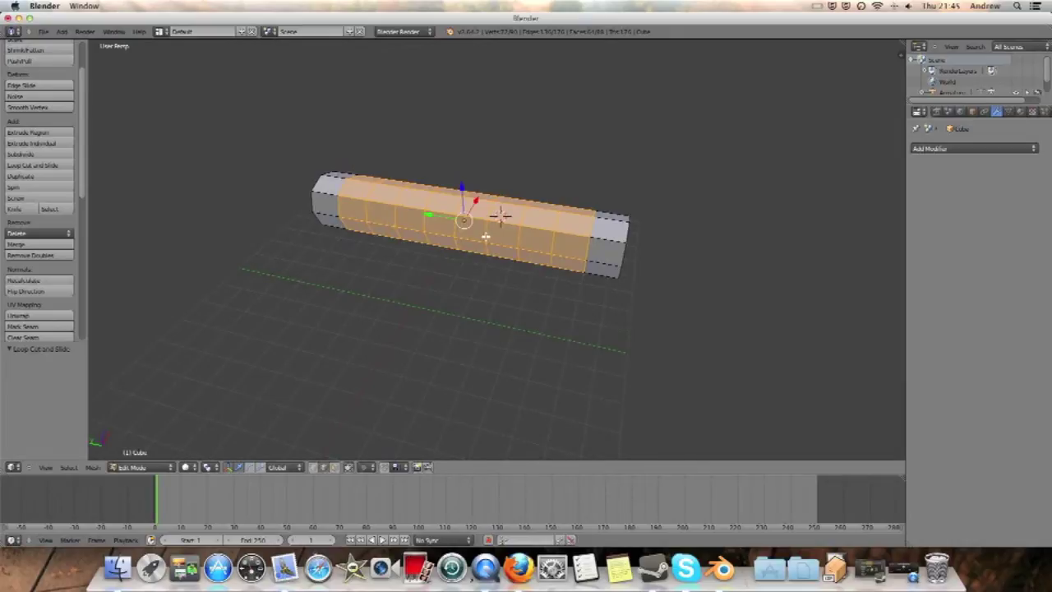
Step: In face select, pick a face loop near the middle and scale it narrower along Y
click(321, 469)
key(a)
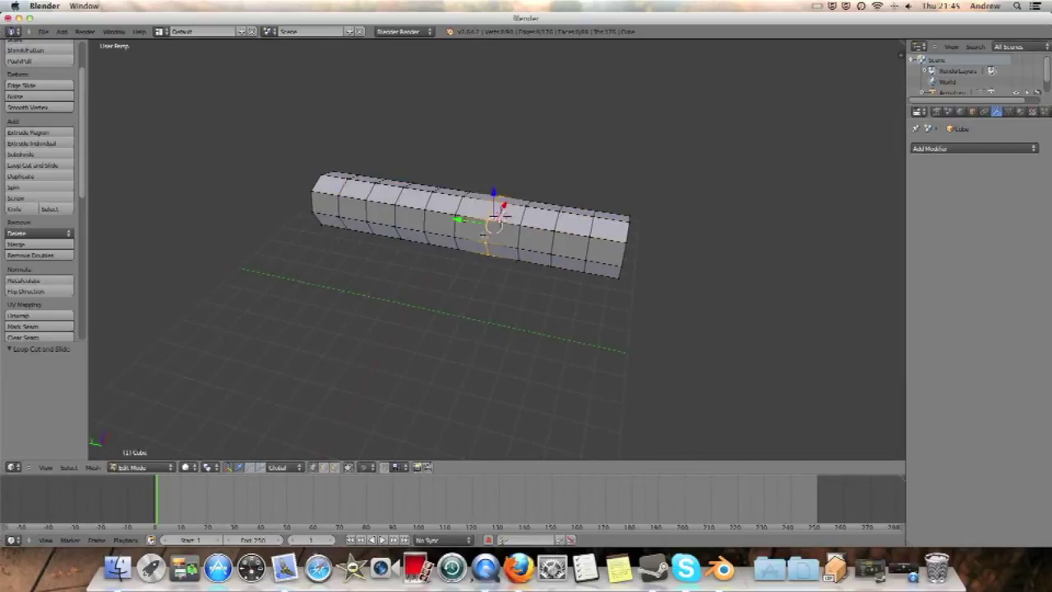
alt+right_click(487, 234)
alt+right_click(428, 224)
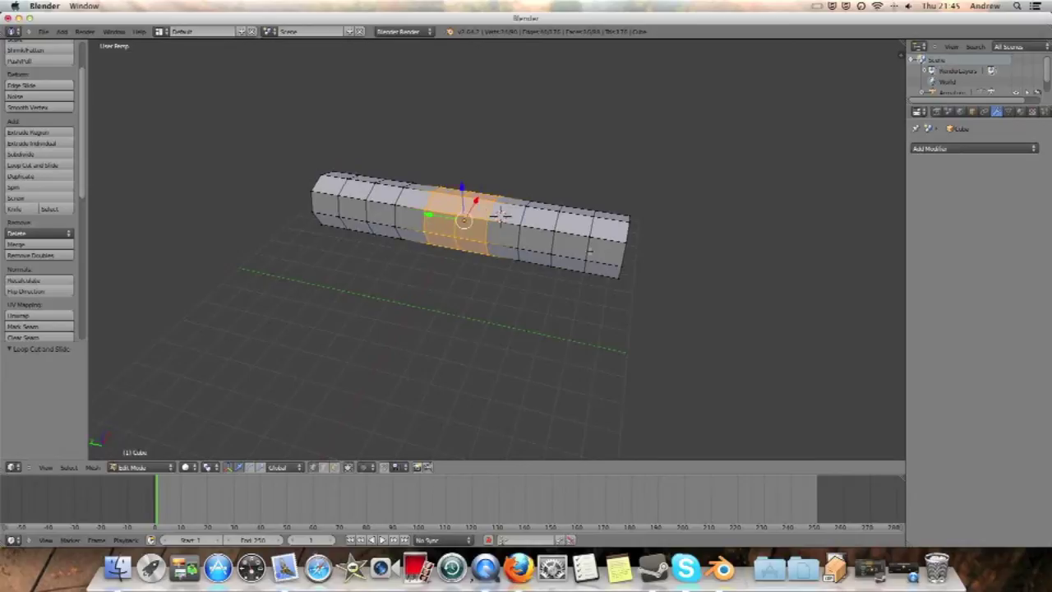
key(s)
key(y)
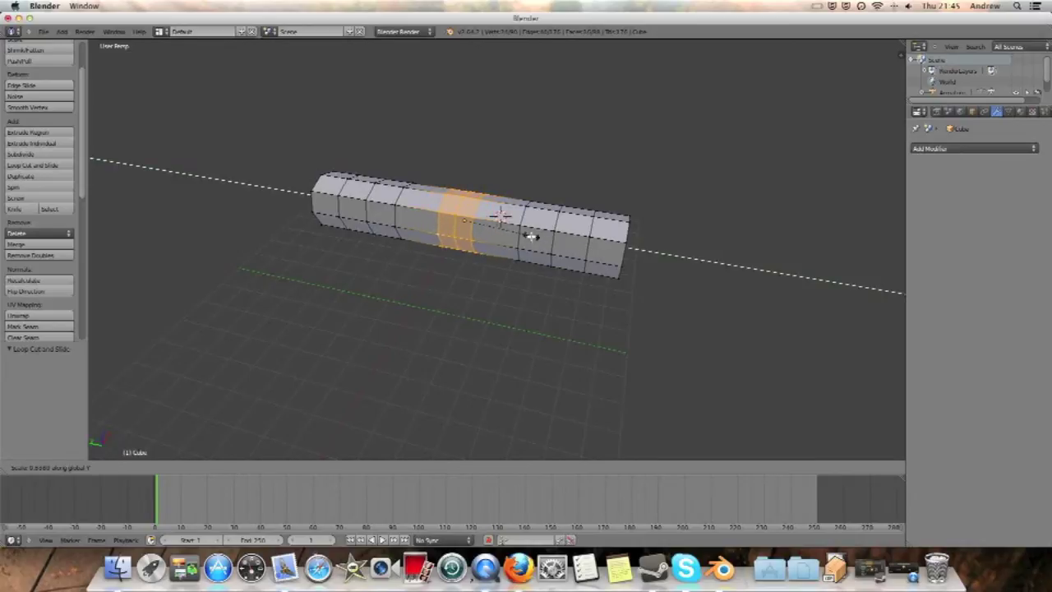
click(526, 232)
mouse_move(526, 232)
middle_down()
mouse_move(521, 173)
mouse_move(517, 185)
middle_up()
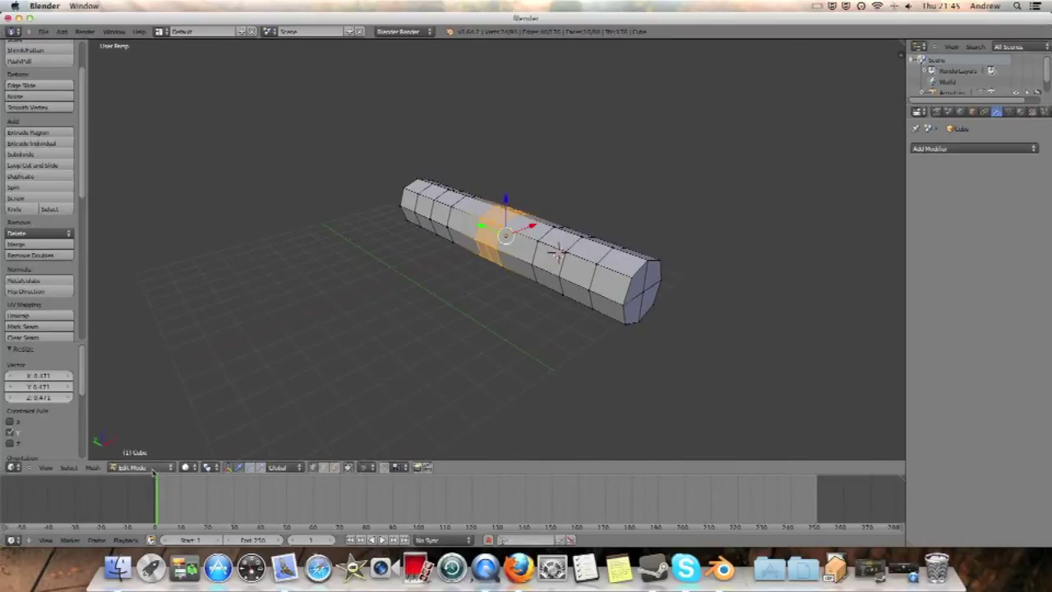
click(151, 469)
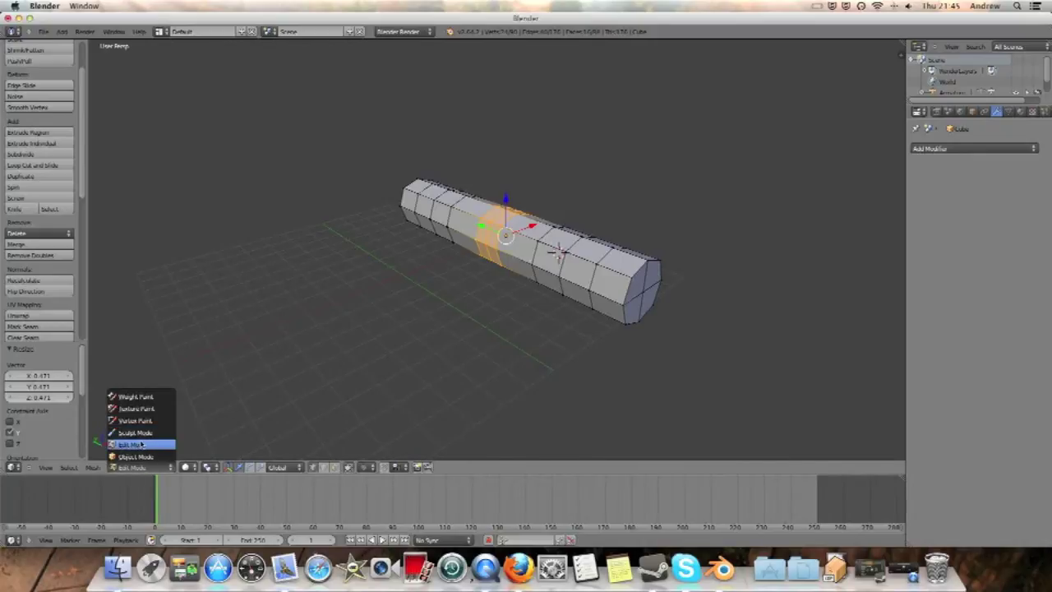
Step: Back in Object Mode, select the armature and make its bones visible through the bar
click(131, 457)
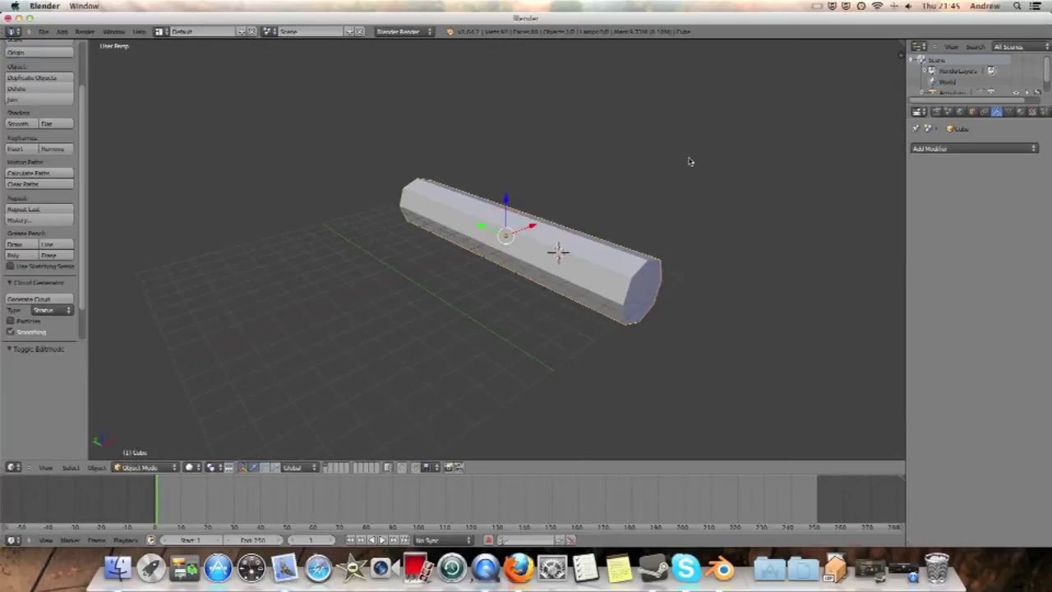
mouse_move(683, 164)
middle_down()
mouse_move(498, 149)
mouse_move(558, 174)
mouse_move(585, 277)
middle_up()
key(z)
right_click(612, 281)
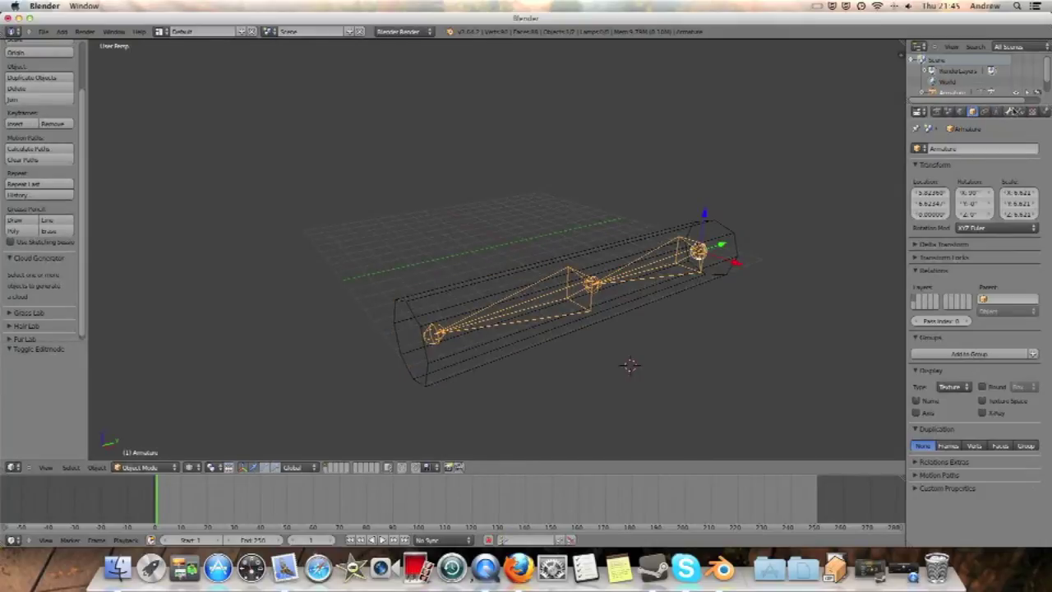
click(997, 111)
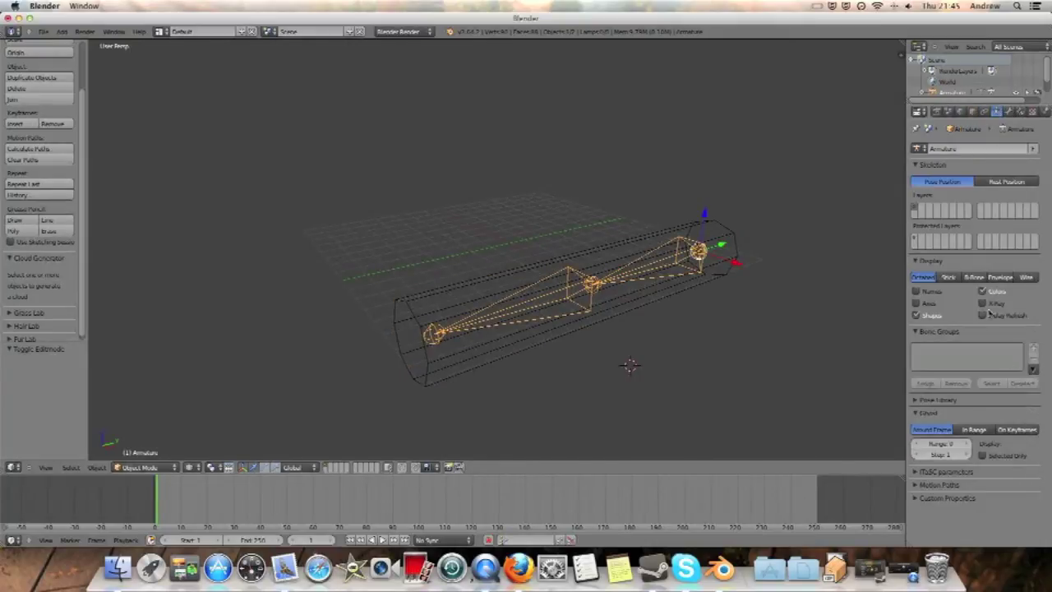
click(984, 303)
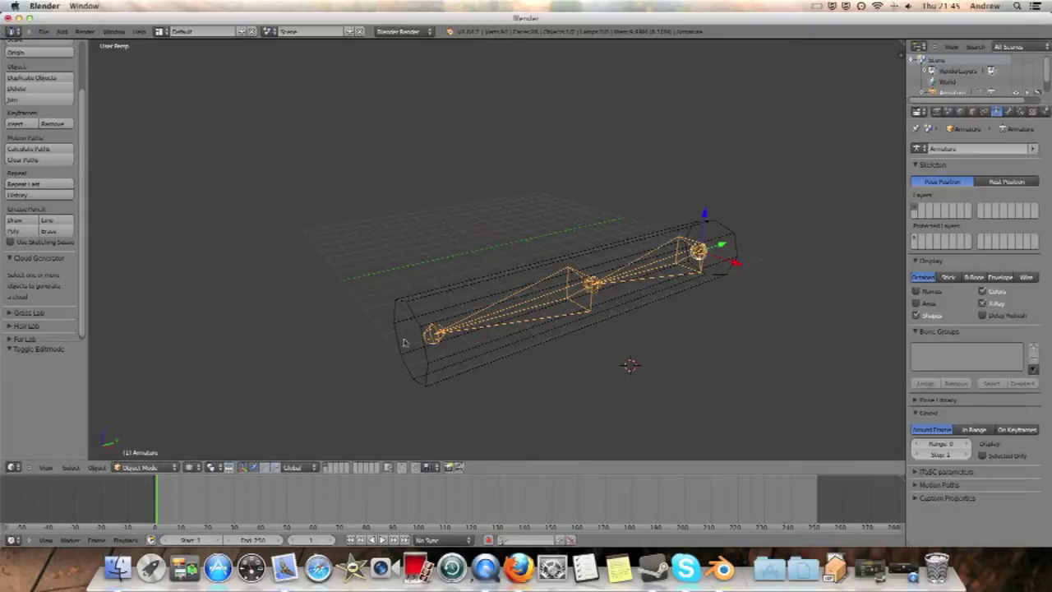
key(z)
middle_drag(549, 277, 716, 284)
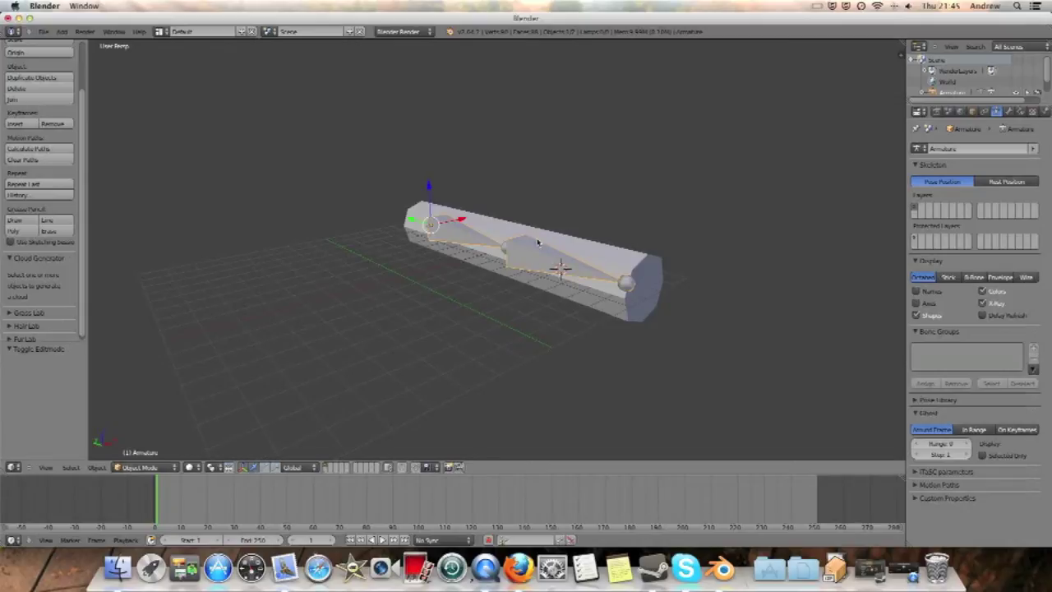
middle_drag(550, 239, 601, 212)
mouse_move(492, 209)
middle_down()
mouse_move(563, 215)
mouse_move(543, 230)
middle_up()
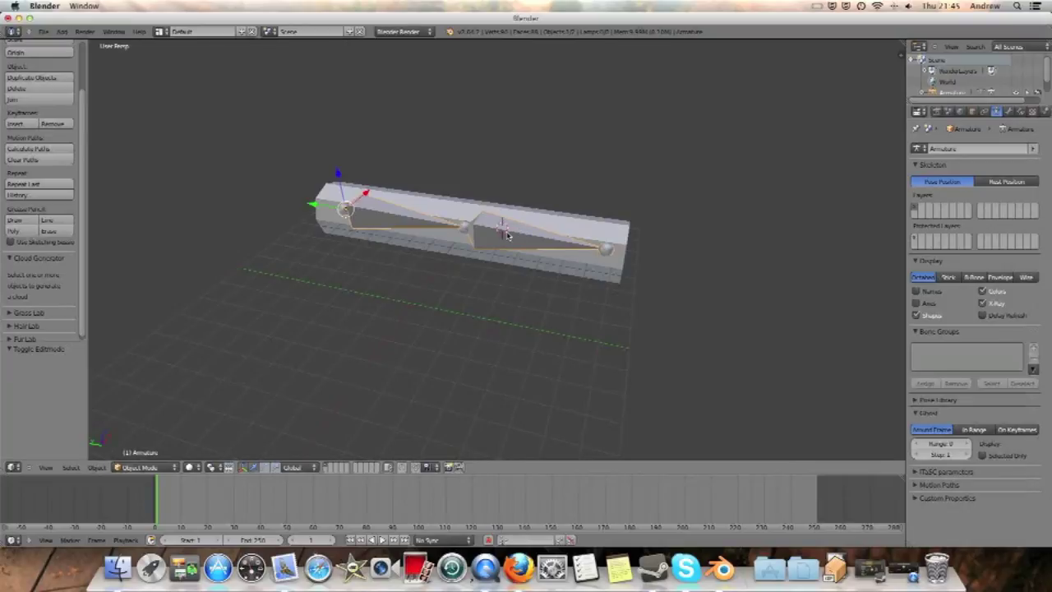
Step: Select the bar, then the armature, and parent them With Automatic Weights
right_click(616, 235)
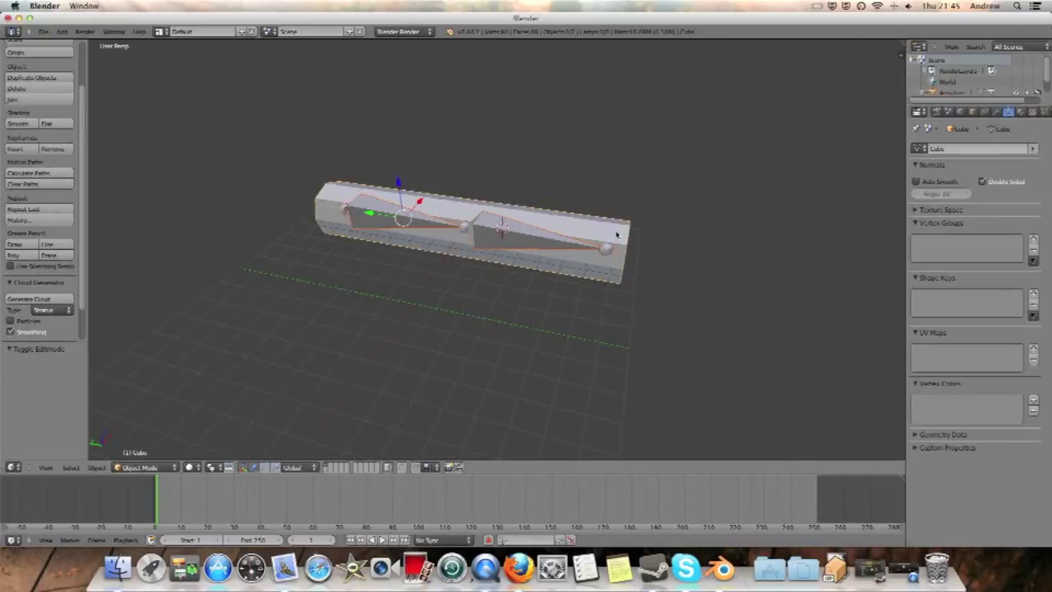
key(ctrl+p)
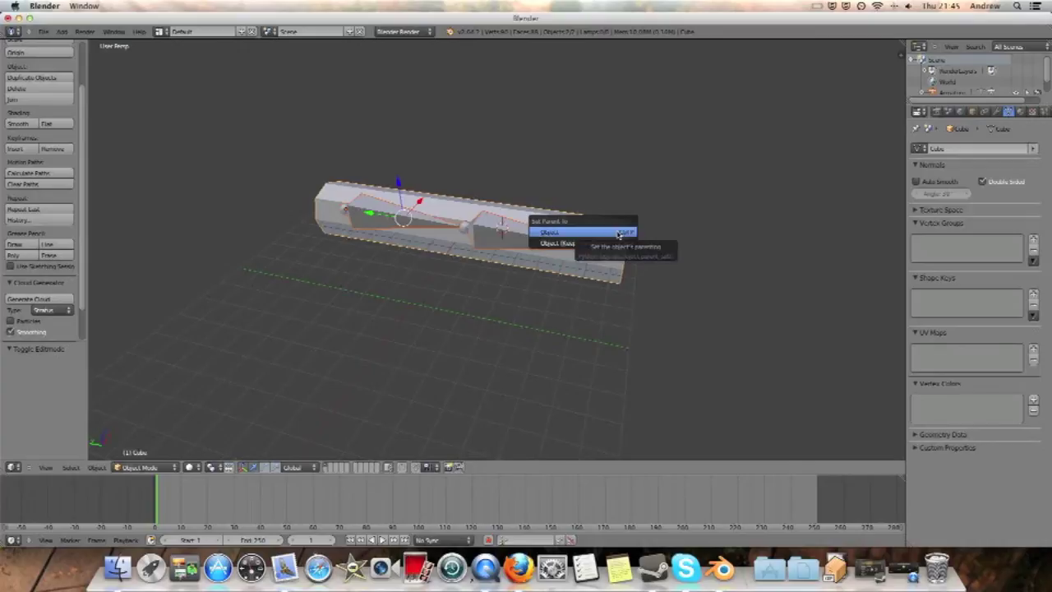
click(573, 236)
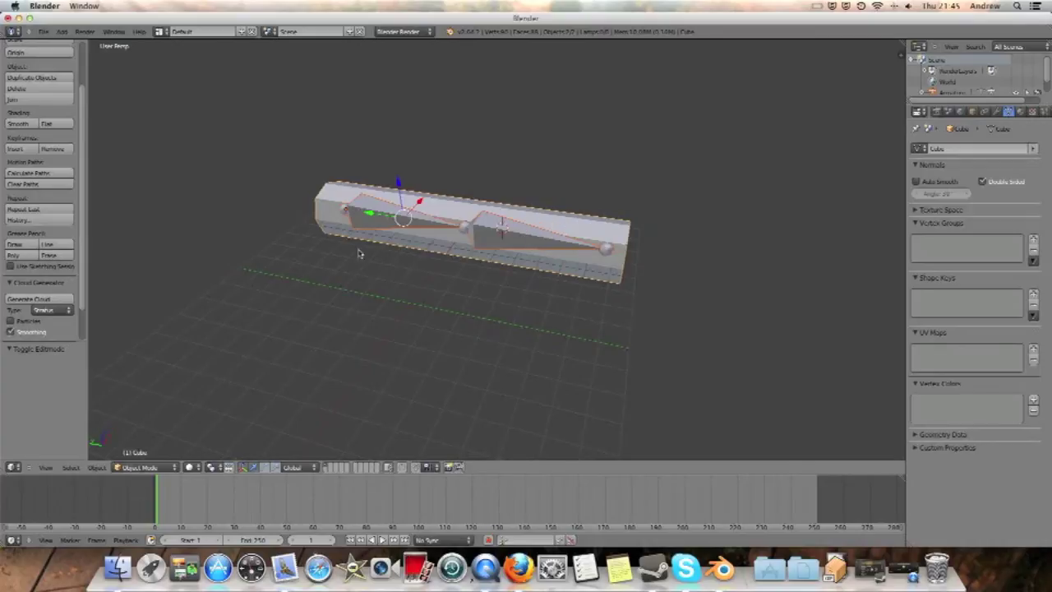
right_click(584, 226)
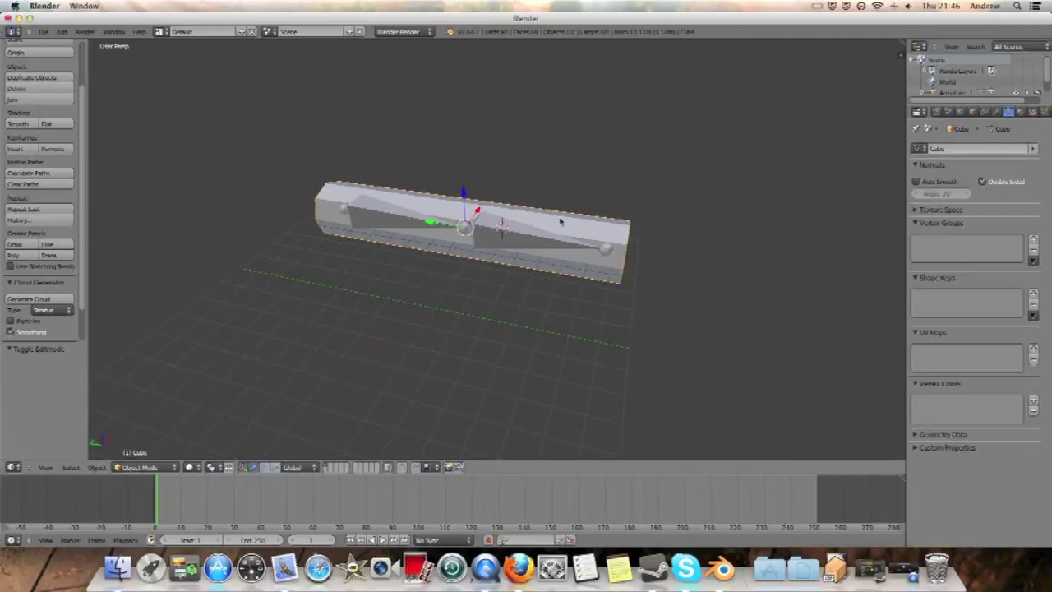
right_click(540, 236)
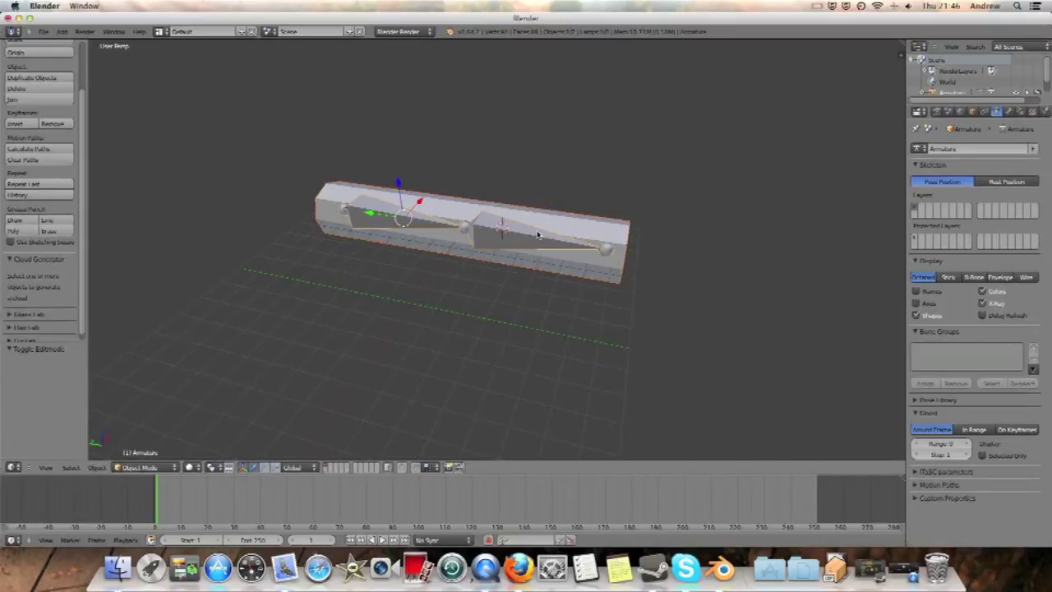
key(ctrl+p)
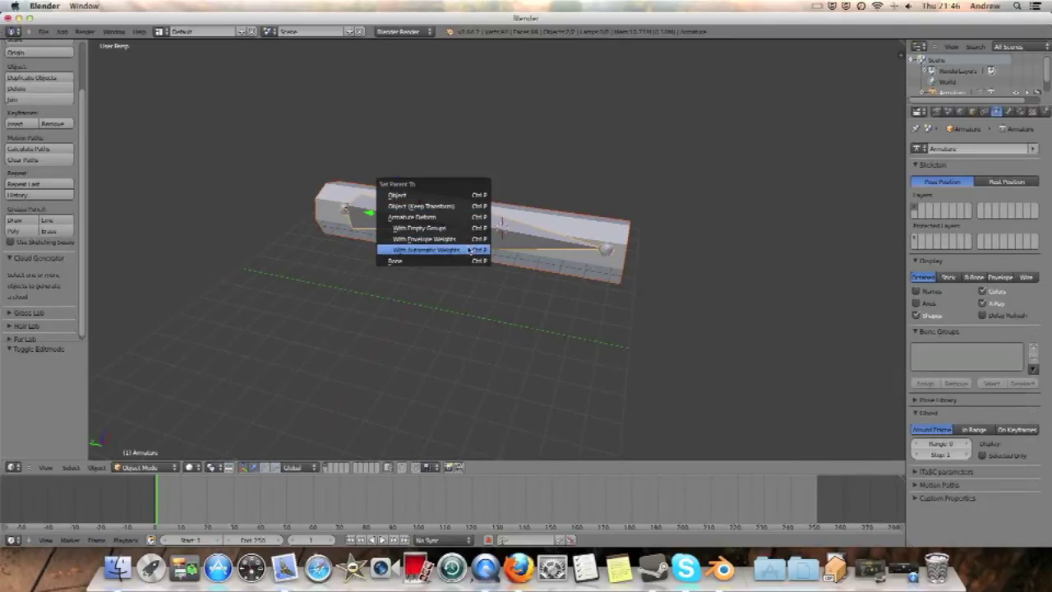
click(470, 250)
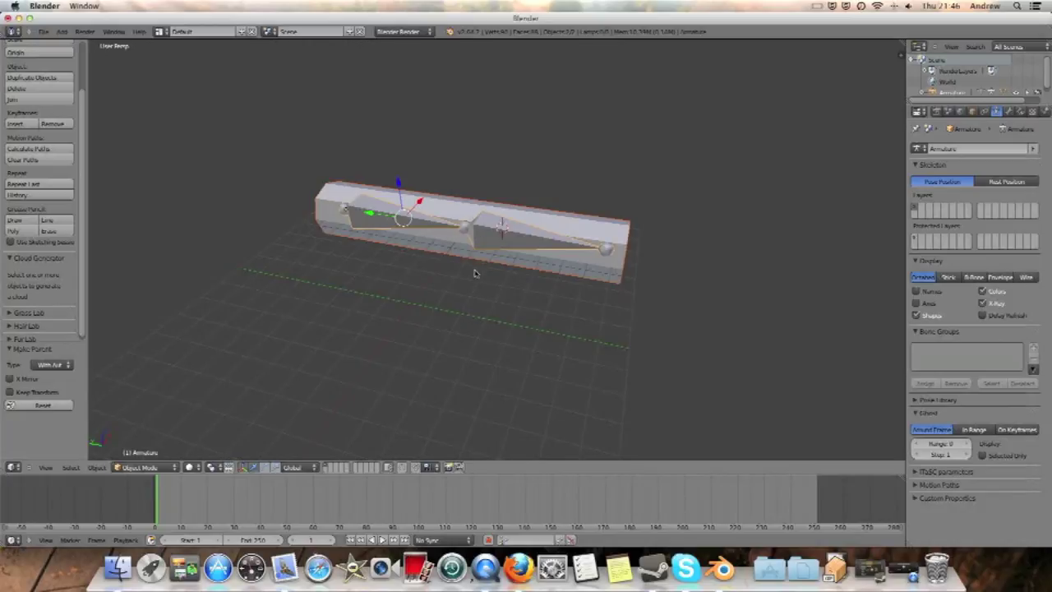
key(a)
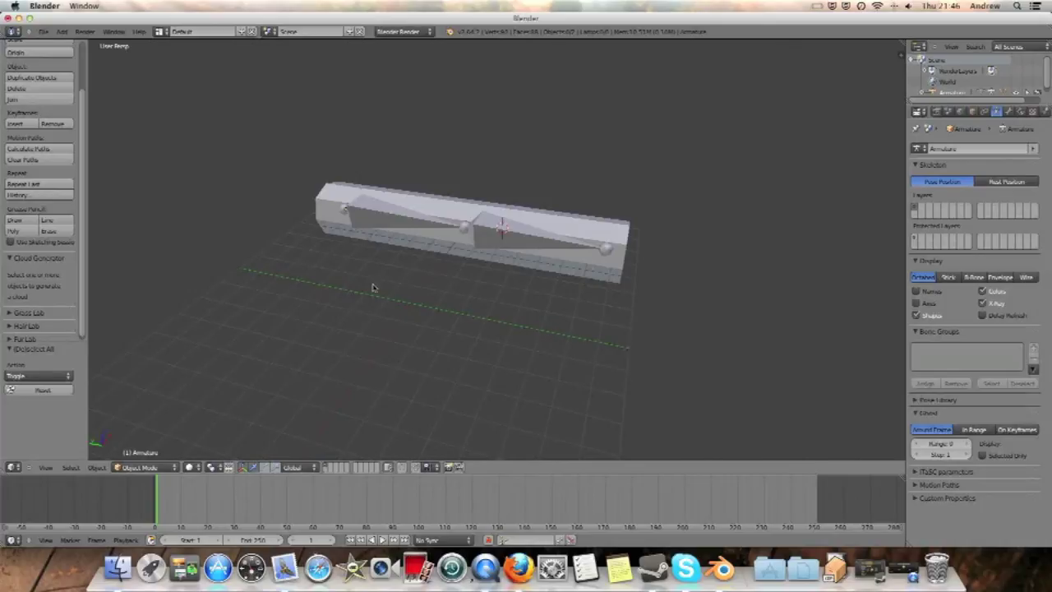
Step: Make the box active and switch it to Weight Paint mode to show bone weights
middle_drag(539, 231, 543, 259)
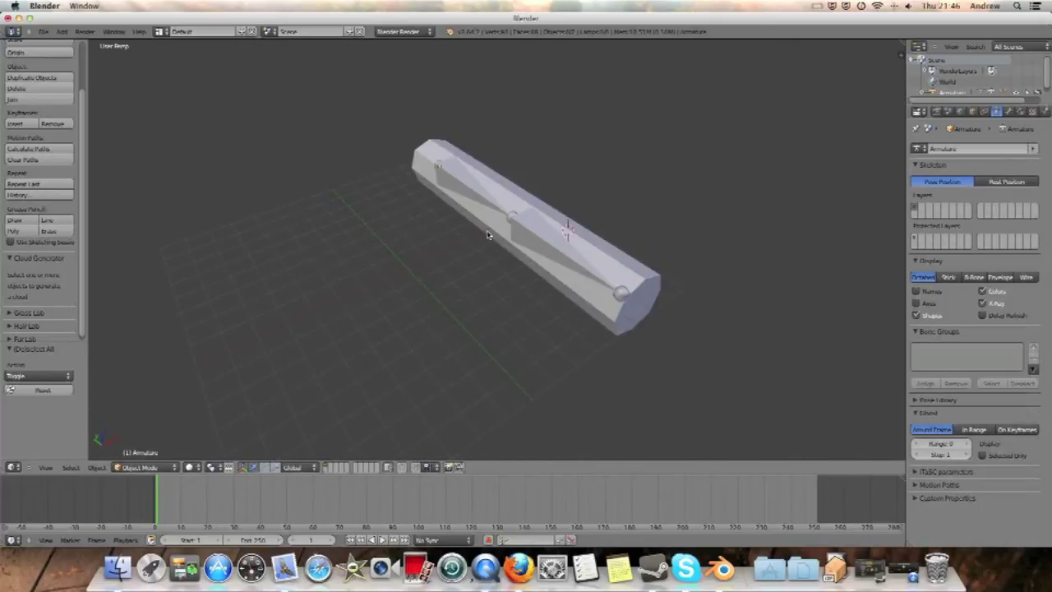
right_click(566, 248)
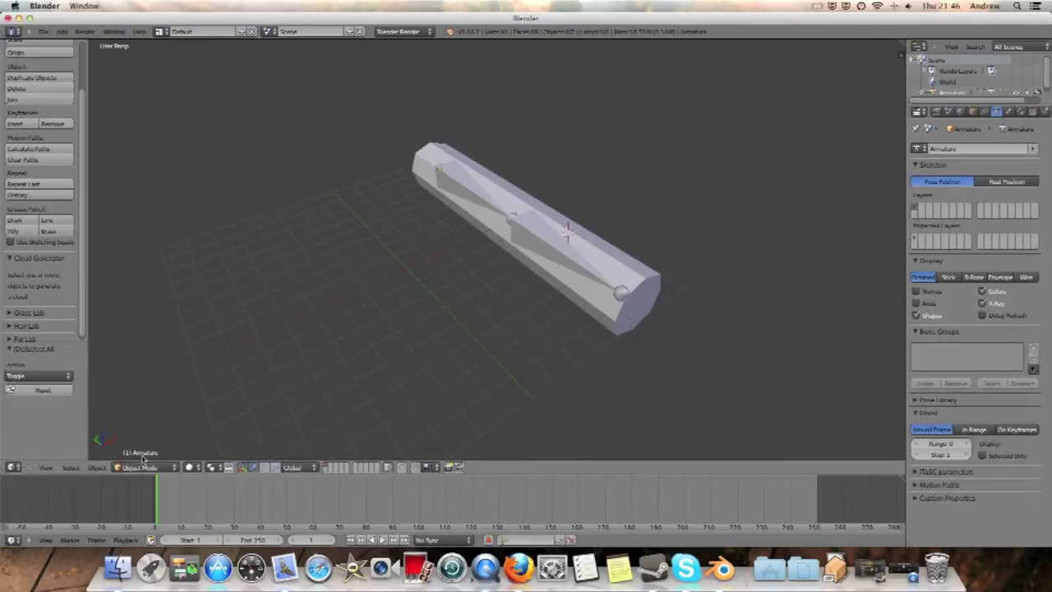
right_click(615, 263)
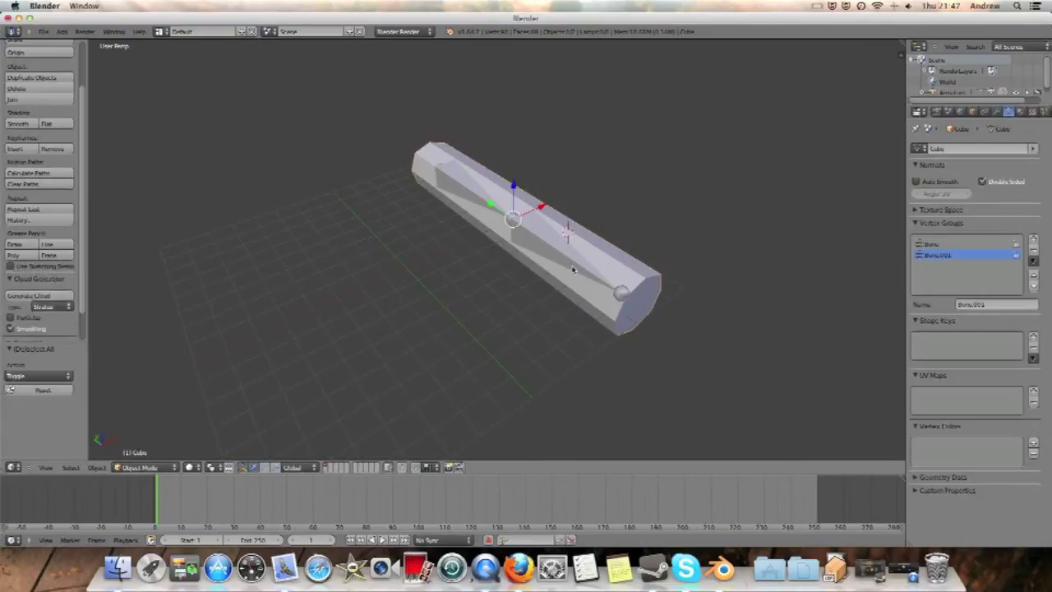
click(144, 468)
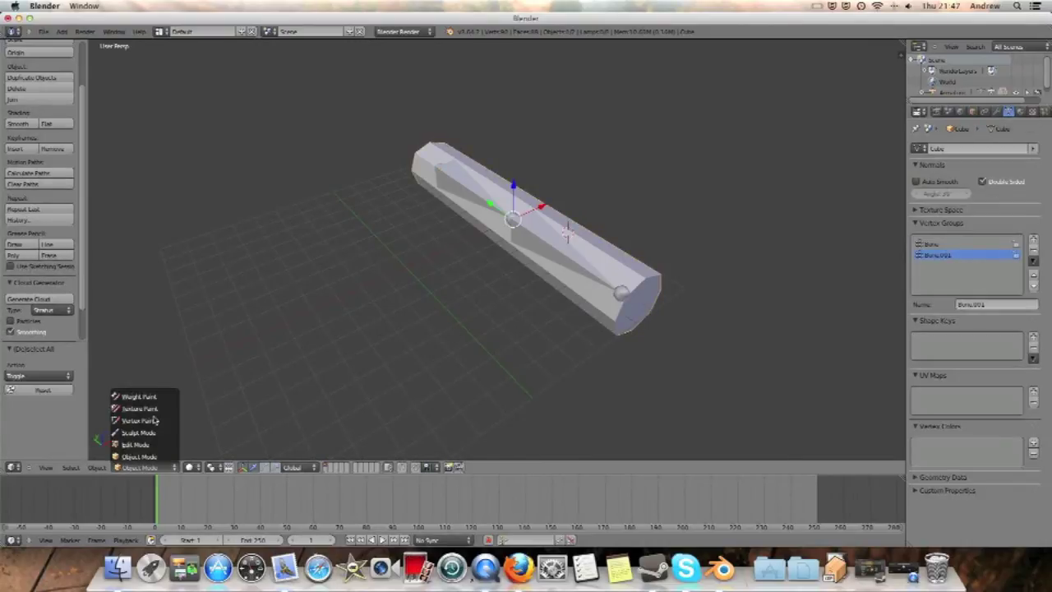
click(161, 401)
mouse_move(575, 237)
middle_down()
mouse_move(535, 219)
mouse_move(526, 282)
middle_up()
right_click(674, 287)
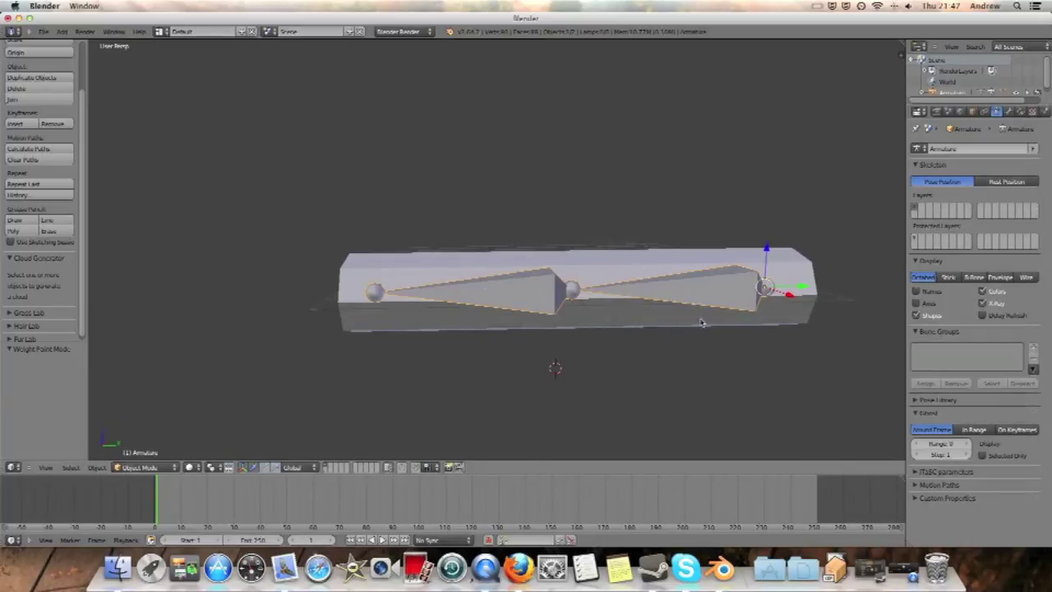
right_click(645, 270)
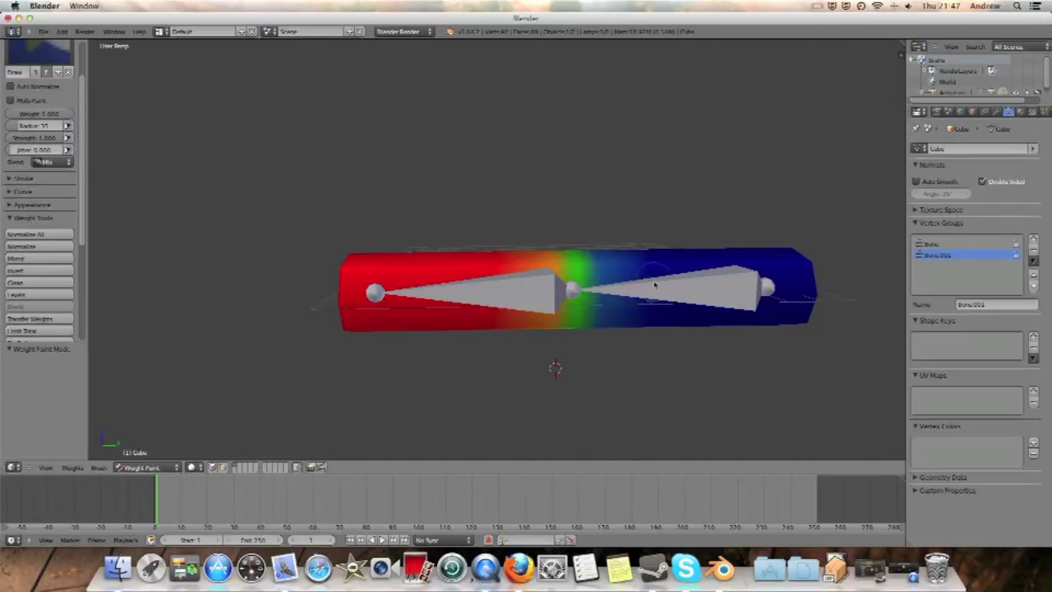
Step: Put the armature in Pose Mode and select each bone to view its weight influence
right_click(679, 289)
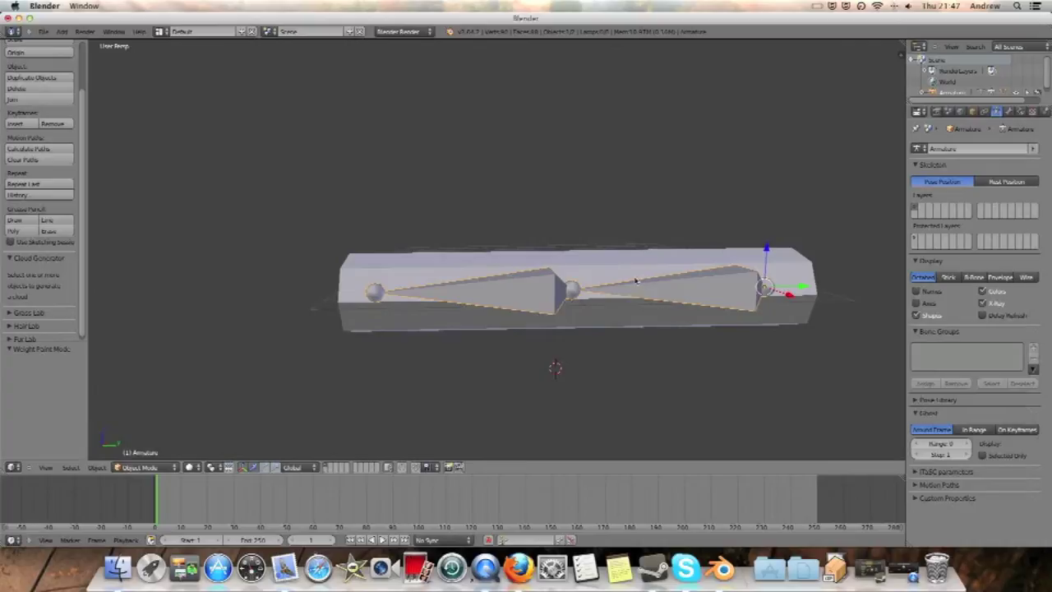
click(138, 467)
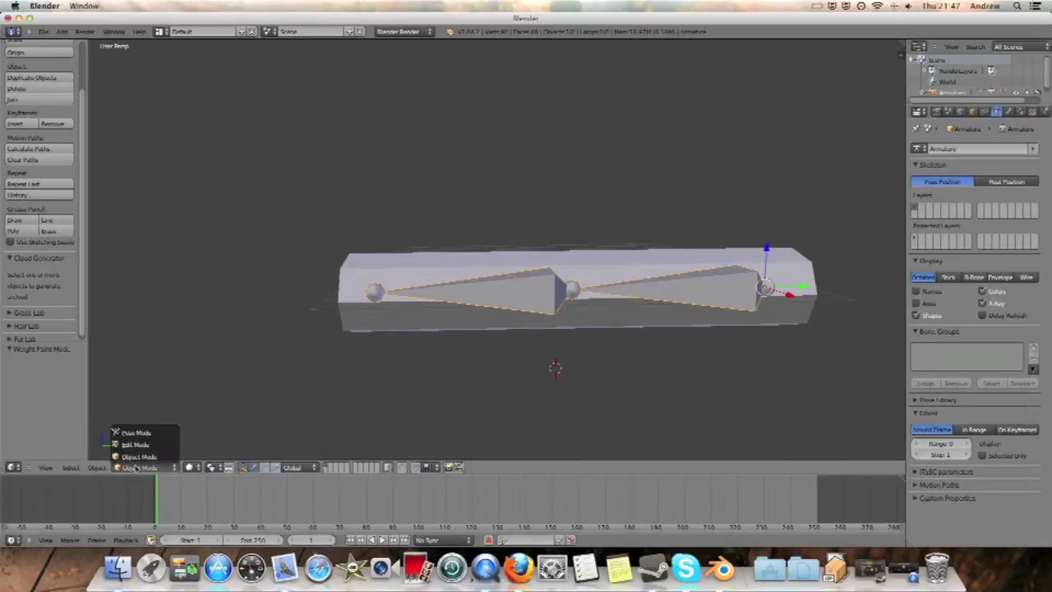
click(140, 436)
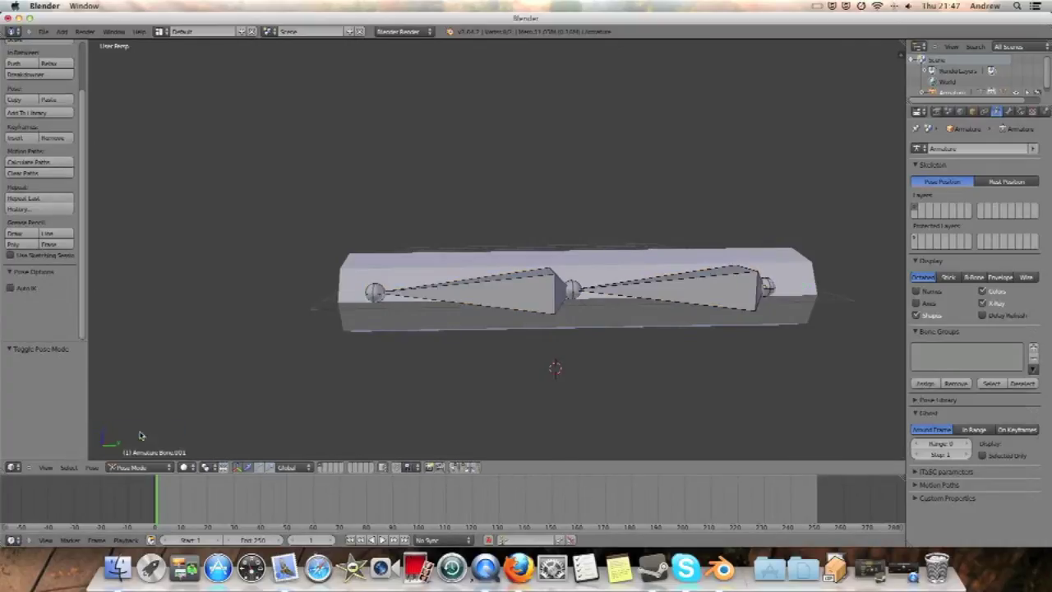
right_click(581, 261)
right_click(458, 296)
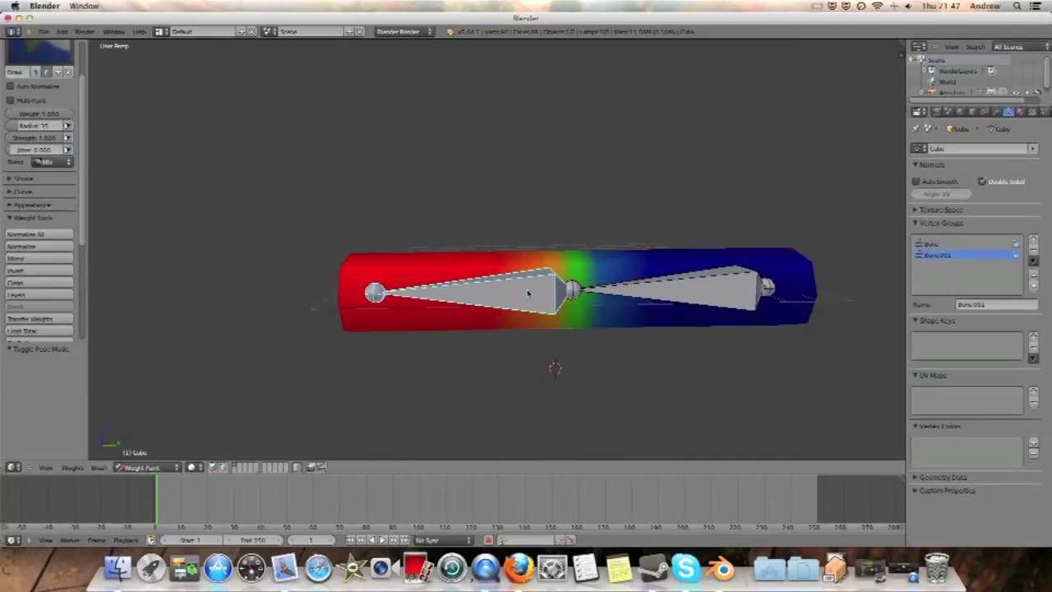
right_click(631, 289)
right_click(542, 292)
right_click(668, 287)
right_click(552, 295)
mouse_move(527, 277)
middle_down()
mouse_move(781, 298)
mouse_move(759, 263)
middle_up()
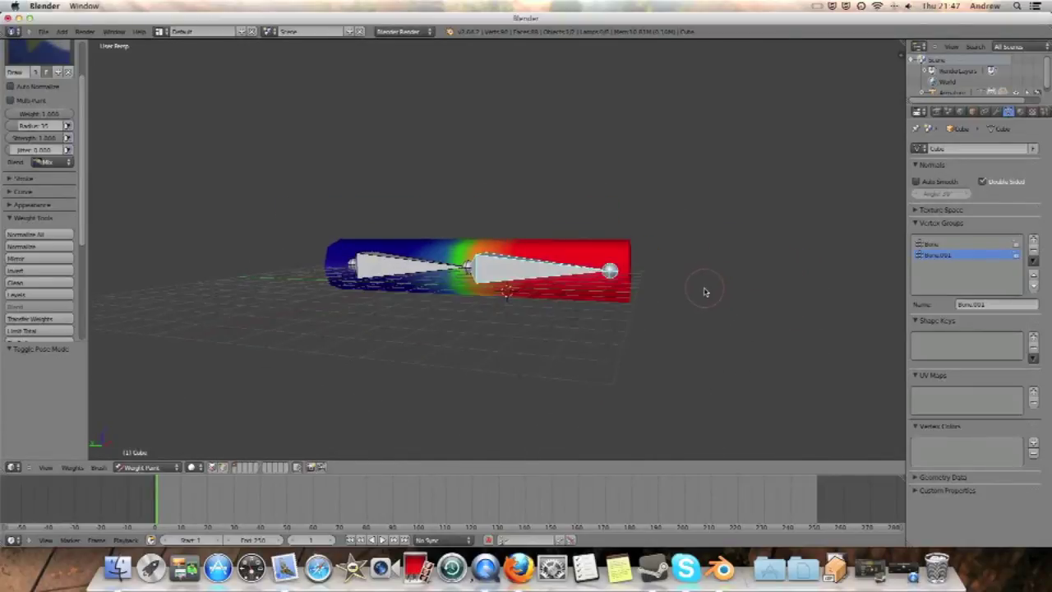
Step: Rotate Bone.001 upward to bend the bar, then undo back to straight
key(r)
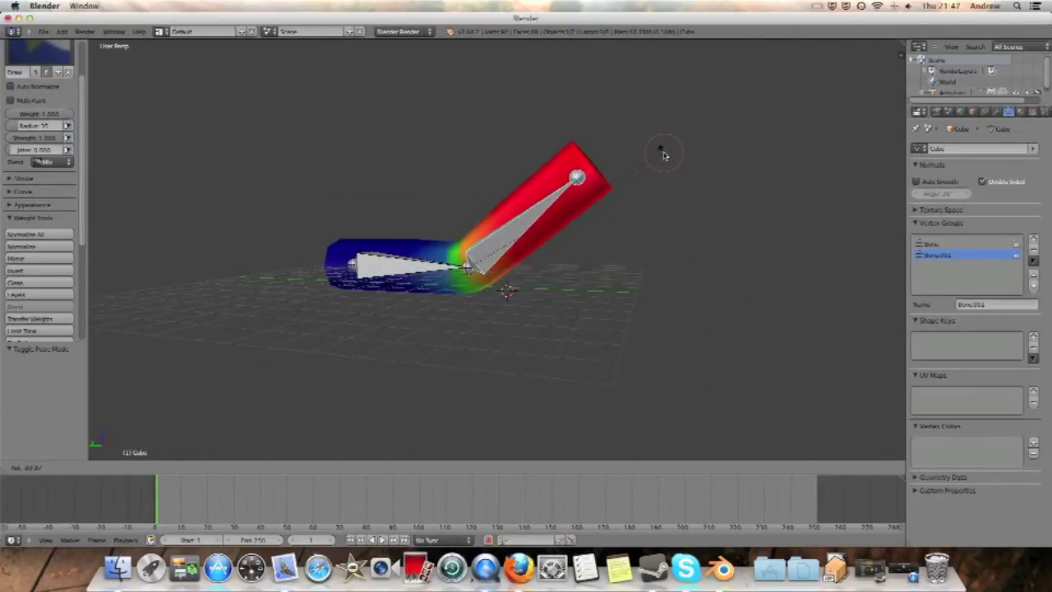
click(663, 155)
mouse_move(662, 155)
middle_down()
mouse_move(653, 230)
mouse_move(643, 225)
middle_up()
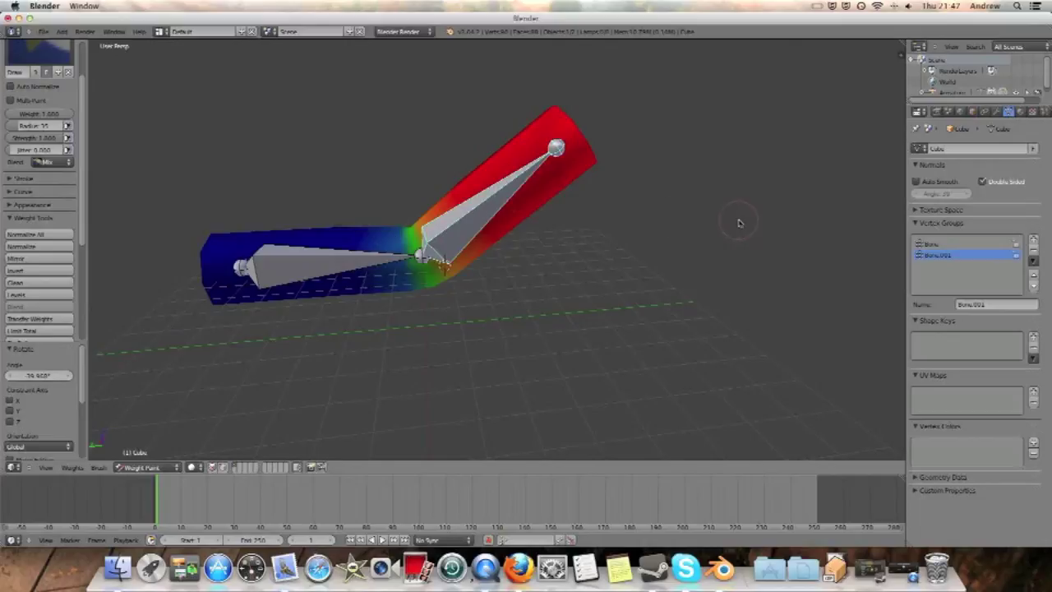
key(ctrl+z)
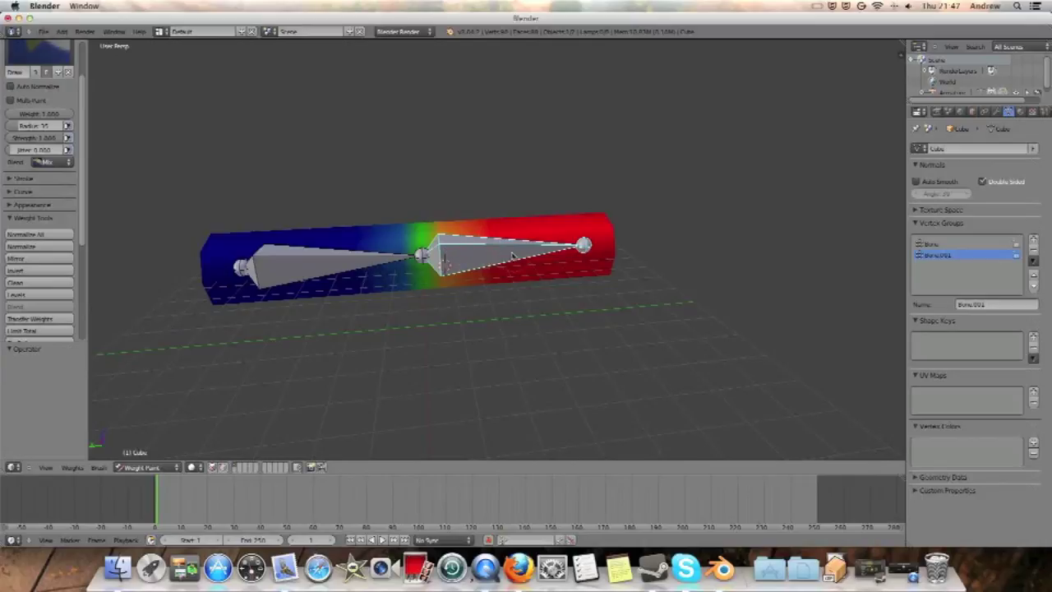
mouse_move(520, 264)
middle_down()
mouse_move(533, 256)
mouse_move(526, 274)
middle_up()
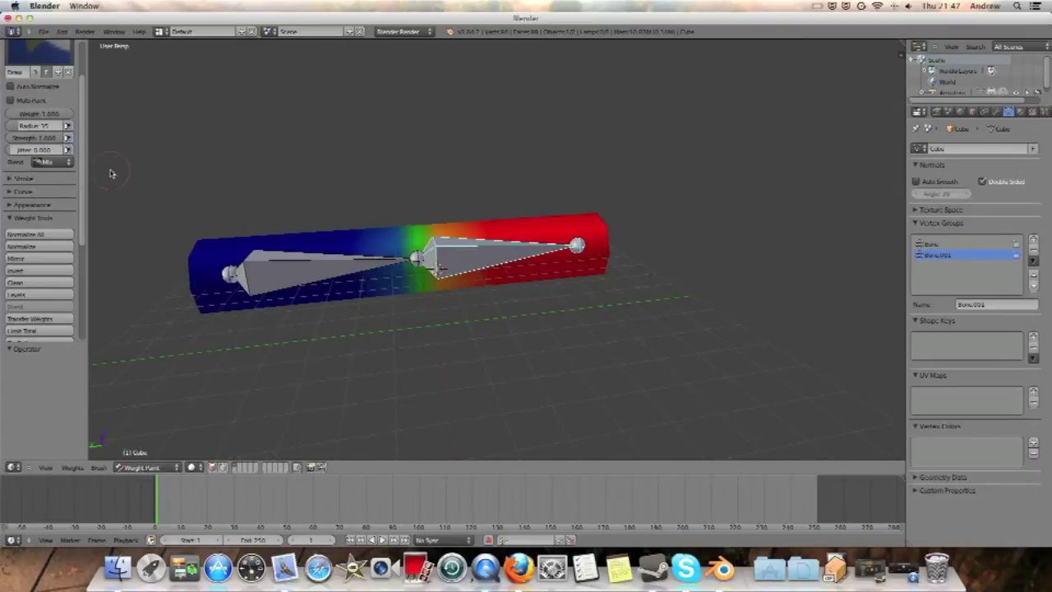
drag(217, 258, 186, 278)
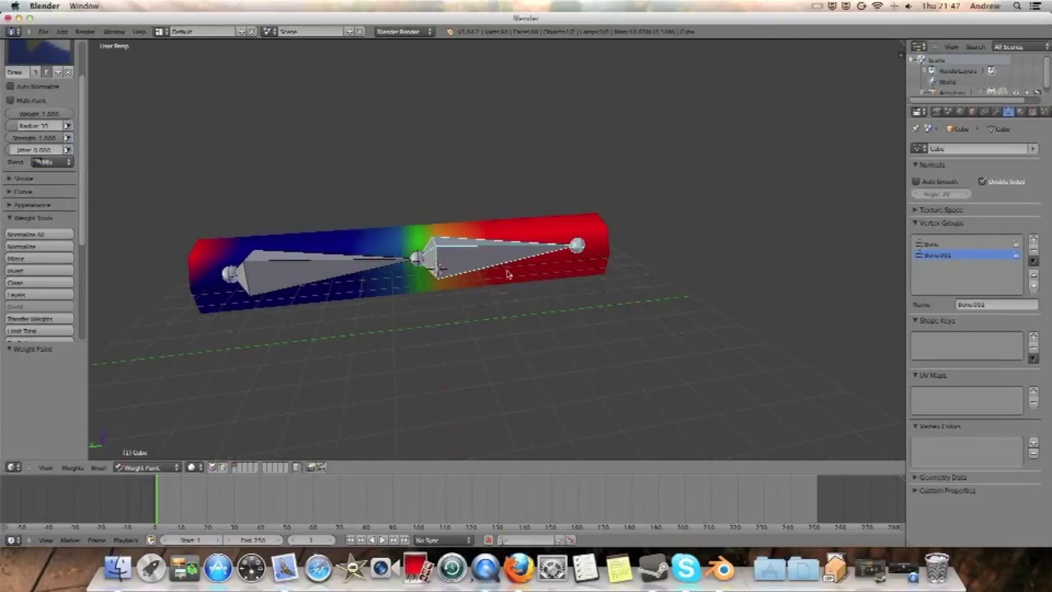
key(r)
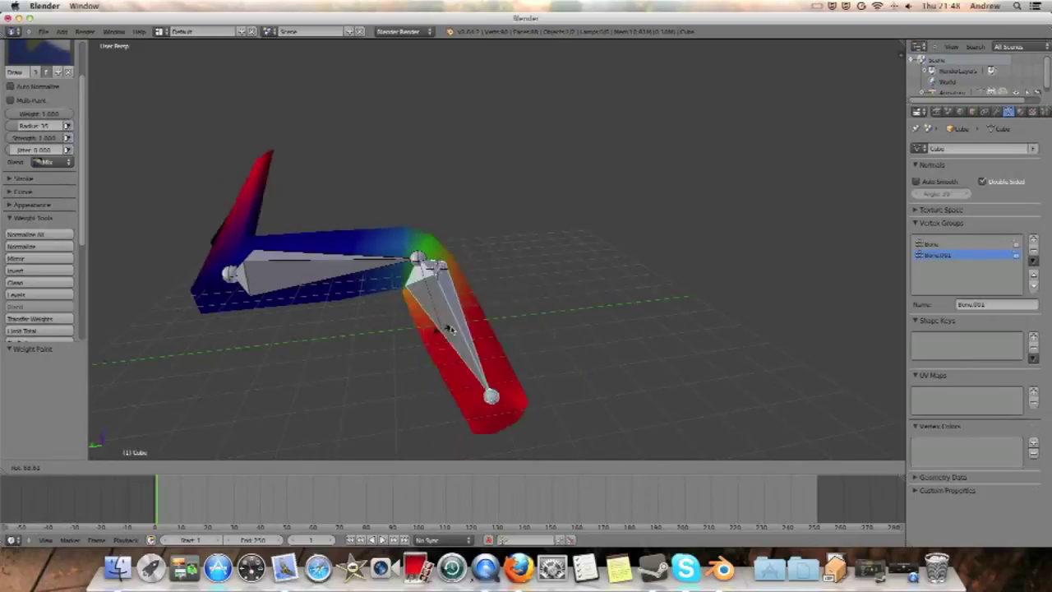
click(444, 337)
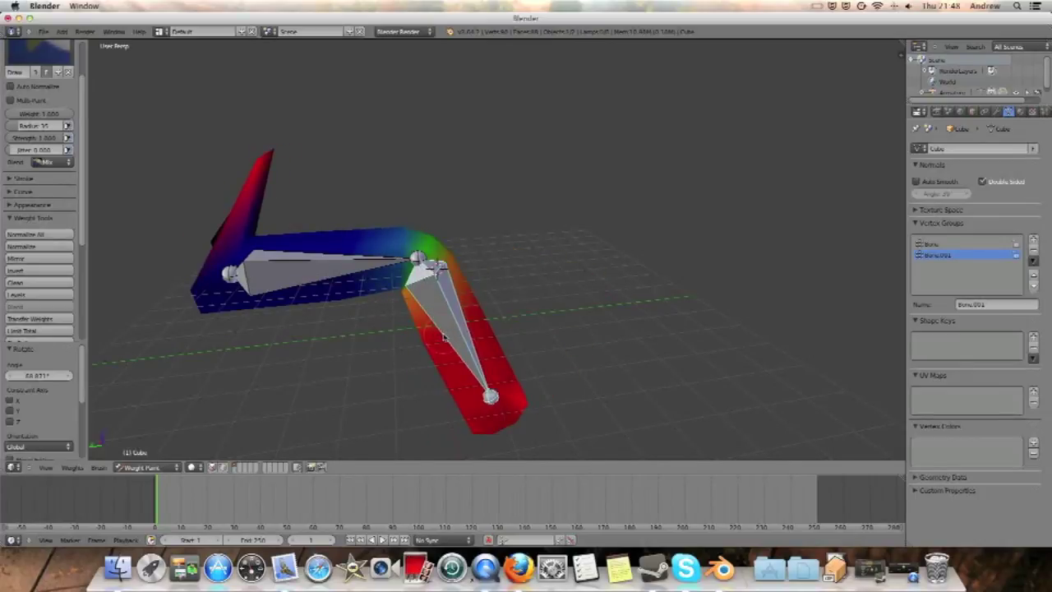
key(alt+r)
mouse_move(488, 307)
middle_down()
mouse_move(238, 272)
mouse_move(525, 304)
middle_up()
scroll(33, 102, up, 3)
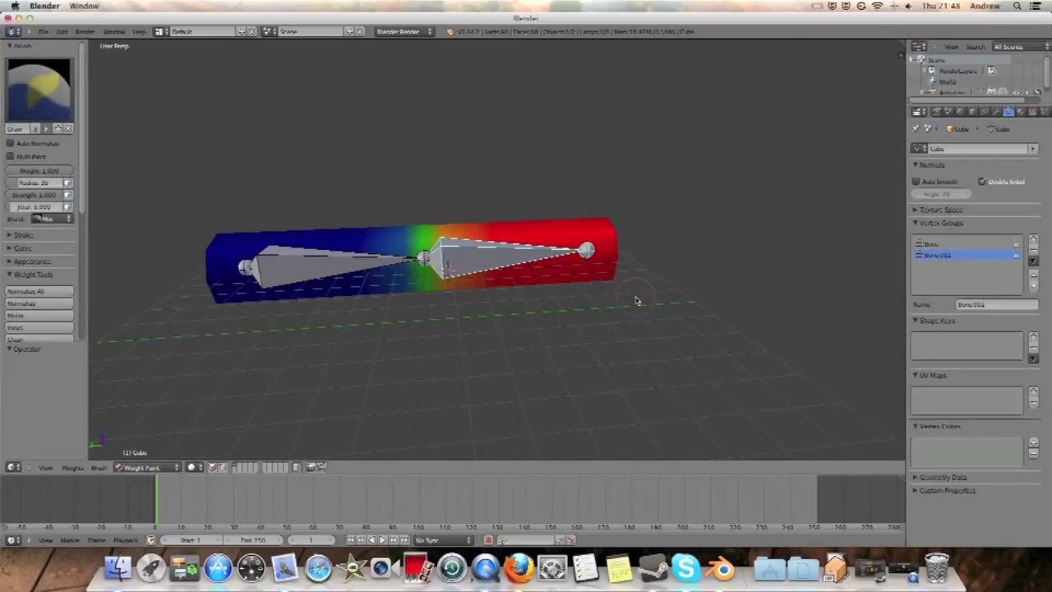
Step: Bend Bone.001 upward once more, then undo the rotation to straighten the bar
key(r)
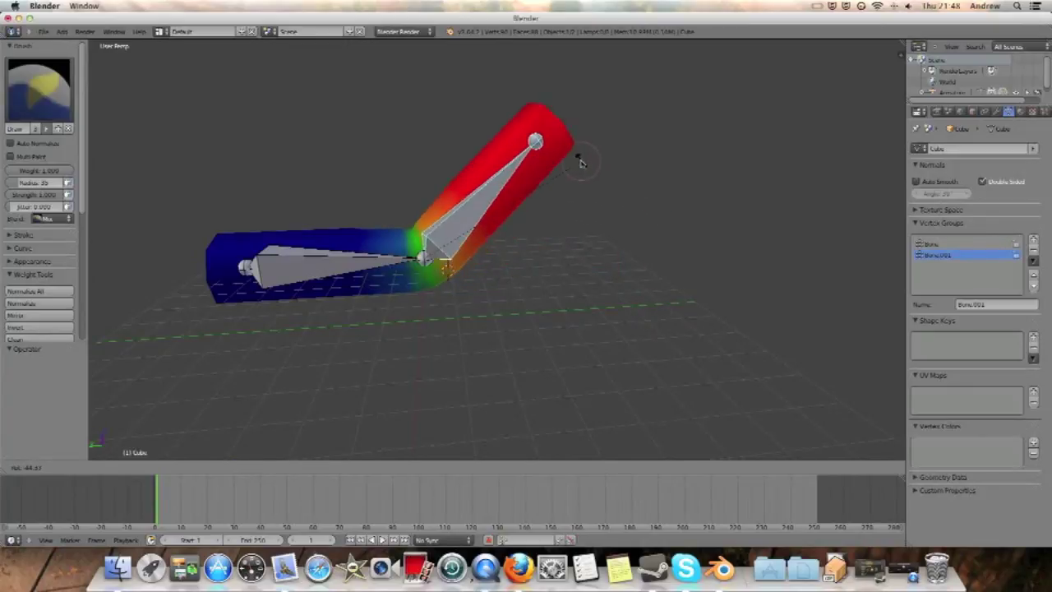
click(531, 146)
scroll(531, 145, down, 4)
scroll(531, 145, up, 5)
scroll(442, 274, up, 3)
scroll(493, 230, up, 1)
scroll(462, 282, up, 1)
scroll(461, 288, up, 2)
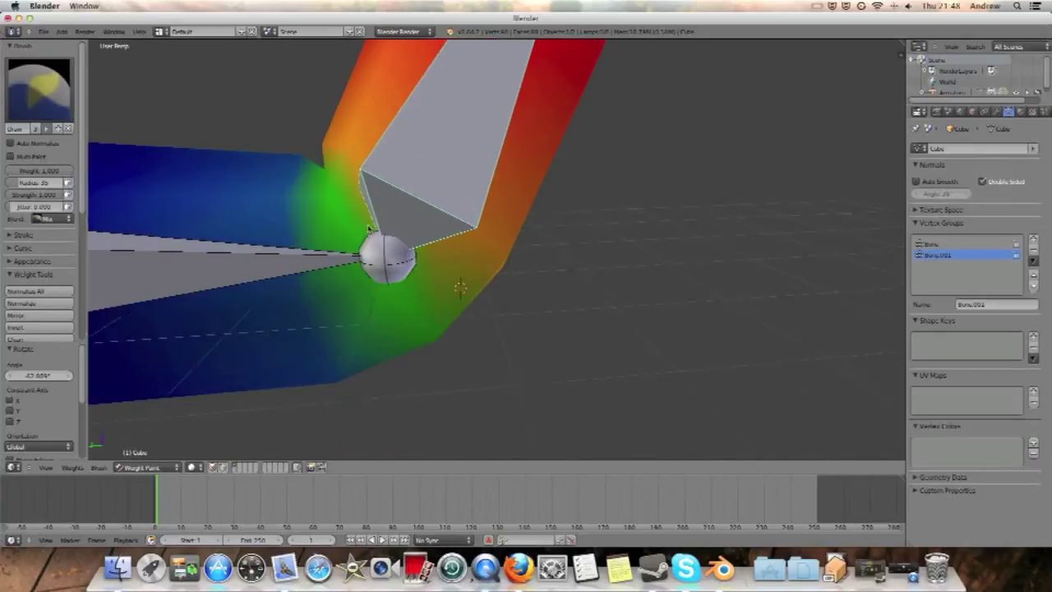
scroll(370, 229, up, 2)
scroll(367, 198, up, 1)
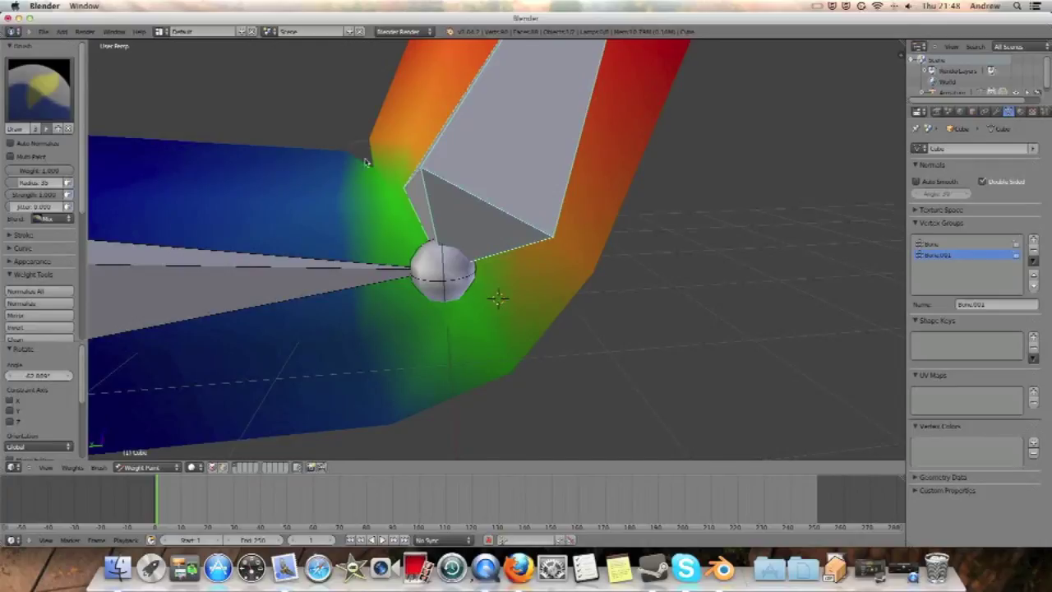
key(ctrl+z)
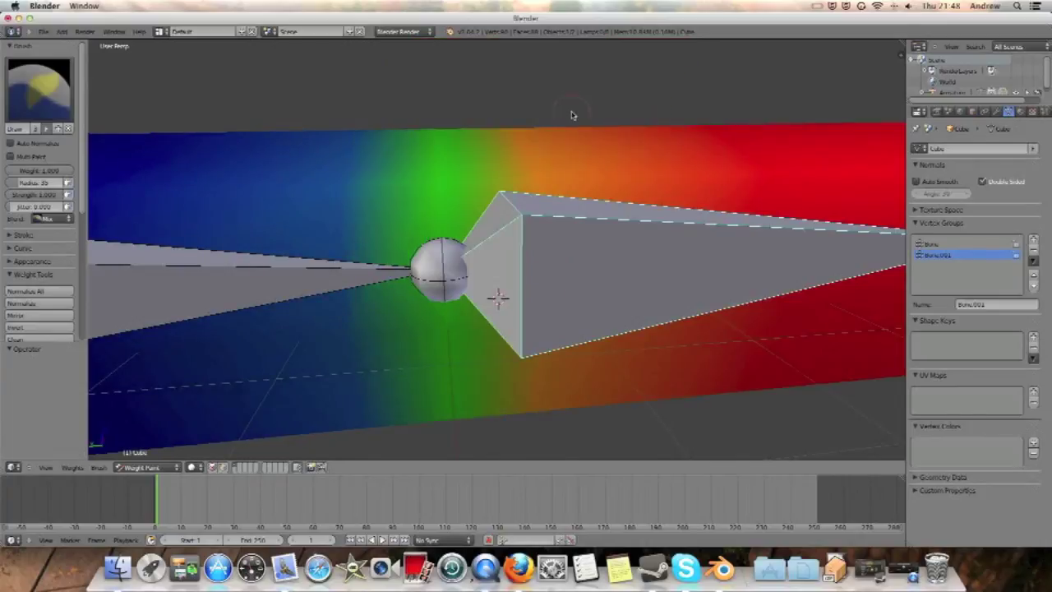
scroll(498, 296, down, 3)
scroll(534, 275, down, 3)
middle_drag(519, 255, 488, 263)
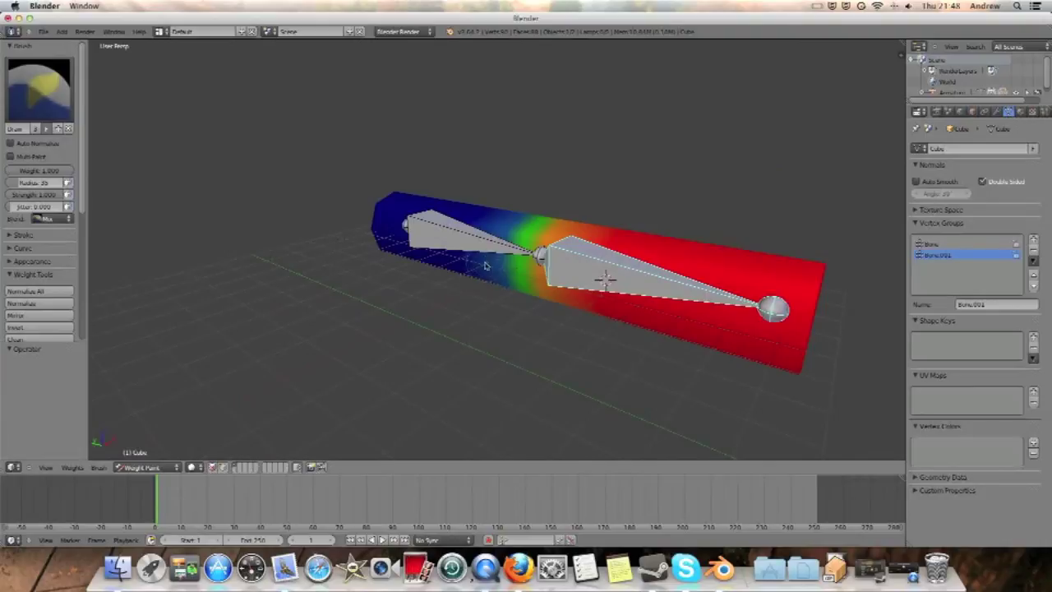
click(150, 467)
Step: Briefly enter Edit Mode on the box, then toggle the armature into Pose Mode and back
click(146, 466)
click(147, 444)
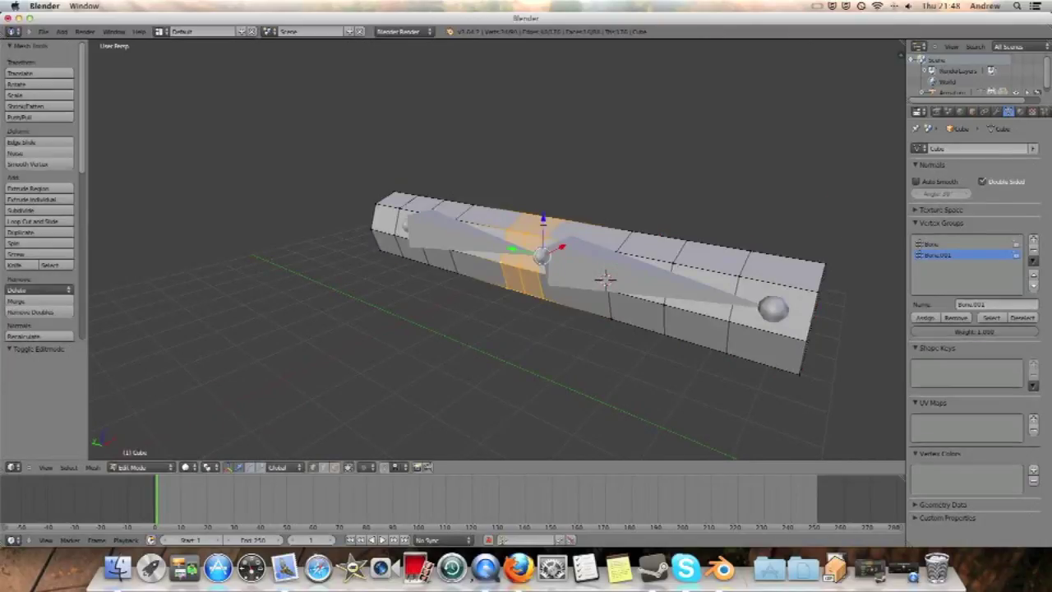
middle_drag(605, 280, 564, 242)
scroll(559, 262, up, 1)
scroll(600, 270, up, 3)
scroll(575, 330, up, 3)
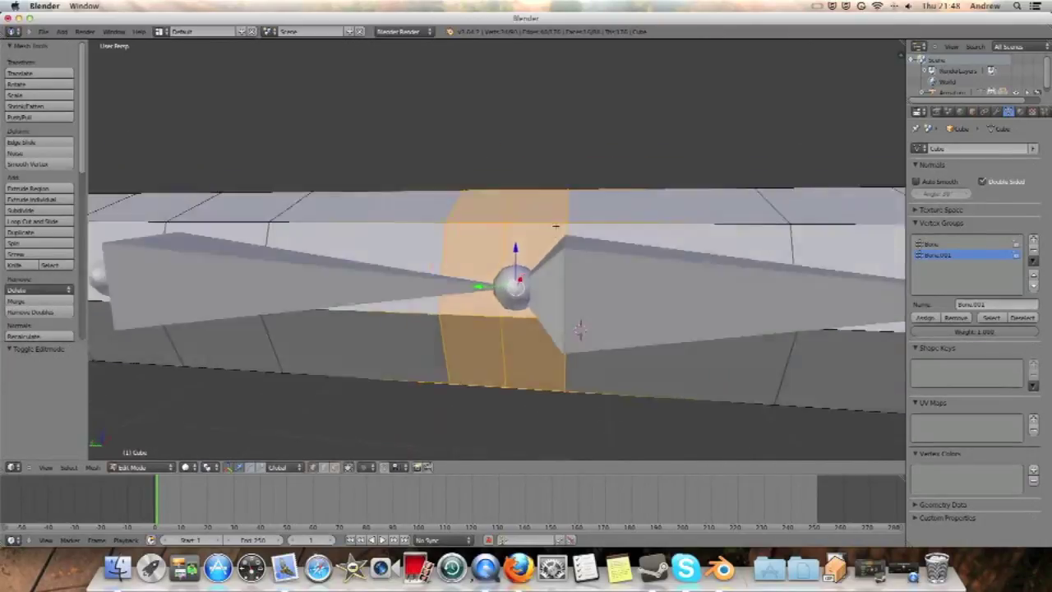
scroll(576, 331, down, 1)
scroll(567, 327, down, 3)
scroll(538, 317, down, 2)
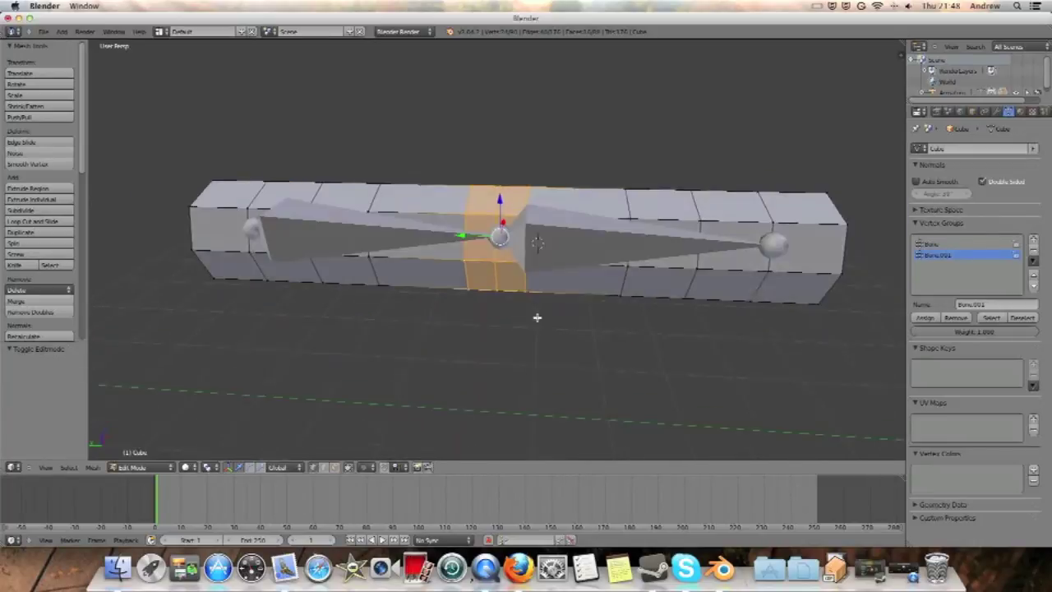
click(146, 466)
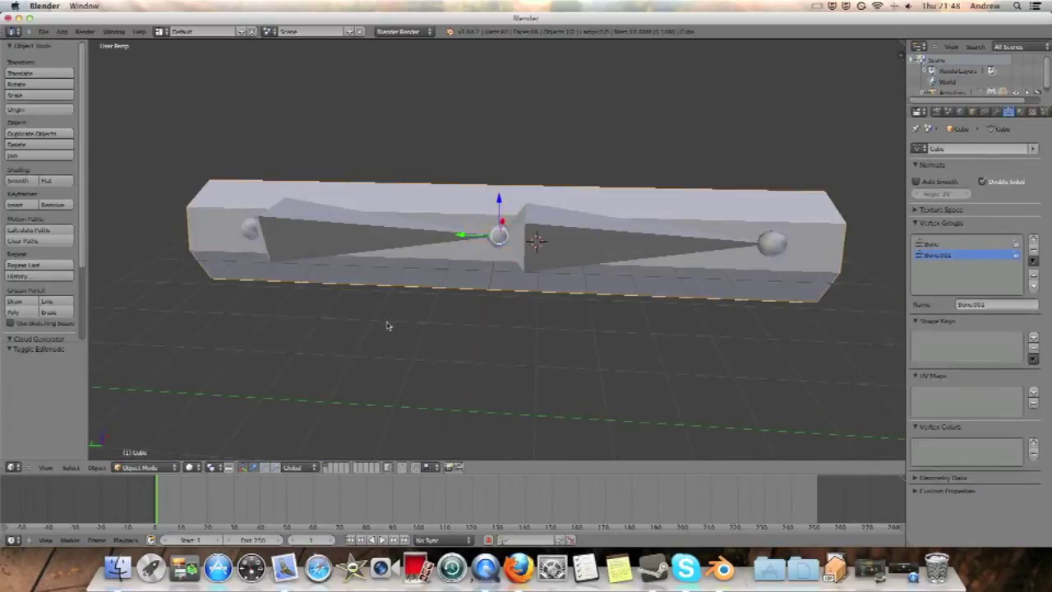
right_click(440, 281)
key(ctrl+Tab)
click(982, 303)
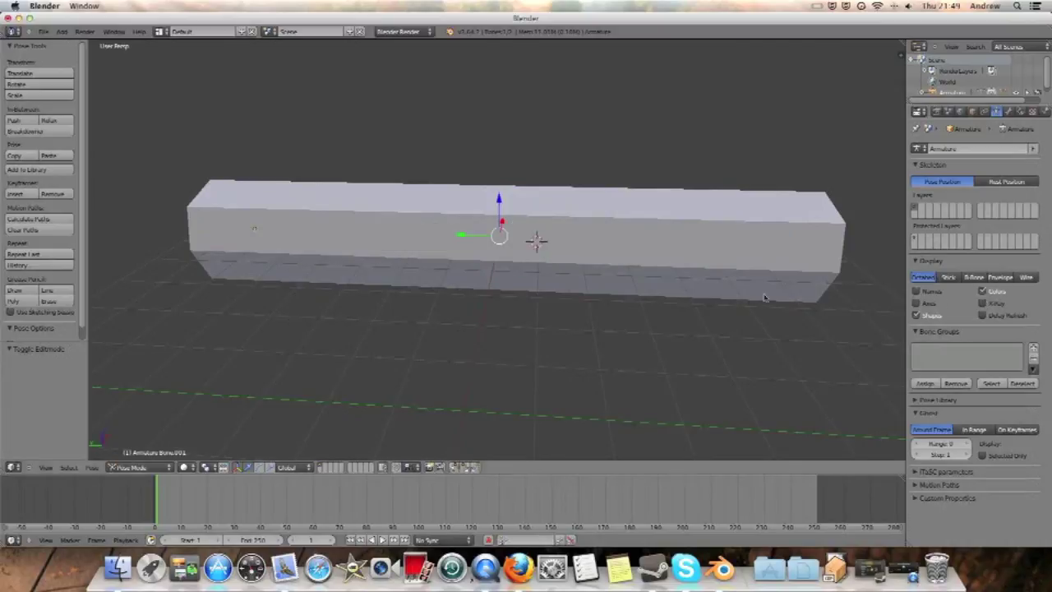
click(135, 467)
Step: Put the box mesh back into Edit Mode and select the bottom elbow vertices
right_click(292, 239)
click(144, 467)
click(143, 443)
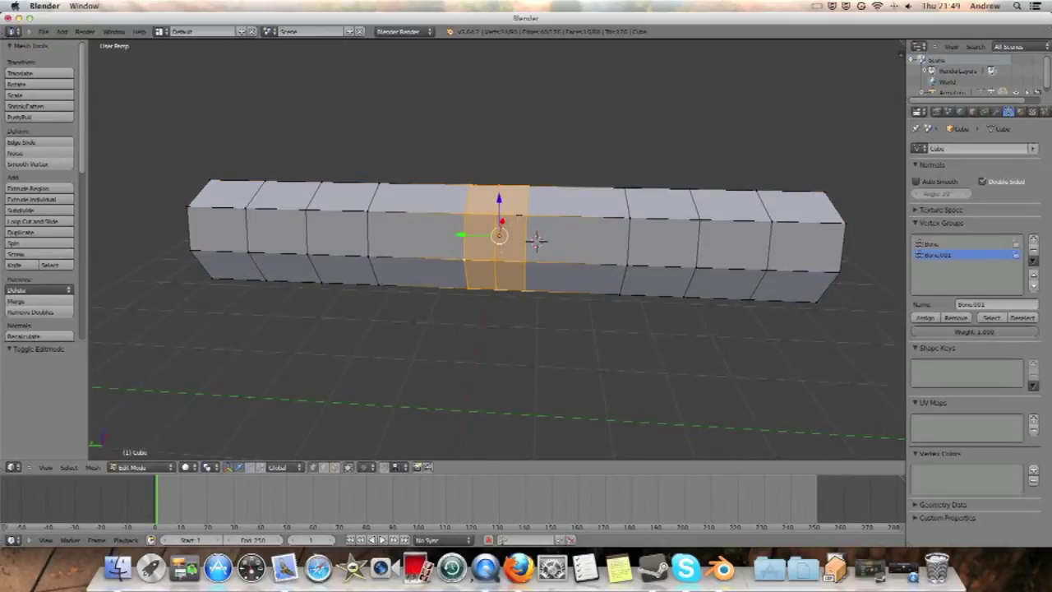
alt+right_click(536, 240)
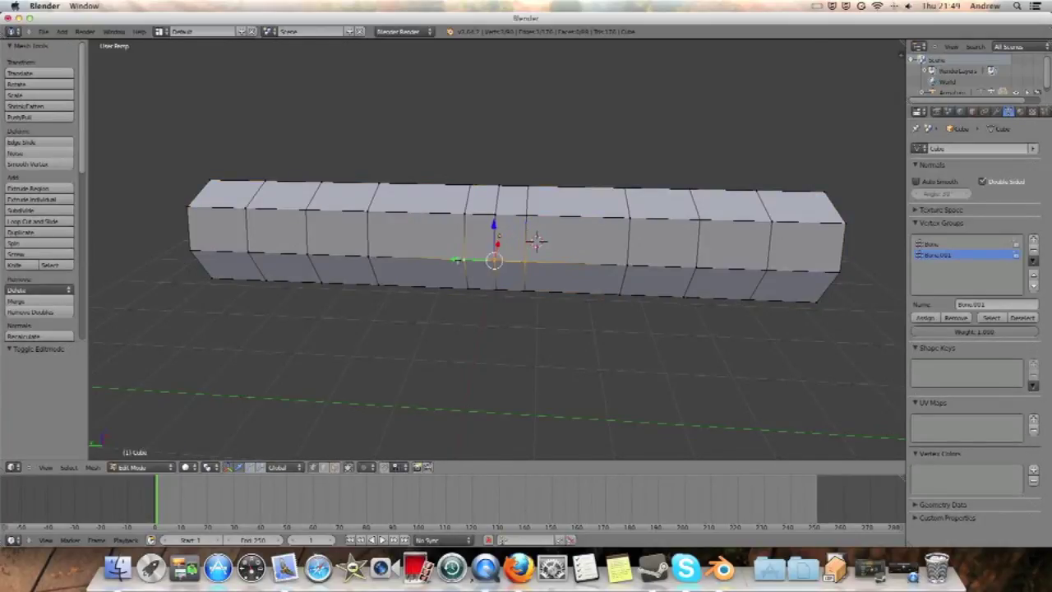
Step: Merge the middle and top elbow vertex pairs at their center
key(alt+m)
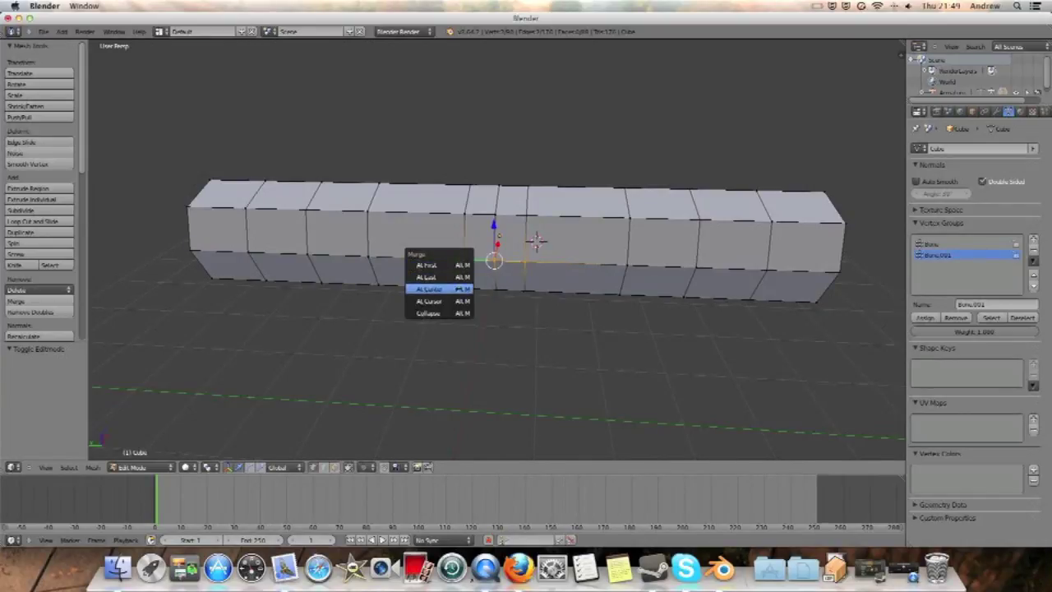
click(461, 288)
right_click(494, 213)
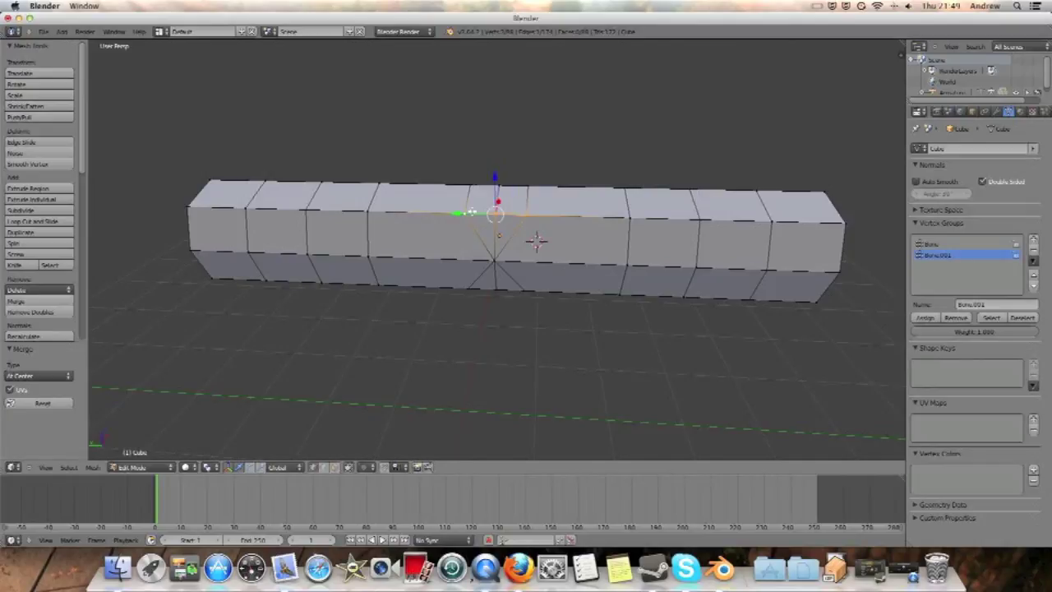
key(alt+m)
click(469, 212)
Step: From a low front view, merge the lower elbow vertex pairs at center
mouse_move(493, 222)
middle_down()
mouse_move(539, 197)
mouse_move(506, 116)
middle_up()
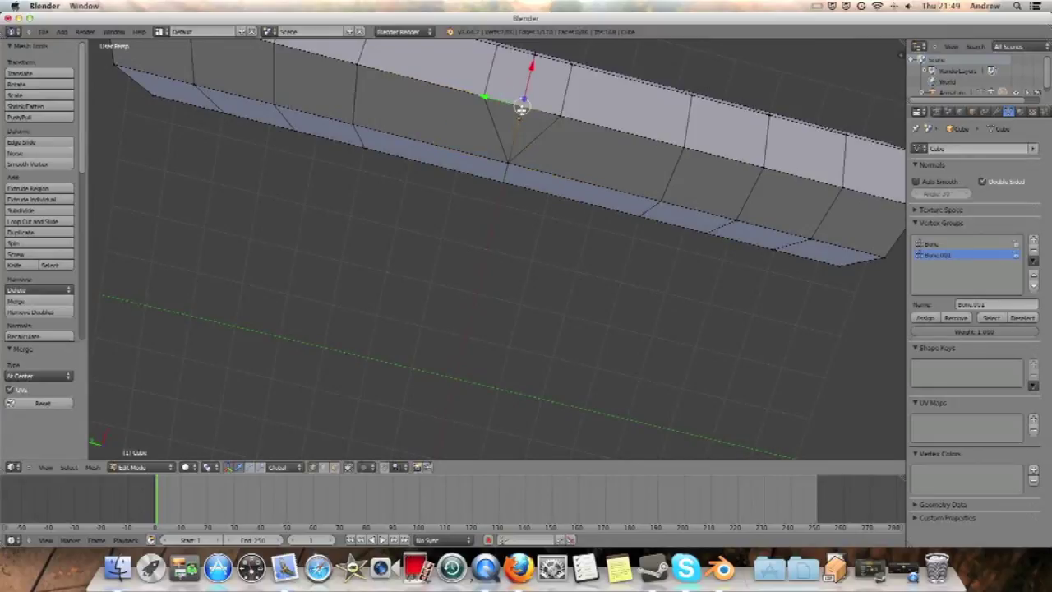
middle_drag(526, 103, 483, 333)
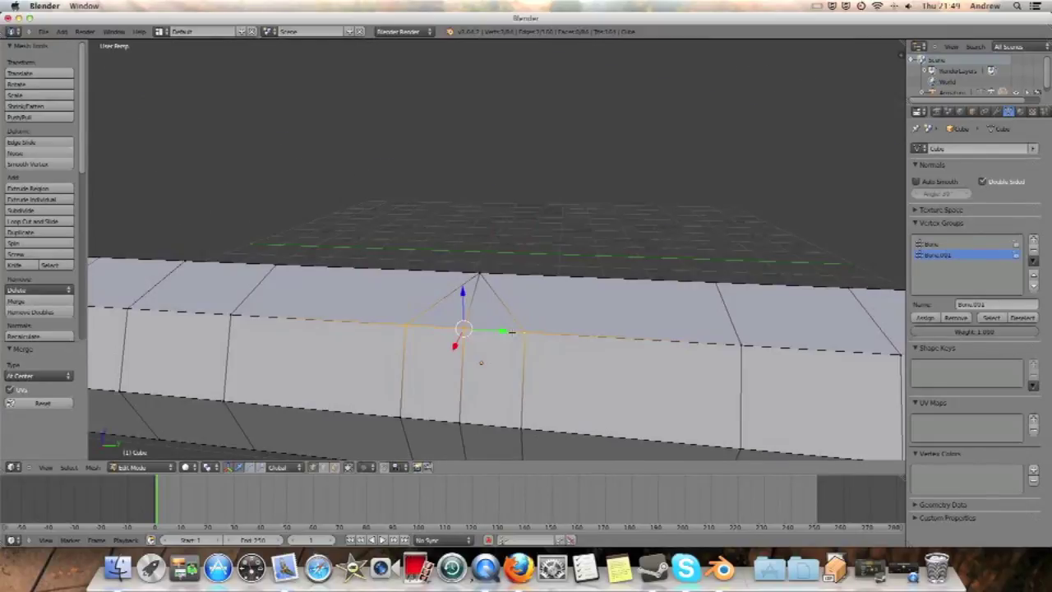
key(alt+m)
click(483, 332)
scroll(505, 336, down, 3)
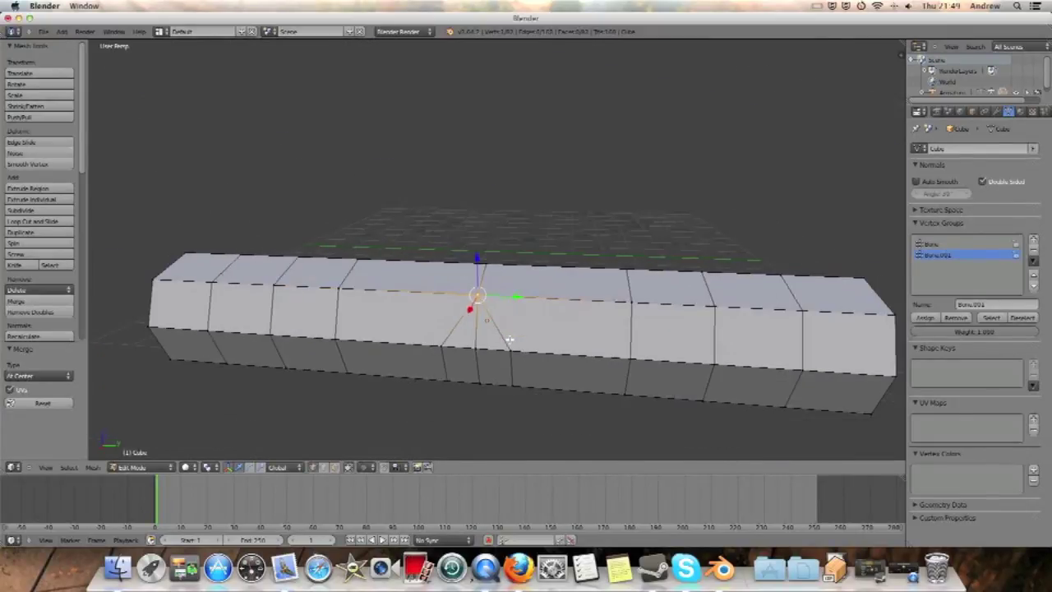
right_click(457, 348)
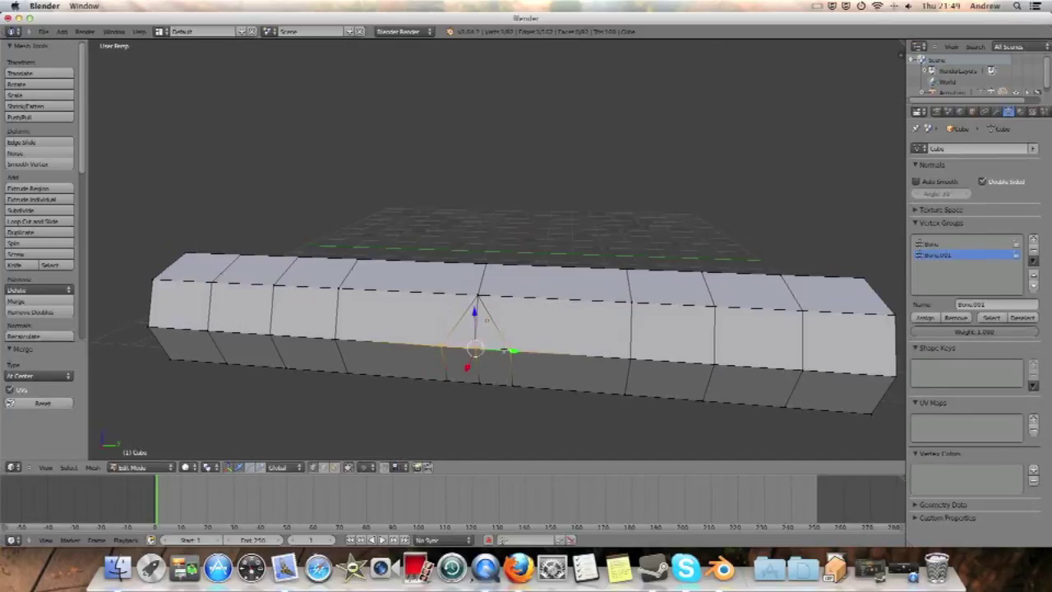
key(alt+m)
click(510, 350)
Step: Orbit around the merged bar and switch back to Object Mode
mouse_move(514, 344)
middle_down()
mouse_move(563, 238)
mouse_move(556, 221)
mouse_move(568, 268)
middle_up()
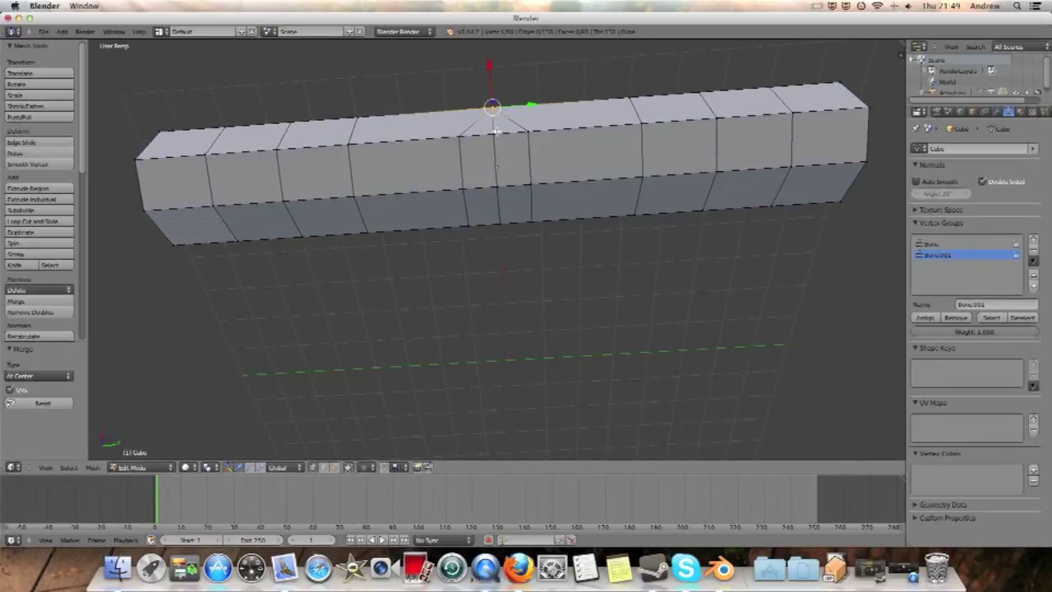
middle_drag(509, 171, 467, 171)
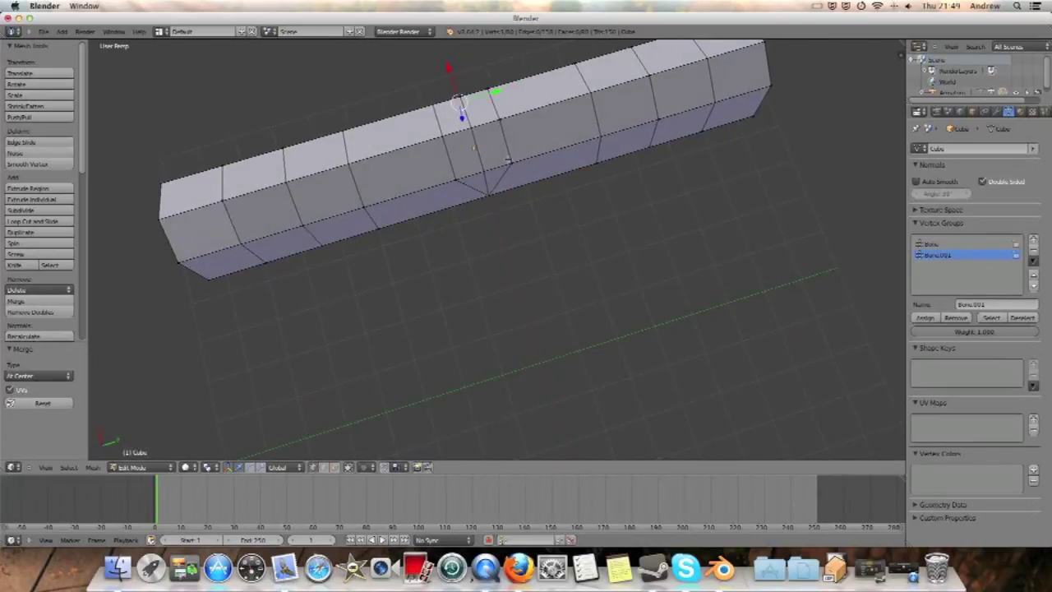
mouse_move(474, 99)
middle_down()
mouse_move(380, 141)
mouse_move(742, 333)
mouse_move(664, 208)
mouse_move(650, 247)
mouse_move(650, 205)
middle_up()
click(136, 468)
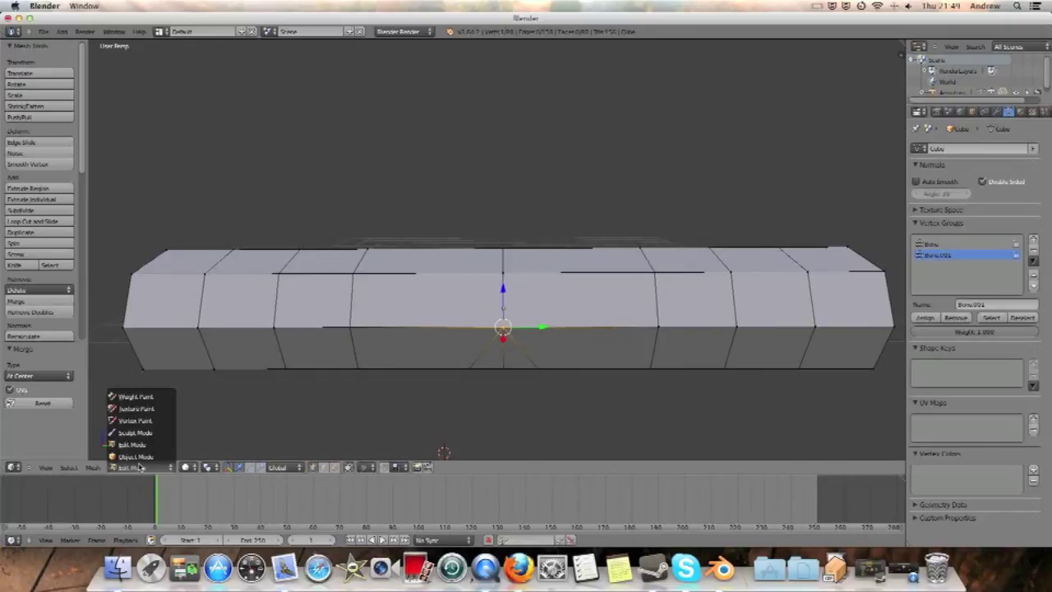
click(140, 461)
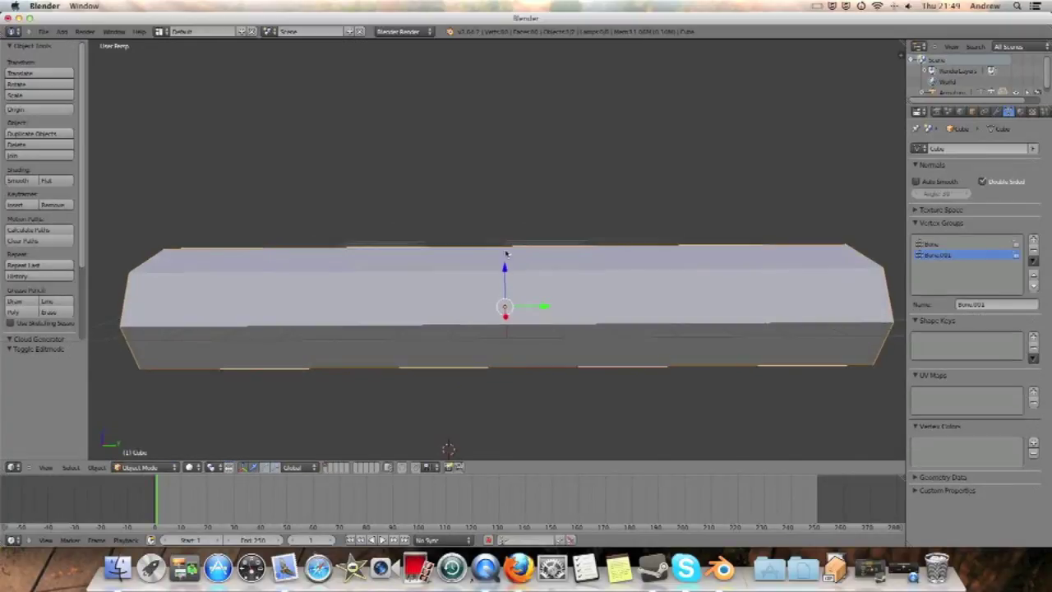
Step: In wireframe, select the armature, switch it to Pose Mode, then restore solid shading
mouse_move(500, 211)
middle_down()
mouse_move(534, 164)
mouse_move(488, 183)
mouse_move(495, 209)
mouse_move(449, 283)
middle_up()
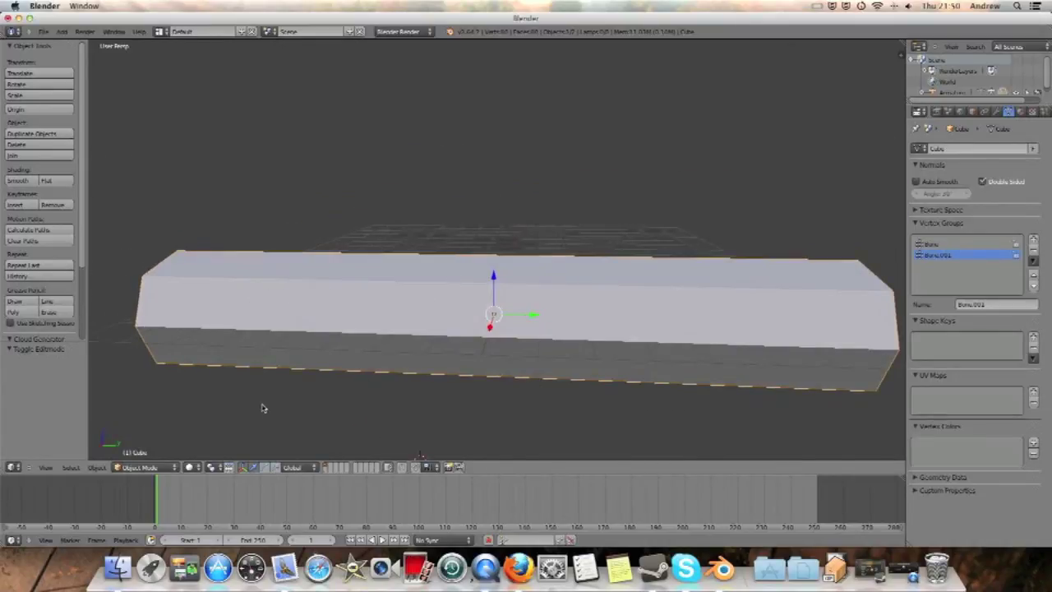
key(z)
right_click(621, 318)
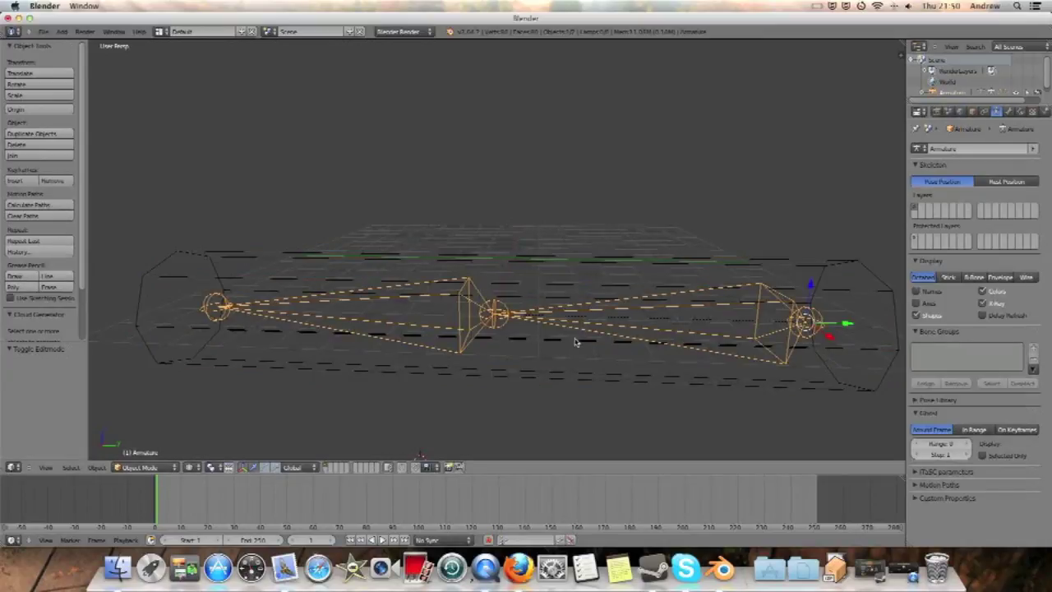
click(142, 466)
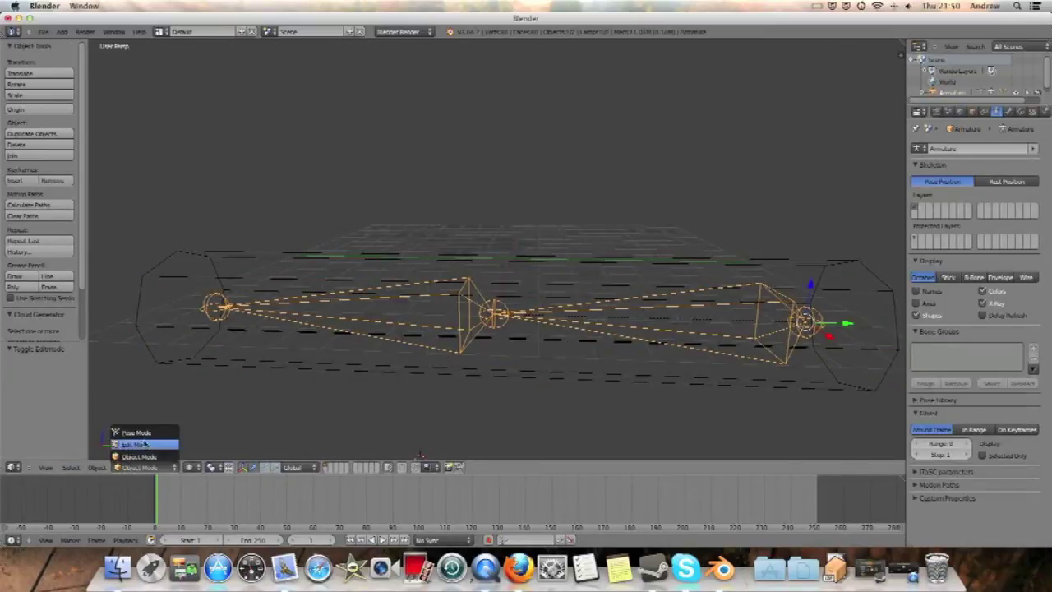
click(143, 444)
key(z)
Step: Rotate Bone.001 about -47.754 degrees to bend the bar, then orbit to inspect
middle_drag(571, 311, 582, 321)
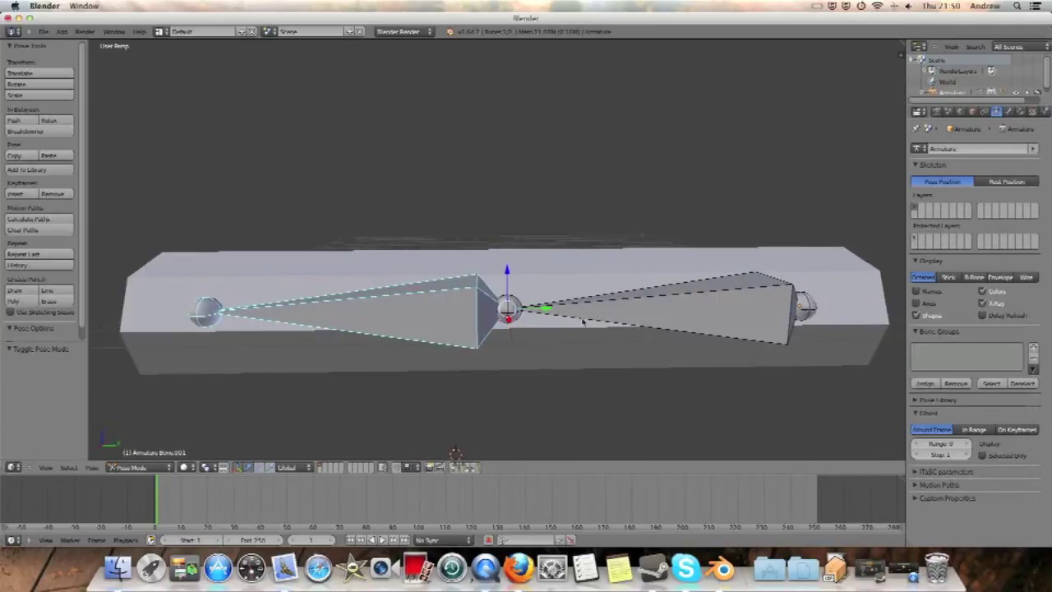
key(r)
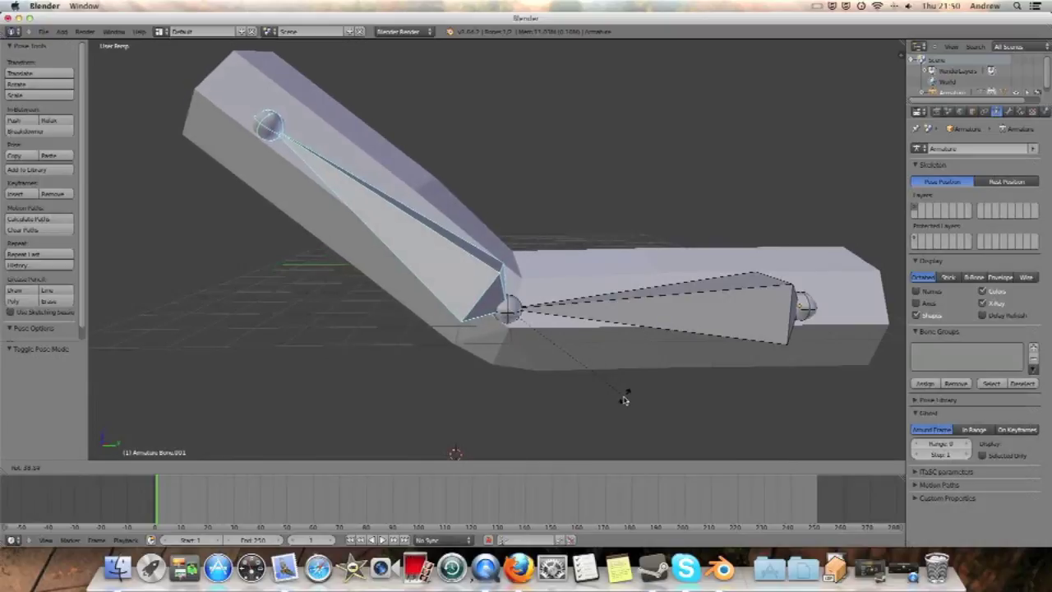
click(588, 353)
middle_drag(588, 354, 594, 356)
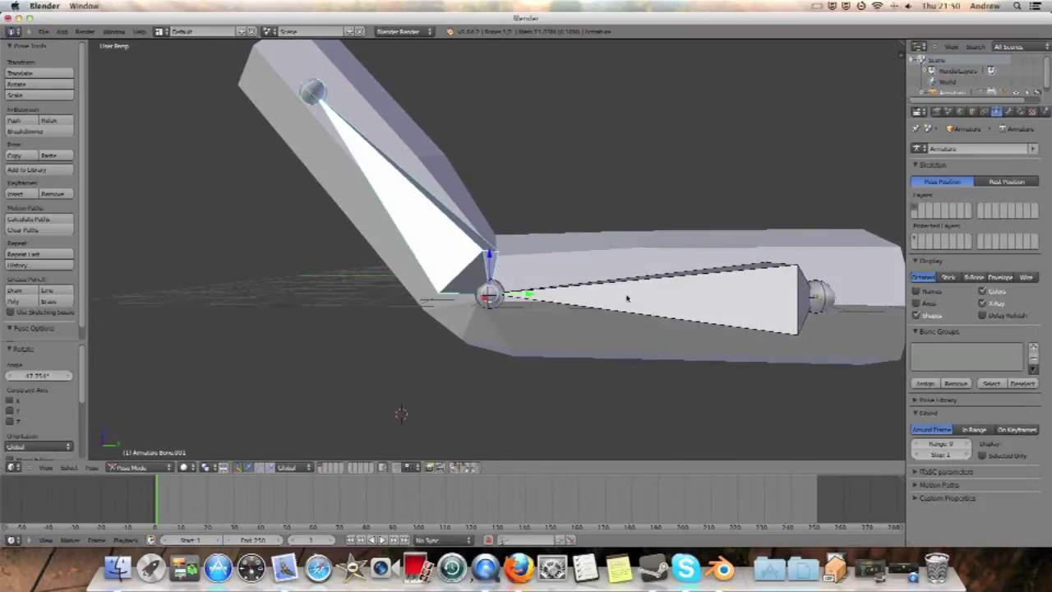
mouse_move(627, 300)
middle_down()
mouse_move(512, 245)
mouse_move(508, 312)
mouse_move(497, 312)
middle_up()
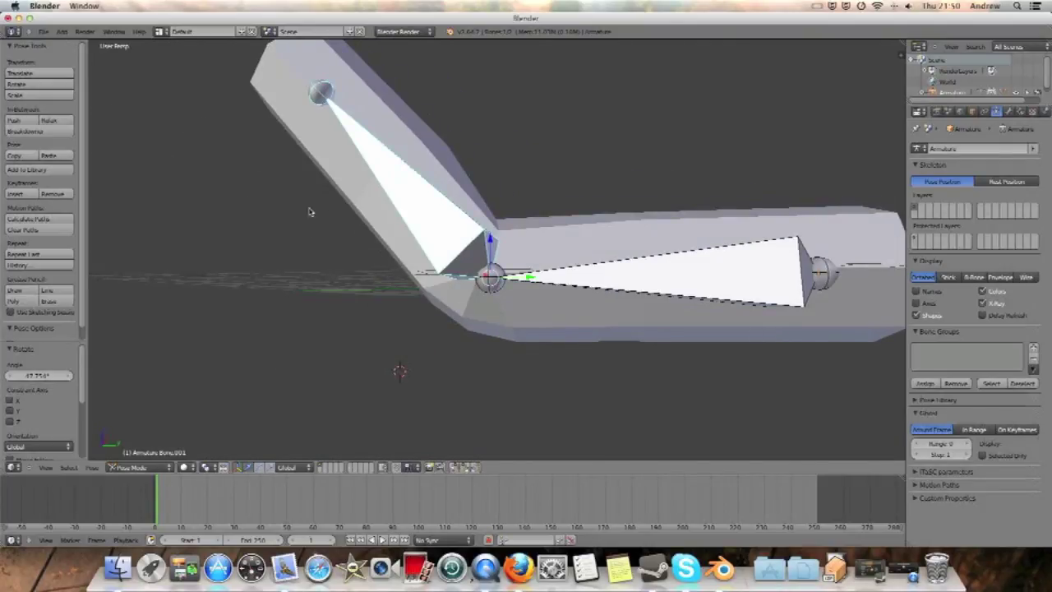
mouse_move(580, 264)
middle_down()
mouse_move(517, 200)
mouse_move(434, 198)
mouse_move(298, 260)
mouse_move(588, 303)
mouse_move(641, 98)
mouse_move(565, 243)
middle_up()
scroll(298, 260, up, 3)
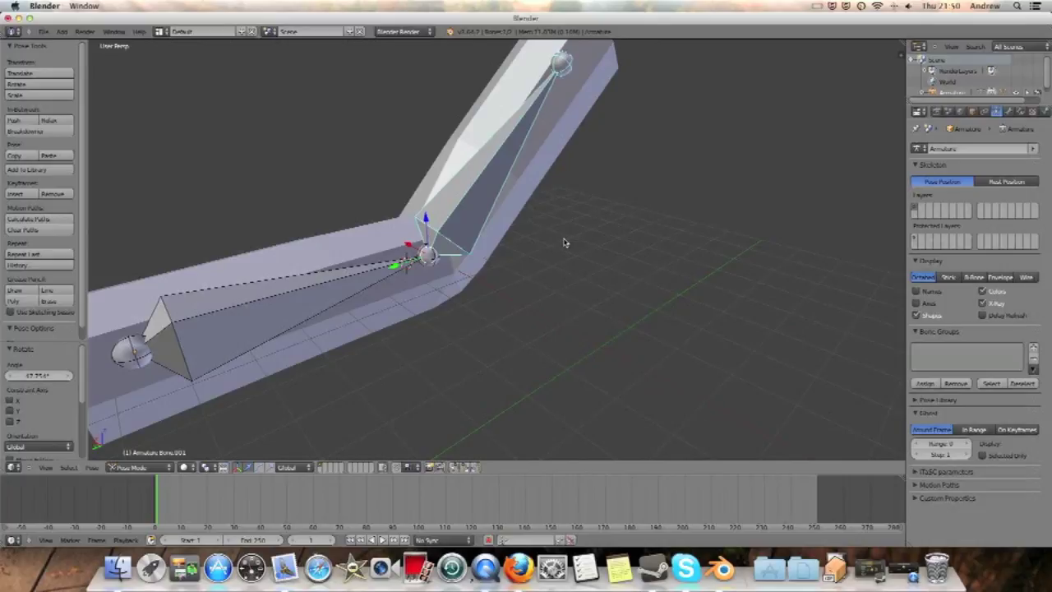